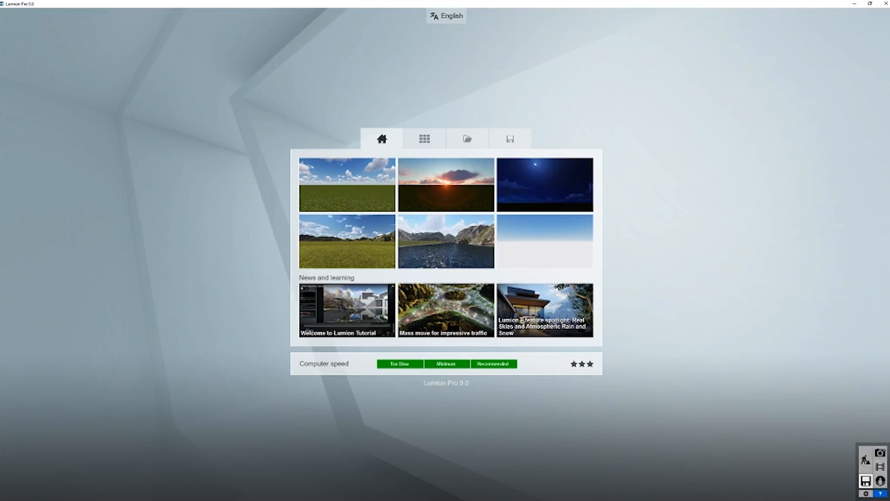
Step: Enter build mode and examine the lakeside house from the lake front, the driveway and the pool side
click(871, 458)
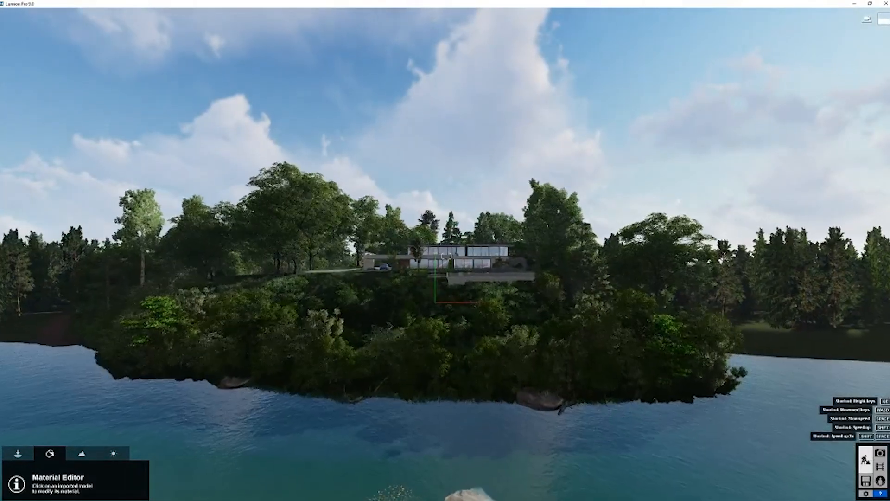
key(w)
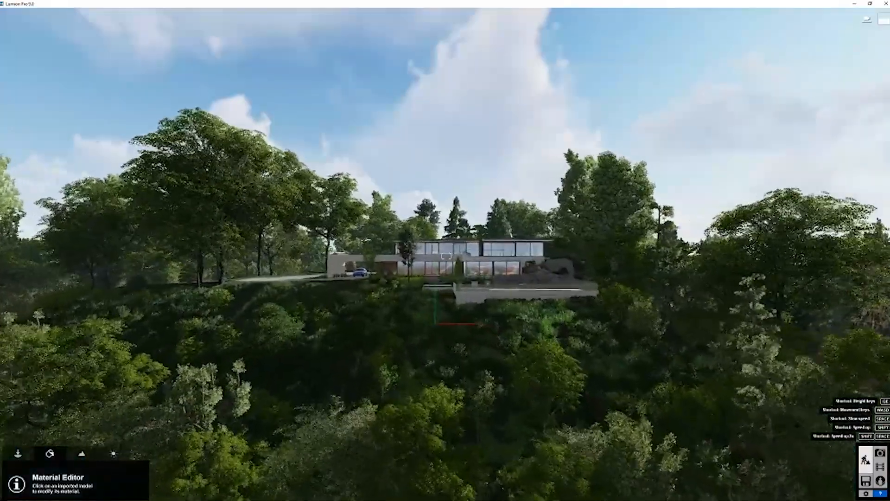
key(w)
key(a)
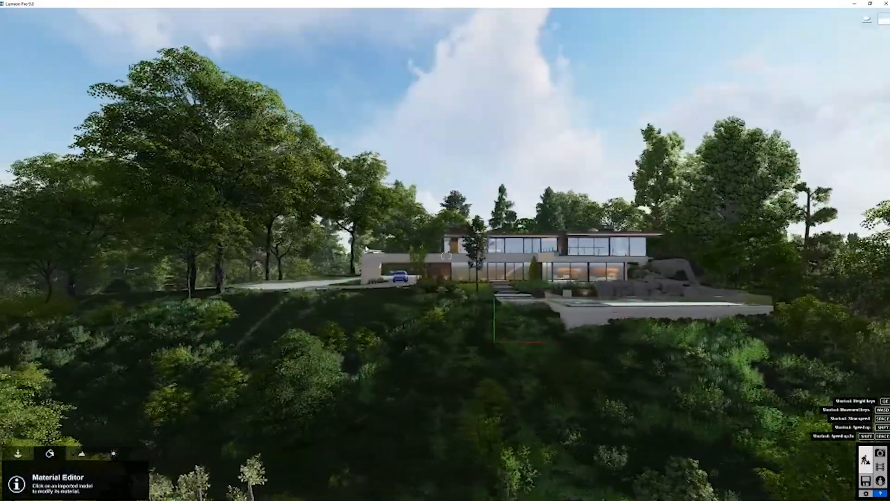
key(a)
key(w)
right_drag(366, 249, 464, 249)
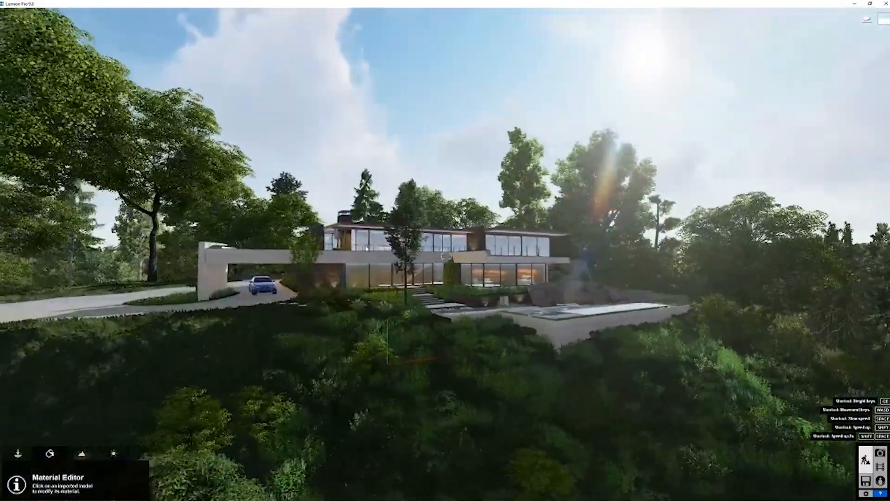
key(a)
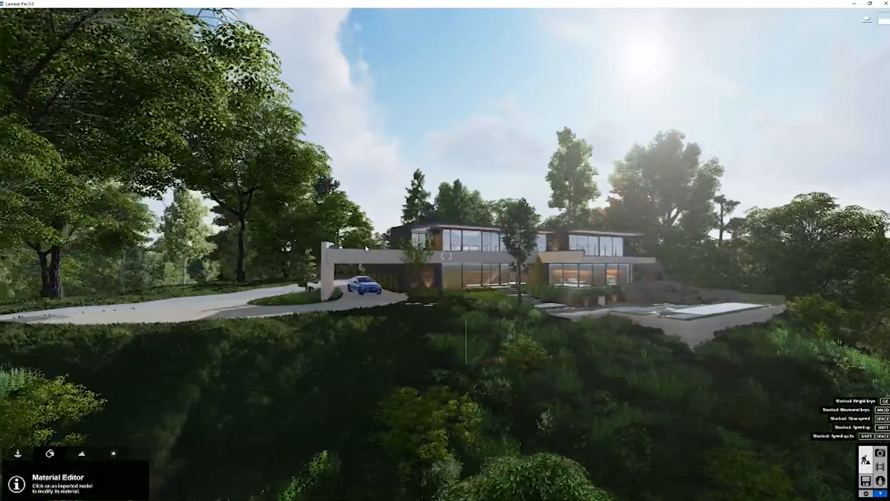
key(a)
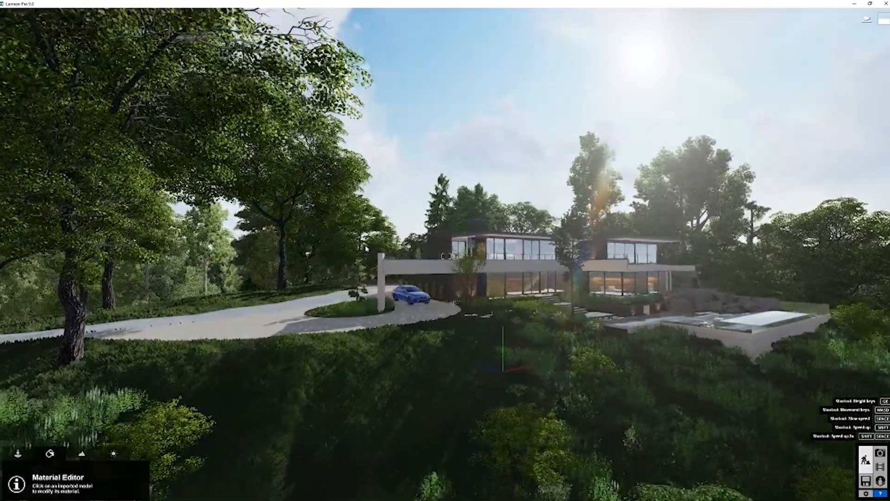
key(a)
right_drag(366, 249, 488, 220)
key(w)
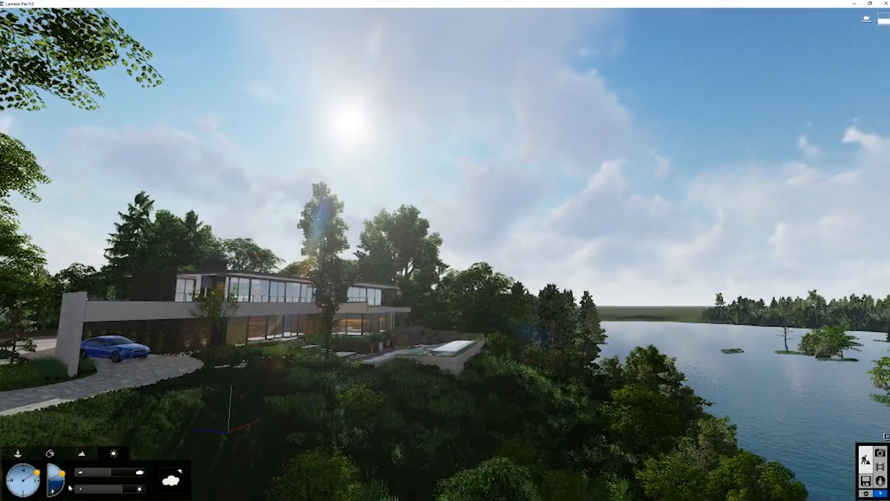
Step: Lower the scene's sun, adjust the cloud amount, and choose the third cloud type in the middle row
drag(62, 474, 108, 479)
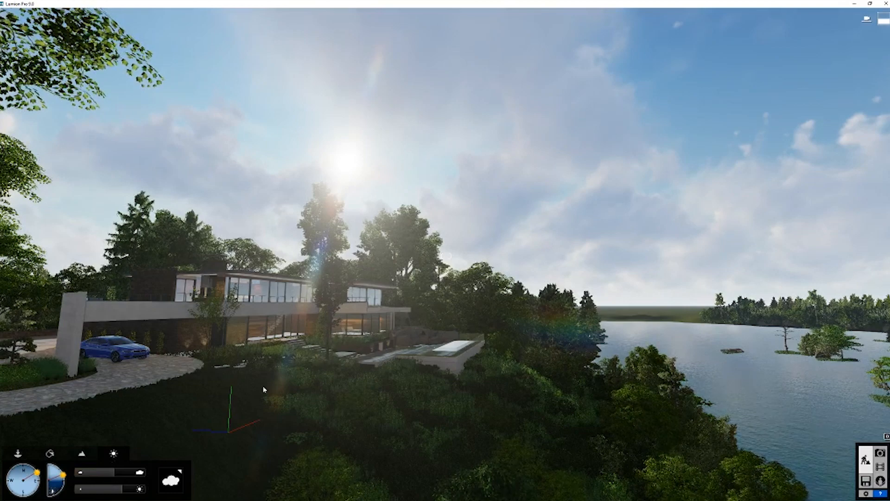
mouse_move(427, 201)
right_down()
mouse_move(455, 188)
mouse_move(441, 195)
right_up()
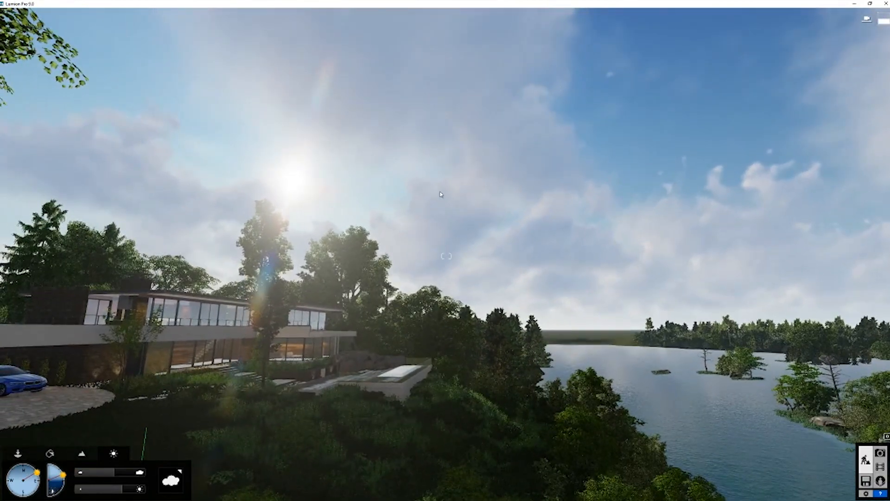
click(169, 479)
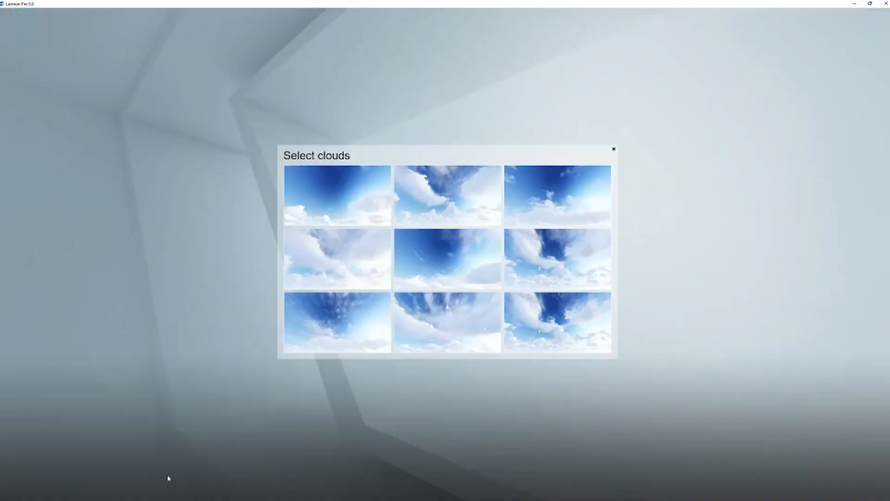
click(560, 256)
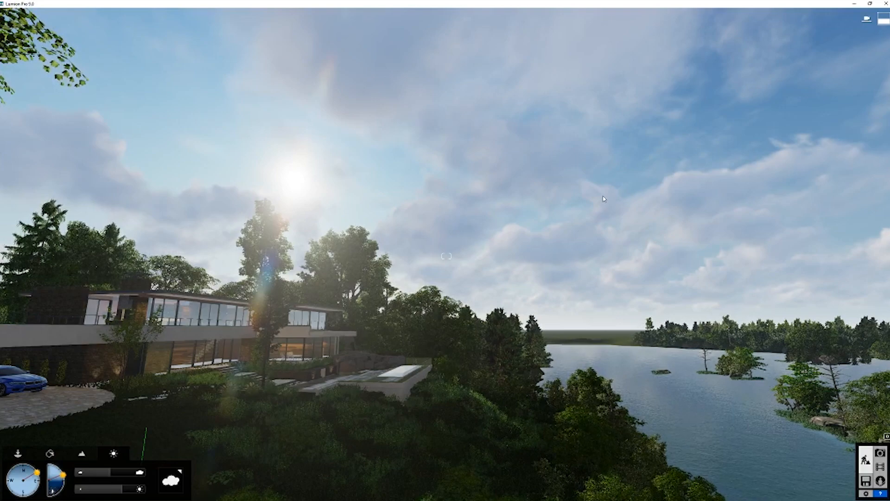
Step: Bring the house and driveway into view, switch to photo mode, and load the third saved photo
right_drag(199, 195, 144, 210)
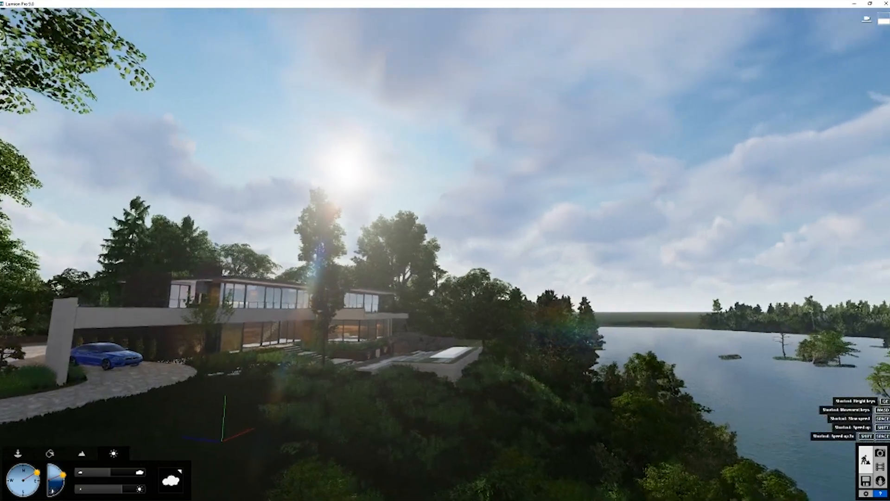
right_drag(324, 272, 232, 304)
key(w)
key(w)
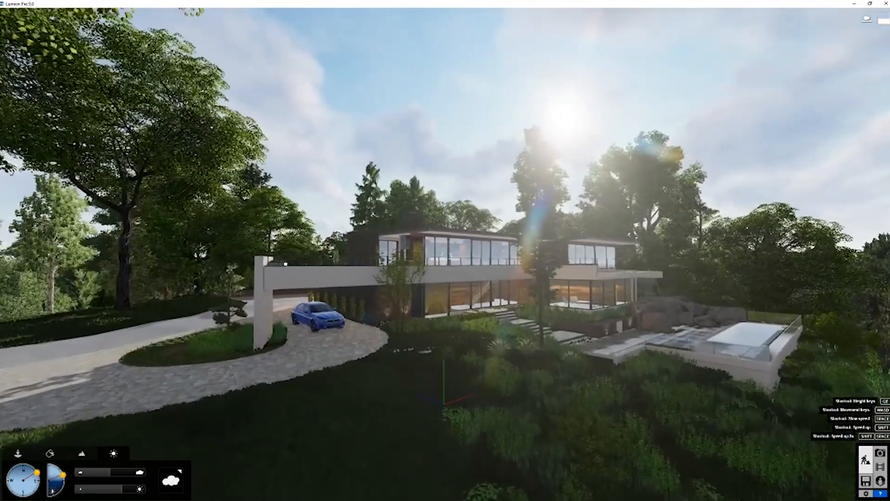
click(880, 453)
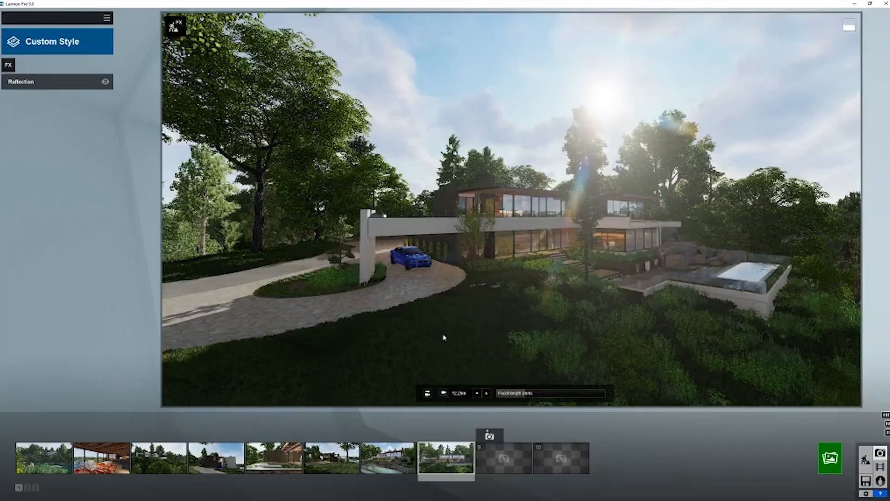
click(164, 463)
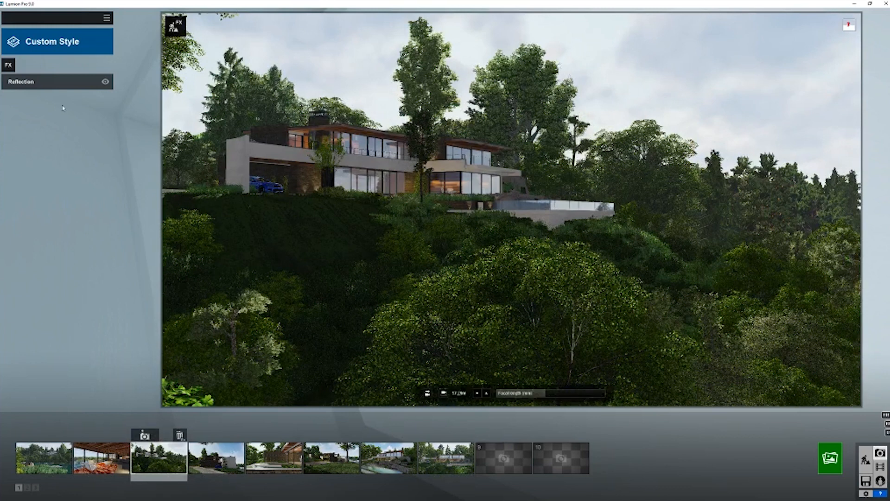
Step: Add the Sun effect to the photo and adjust its sun height, heading and brightness
click(9, 65)
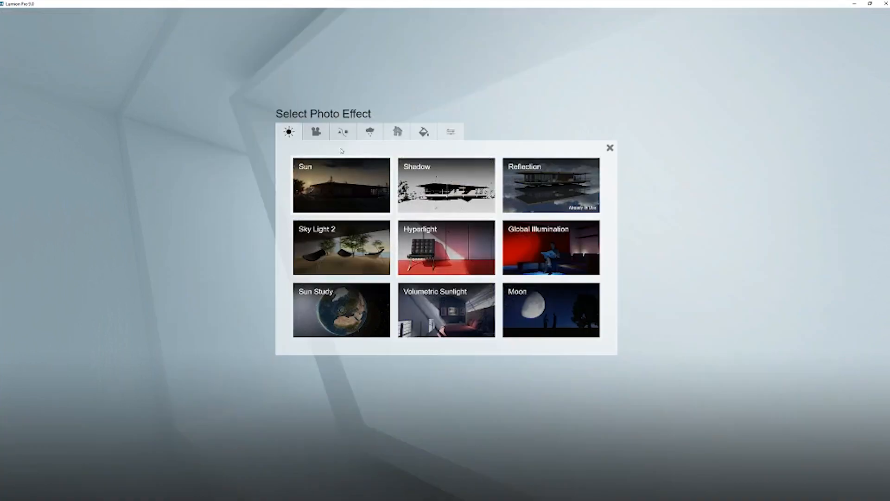
click(332, 175)
drag(69, 96, 46, 118)
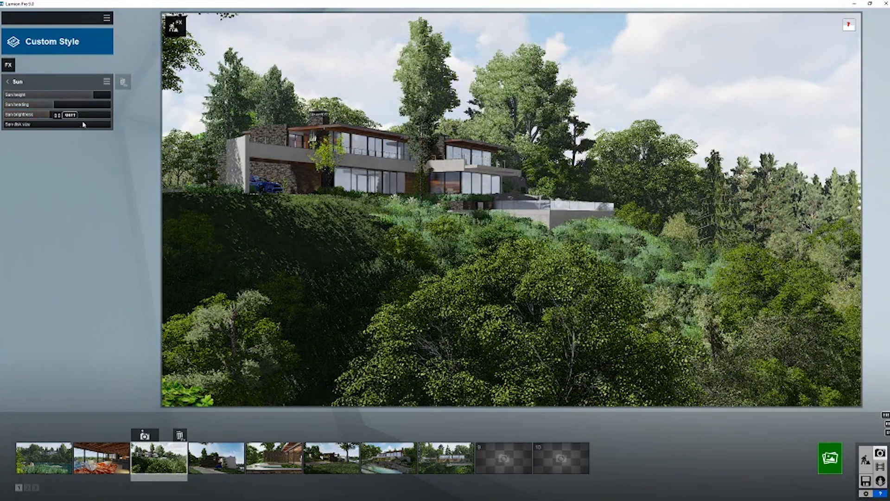
click(19, 86)
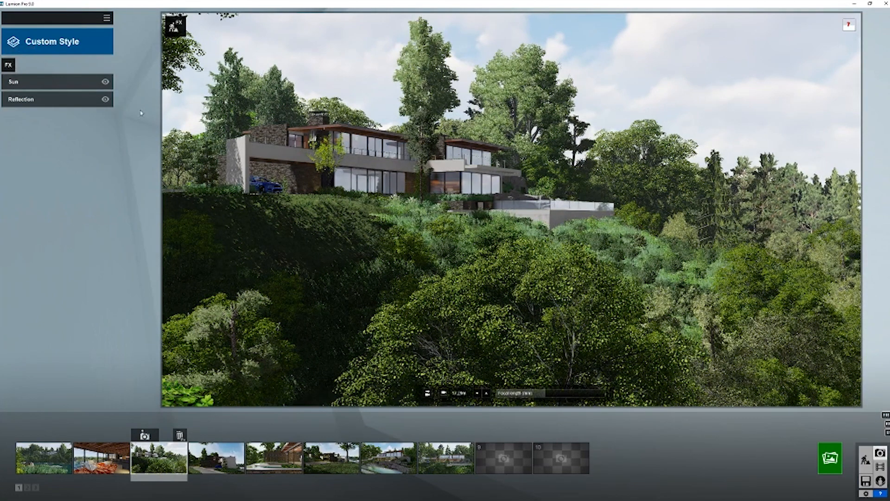
Step: Add the Sky and Clouds effect, reduce the master cloud amount, shift the cloud position, and set overall brightness to 0.7
click(8, 65)
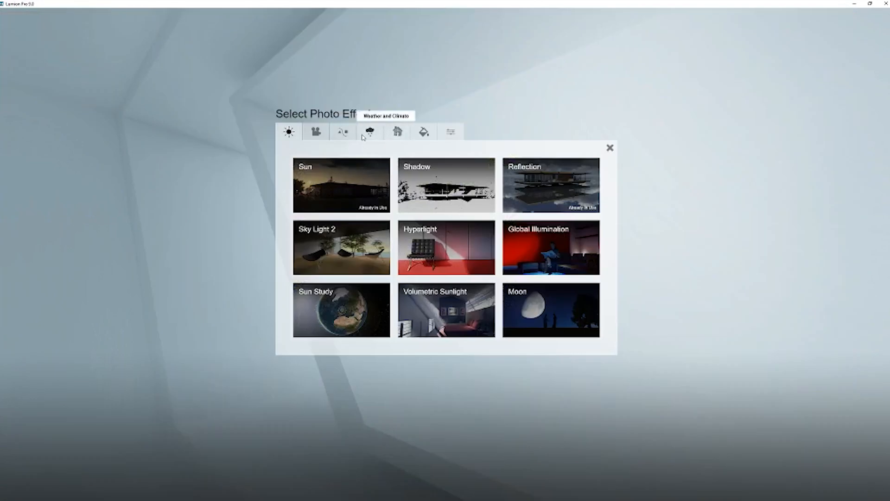
click(370, 132)
click(434, 177)
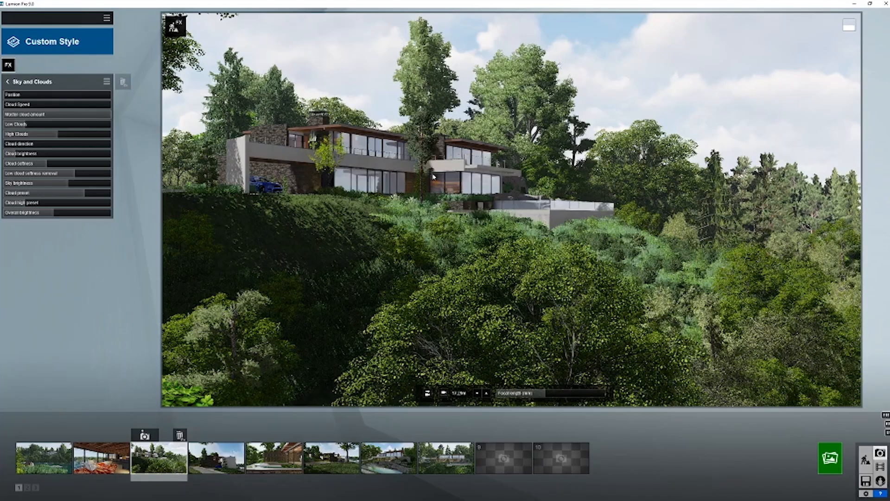
drag(51, 116, 34, 104)
drag(52, 154, 33, 154)
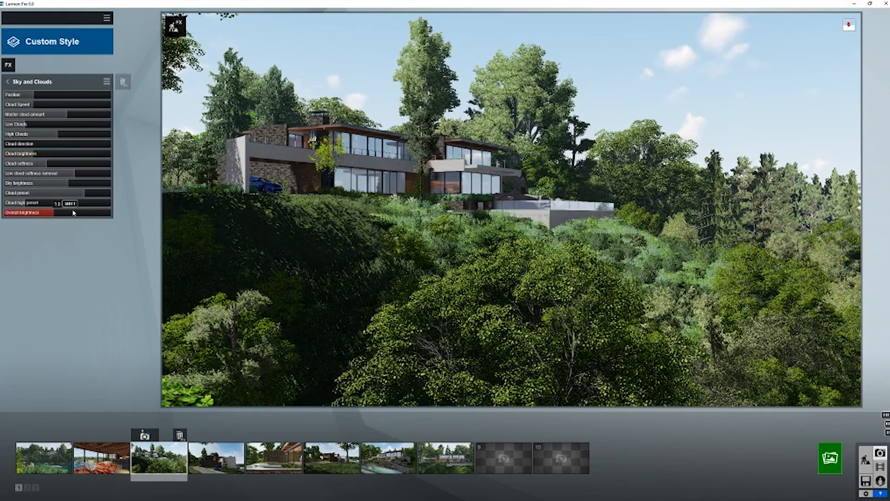
drag(72, 213, 49, 216)
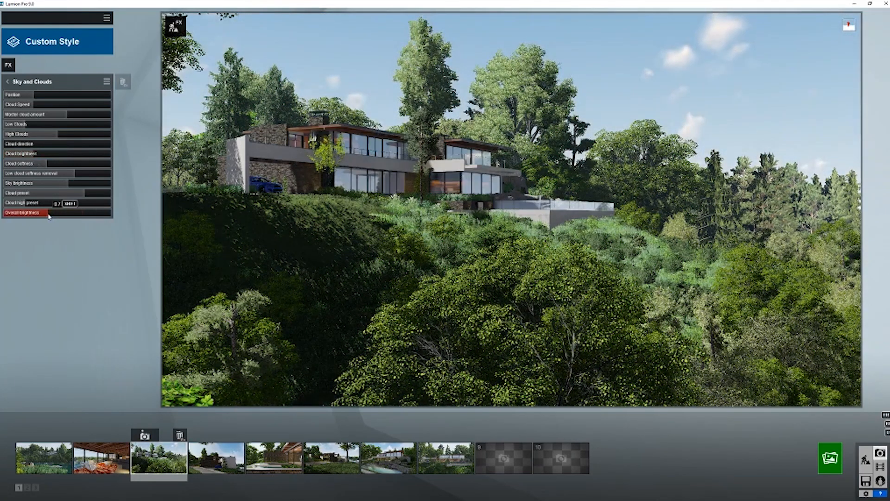
Step: Remove the Sky and Clouds and Sun effects from the photo
click(25, 86)
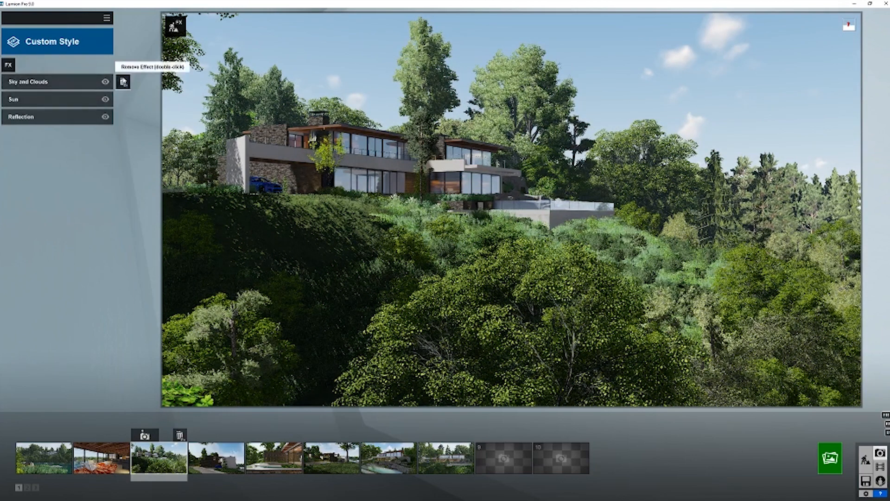
double_click(123, 82)
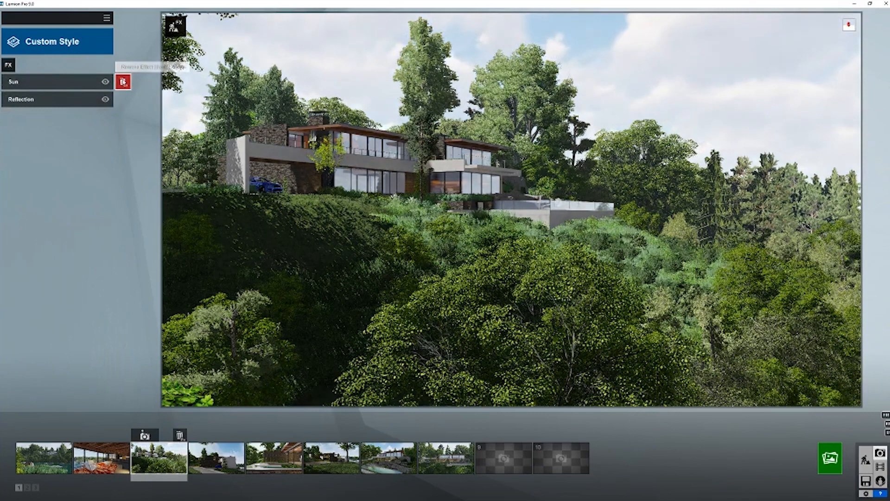
double_click(123, 81)
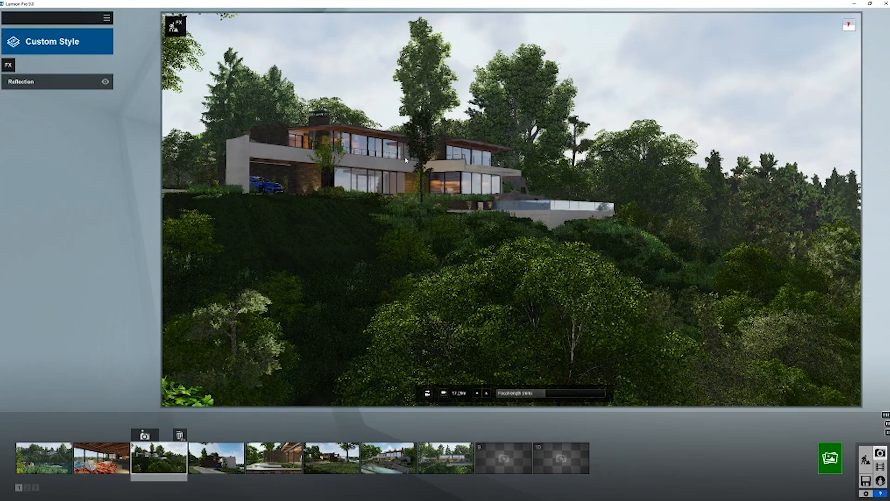
Step: Add the Real Skies effect to the photo and rotate its heading so sunlight falls on the house's hillside front
click(8, 66)
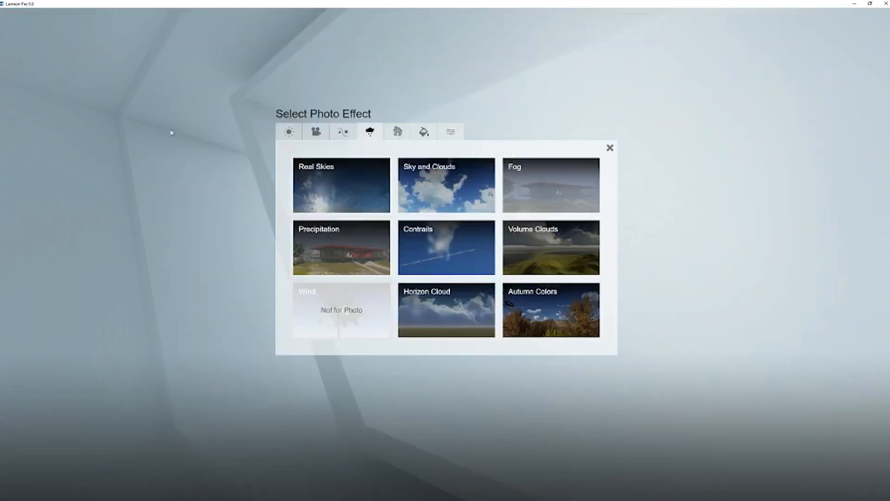
click(289, 132)
click(370, 131)
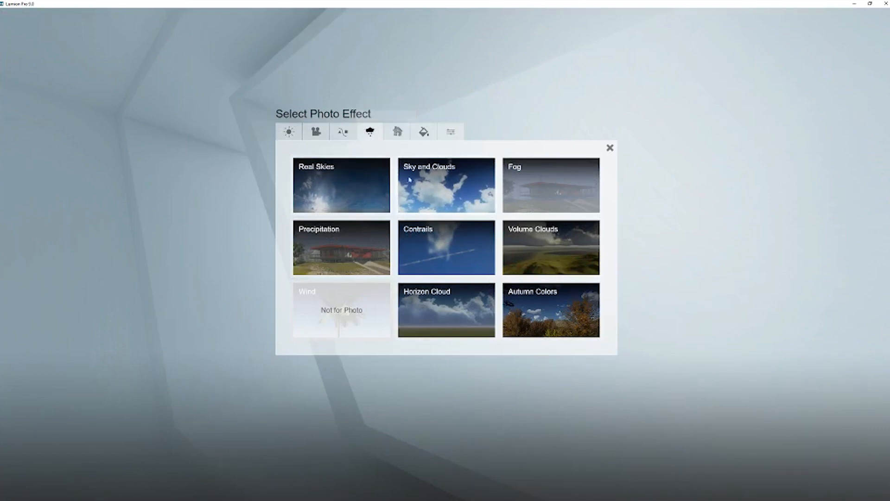
click(342, 187)
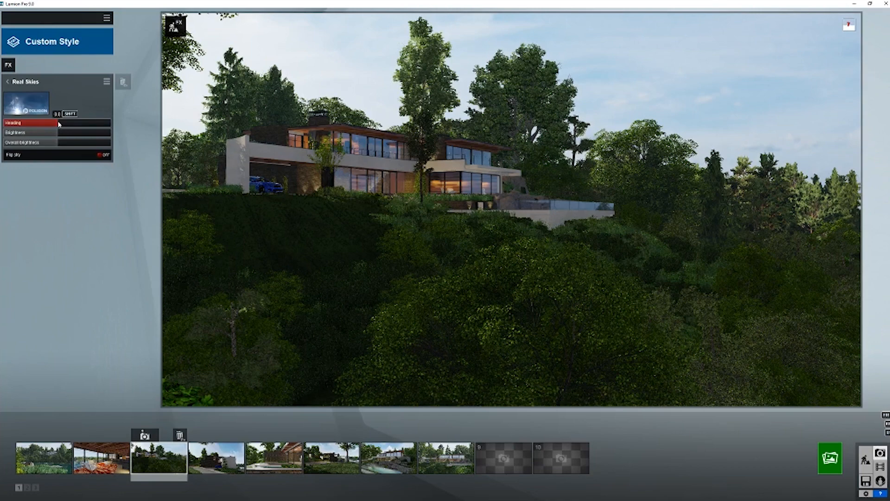
drag(59, 124, 97, 130)
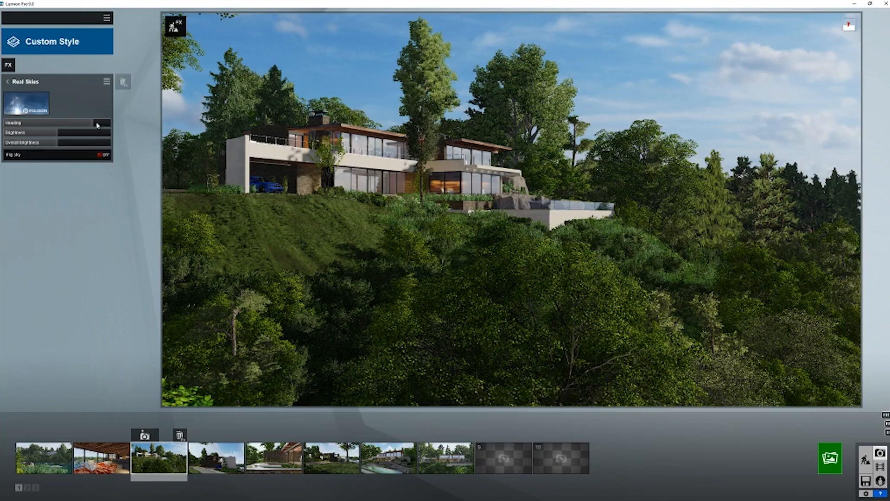
drag(98, 125, 88, 124)
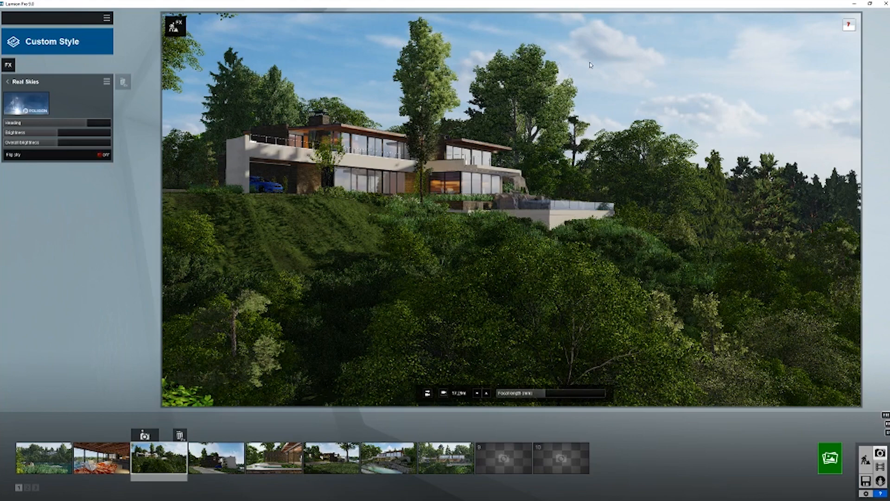
Step: Try the Real Skies presets Cloudy 2, 3, 4 and 5 one after another on the photo, ending with Cloudy 6
click(26, 102)
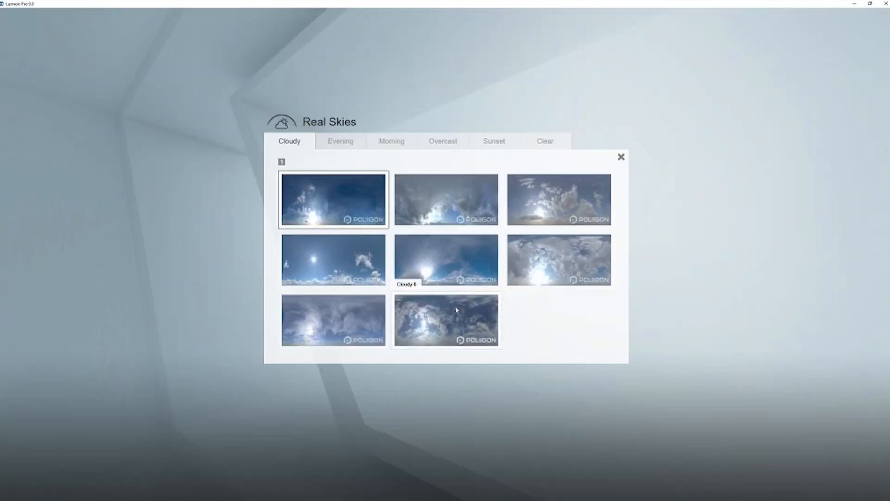
click(461, 200)
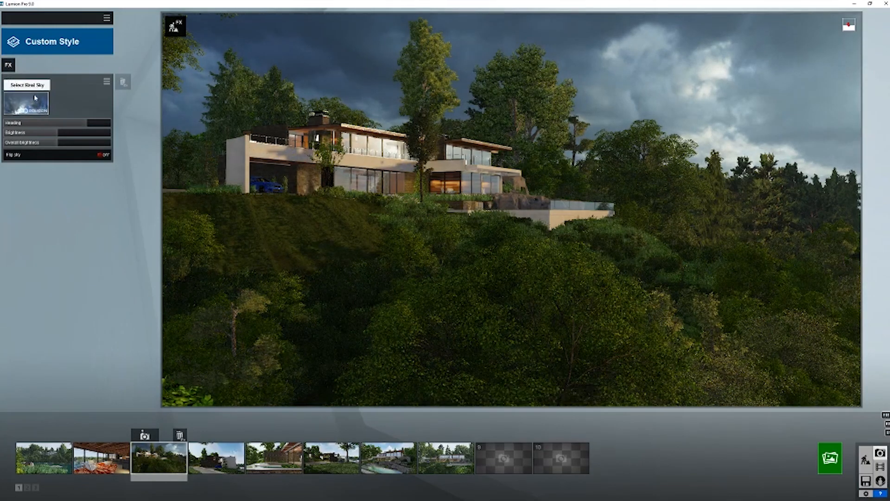
click(34, 94)
click(563, 194)
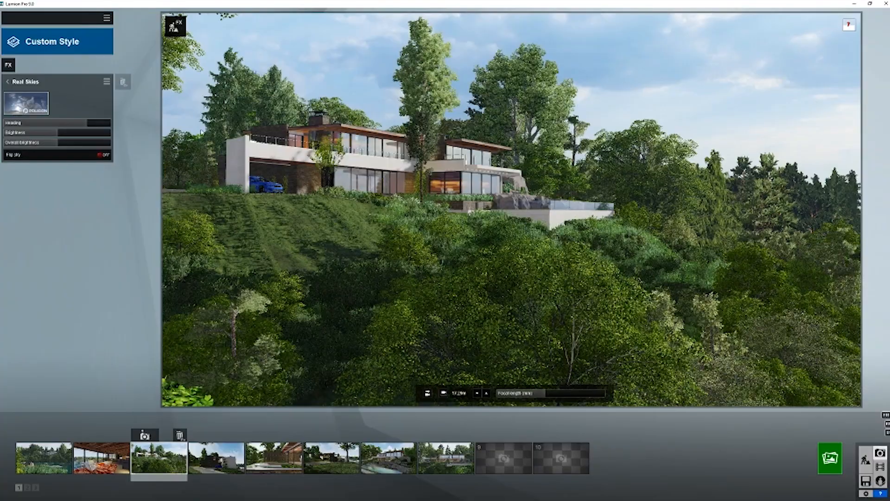
click(27, 103)
click(336, 271)
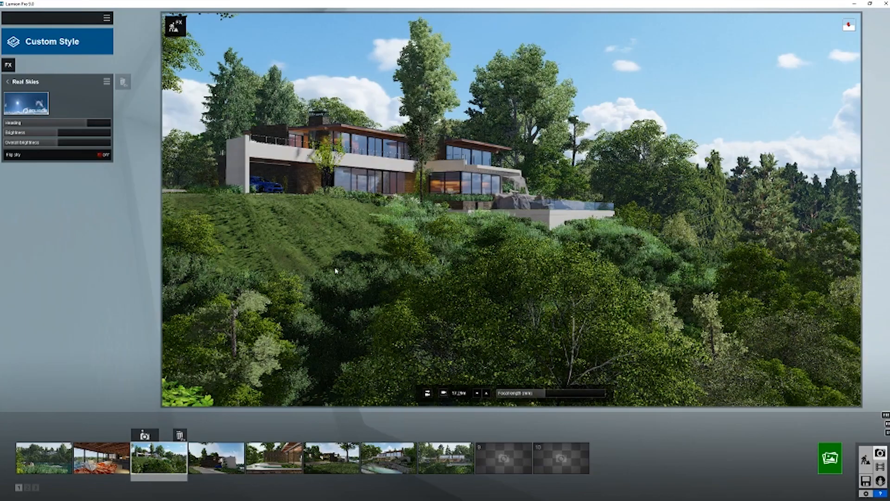
click(27, 102)
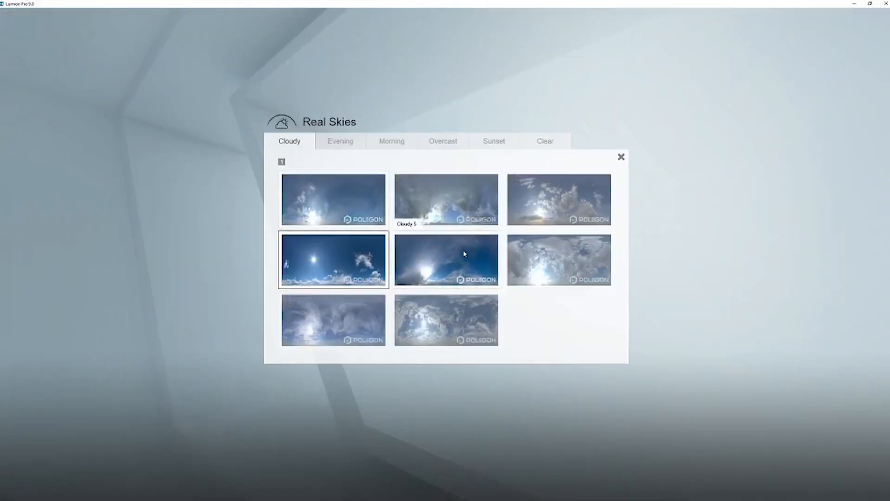
click(333, 259)
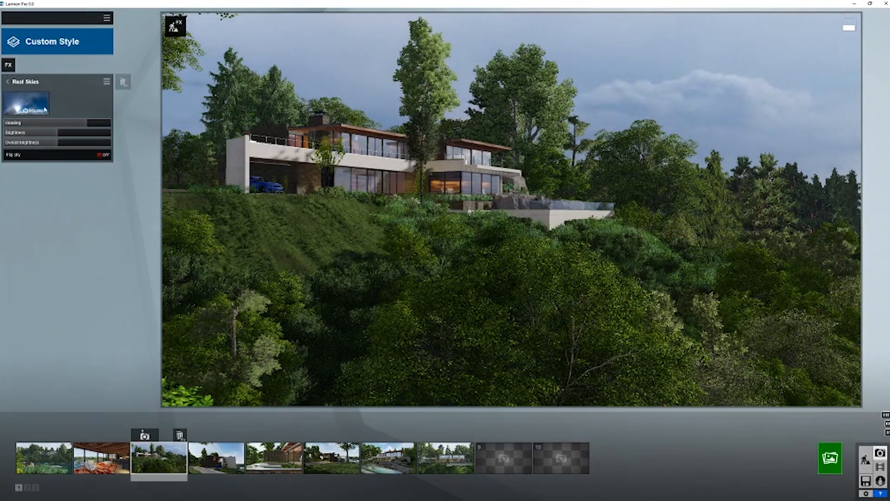
click(45, 109)
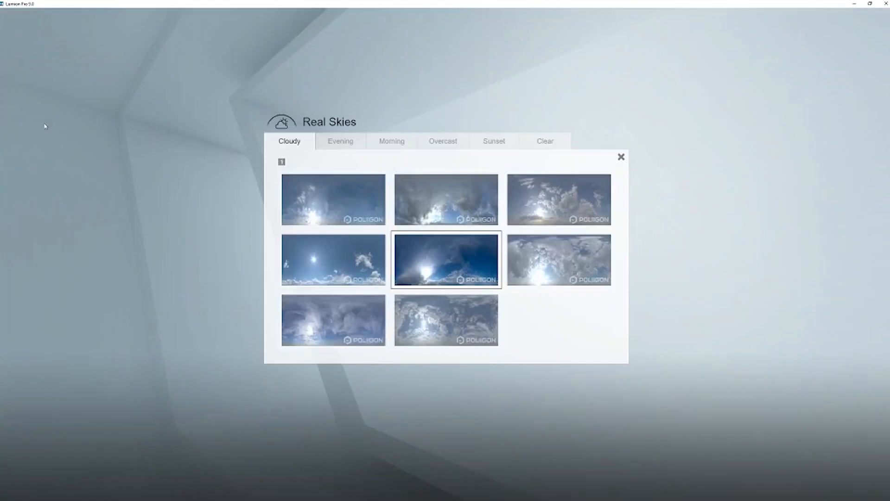
click(536, 272)
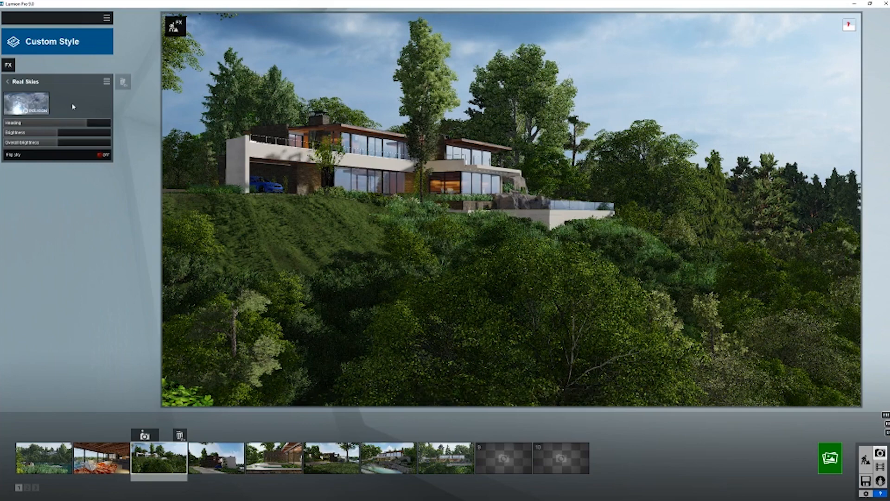
Step: Swing the Cloudy 6 sky's heading back and forth to test different sun directions, ending at about -114.5
drag(78, 124, 25, 126)
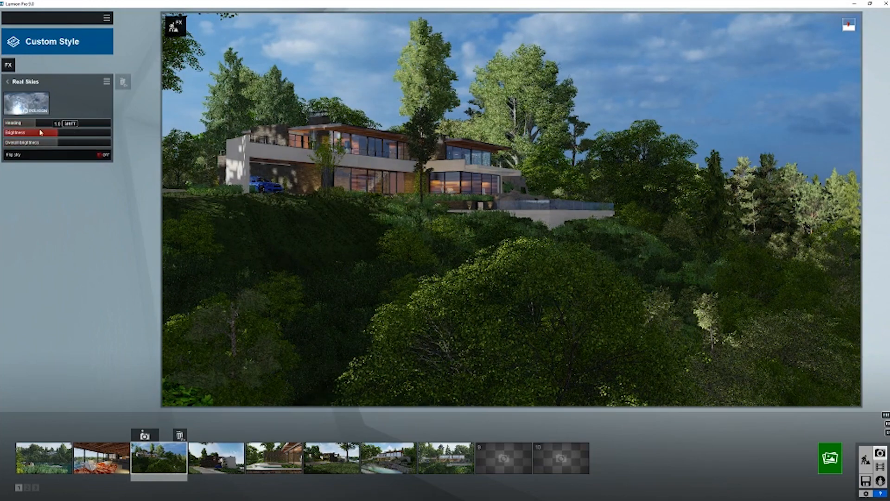
drag(41, 121, 78, 127)
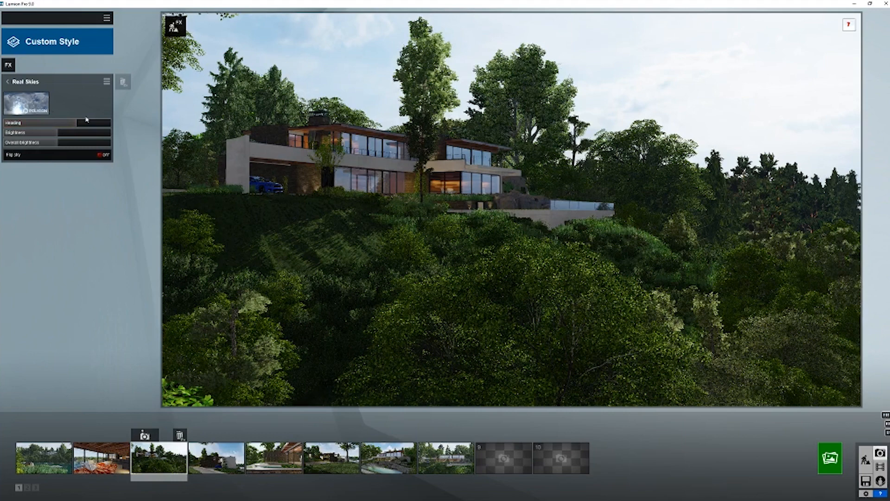
drag(82, 125, 24, 130)
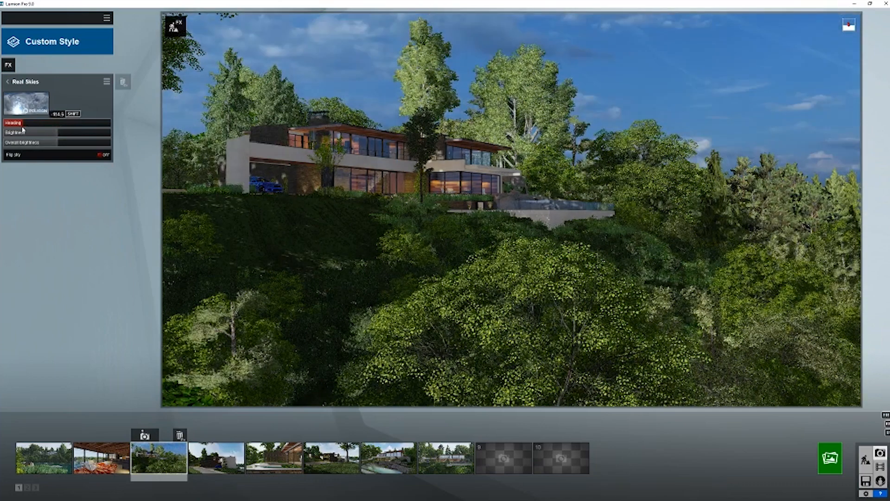
Step: Browse the Real Skies categories and replace the photo's sky with Sunset 6
click(35, 109)
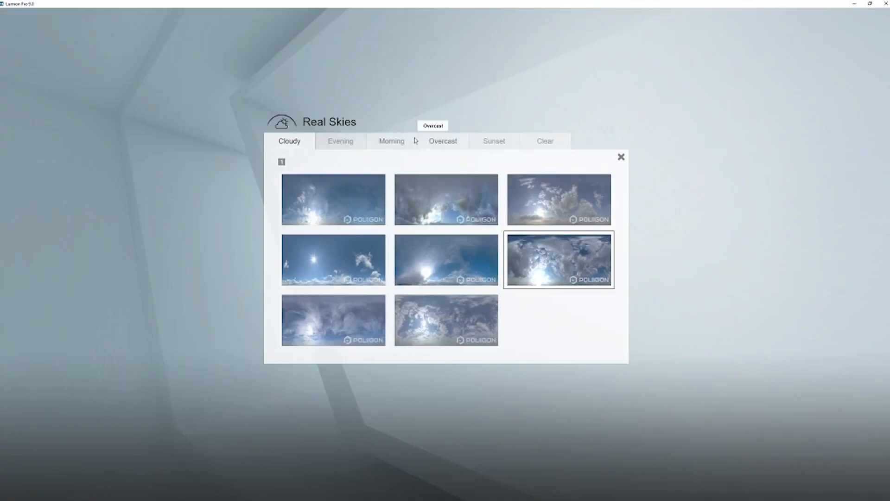
click(433, 145)
click(480, 152)
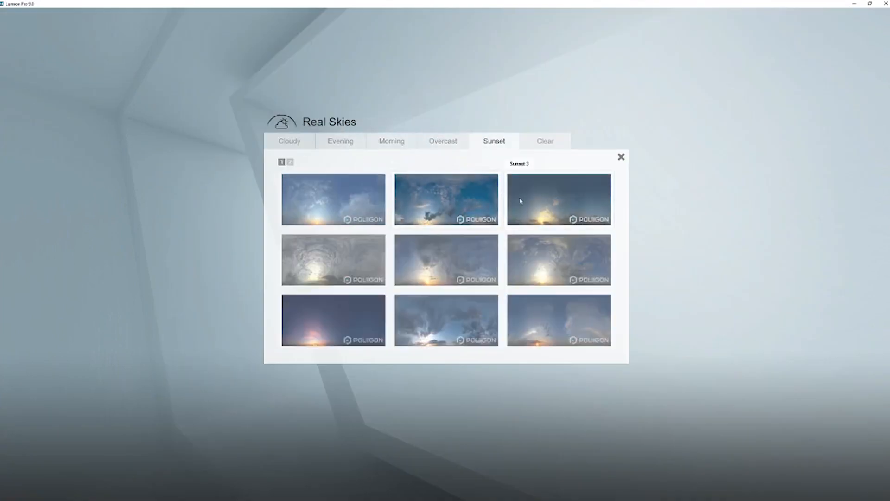
click(536, 255)
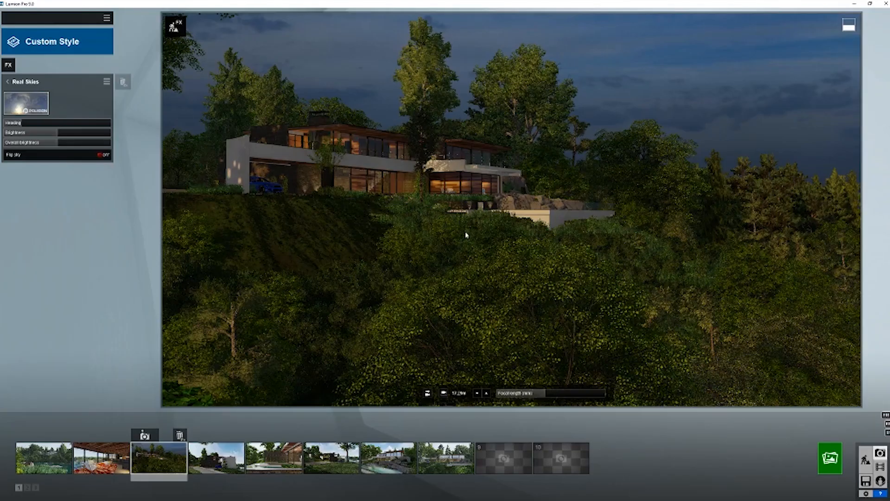
Step: Rotate the sunset sky's heading to about 63.1 so the sun sits just outside the frame beside the house
drag(41, 126, 73, 132)
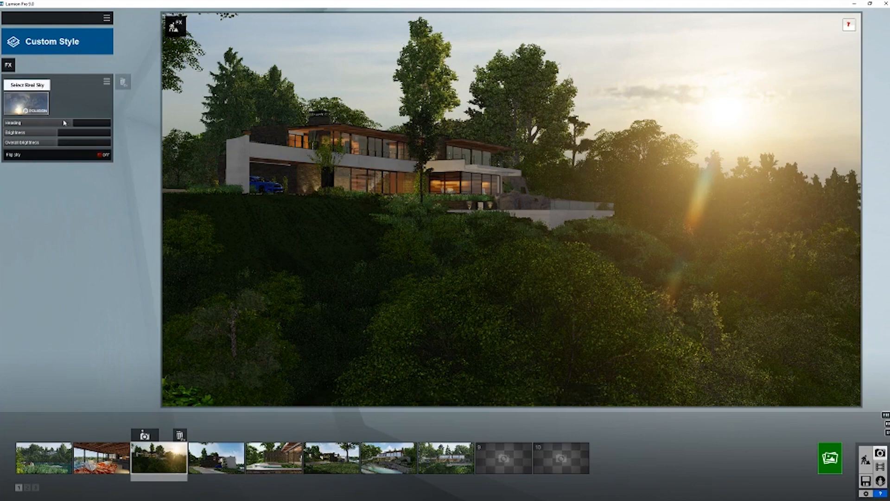
mouse_move(76, 123)
mouse_move(76, 123)
mouse_down()
mouse_move(99, 124)
mouse_move(47, 124)
mouse_move(77, 125)
mouse_up()
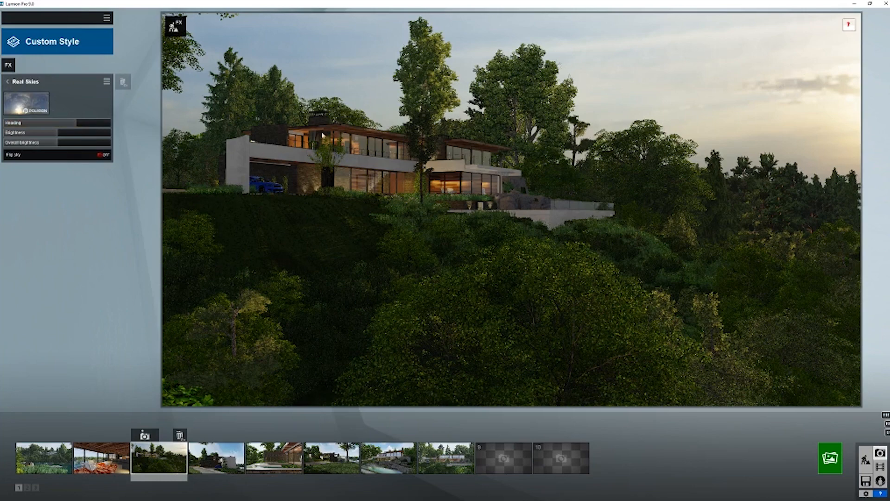
click(77, 124)
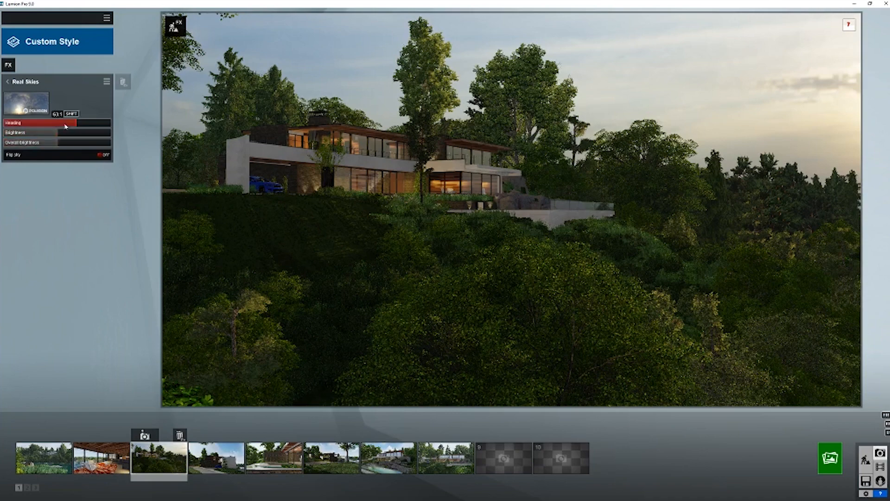
Step: Test the sky brightness up to 2.0, return it to about mid-range, and set the overall brightness to 1.2
drag(63, 135, 103, 138)
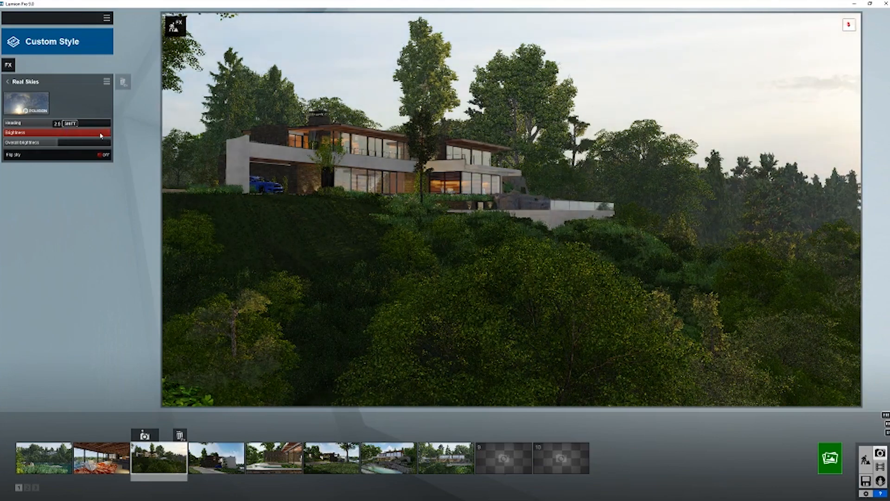
drag(100, 136, 59, 142)
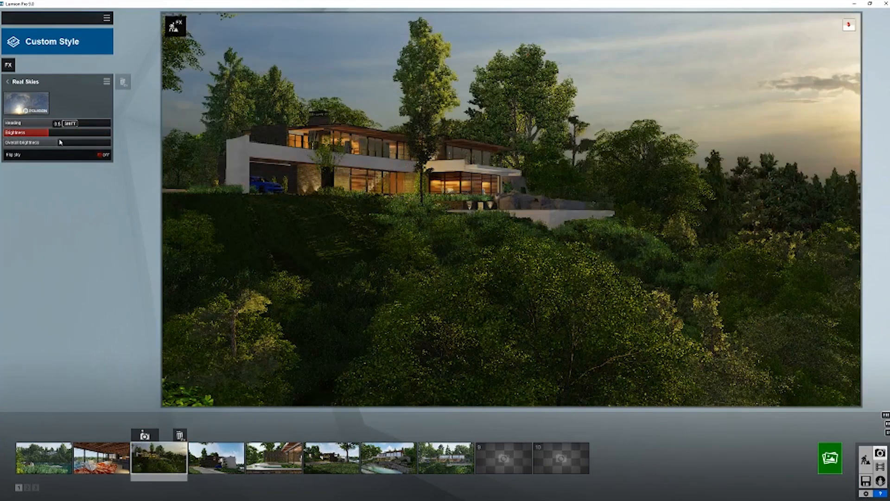
click(58, 144)
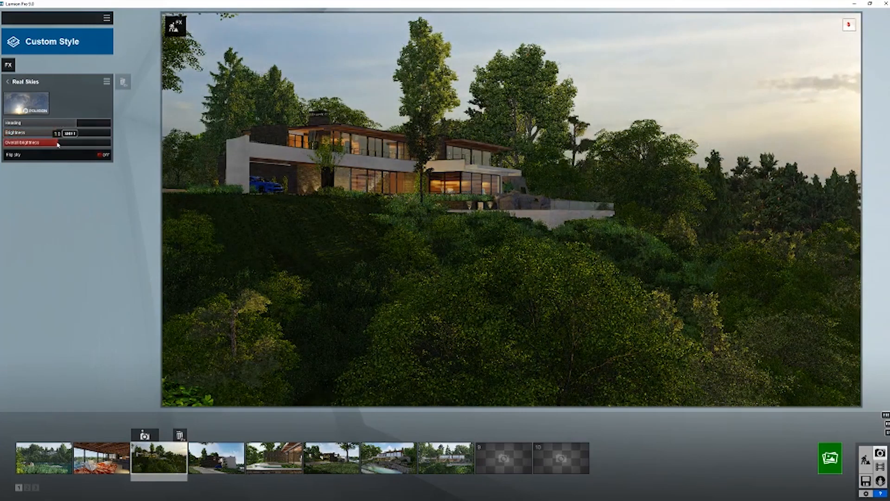
drag(77, 146, 87, 148)
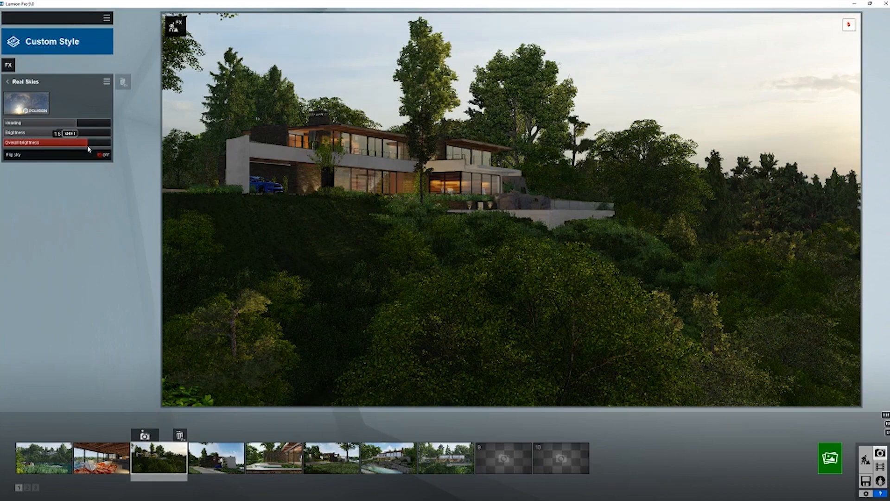
drag(87, 148, 65, 145)
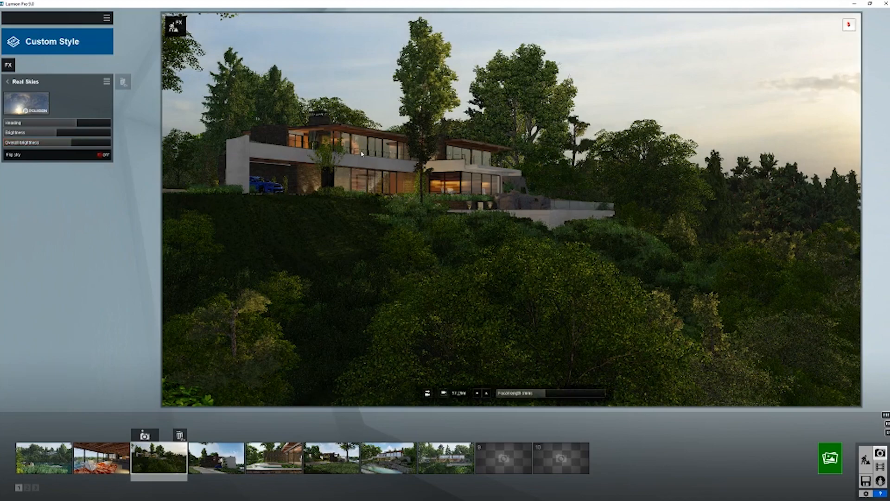
Step: Move the camera in close to the house's glazed facade and raise the overall brightness to 1.4
right_click(381, 180)
right_click(380, 180)
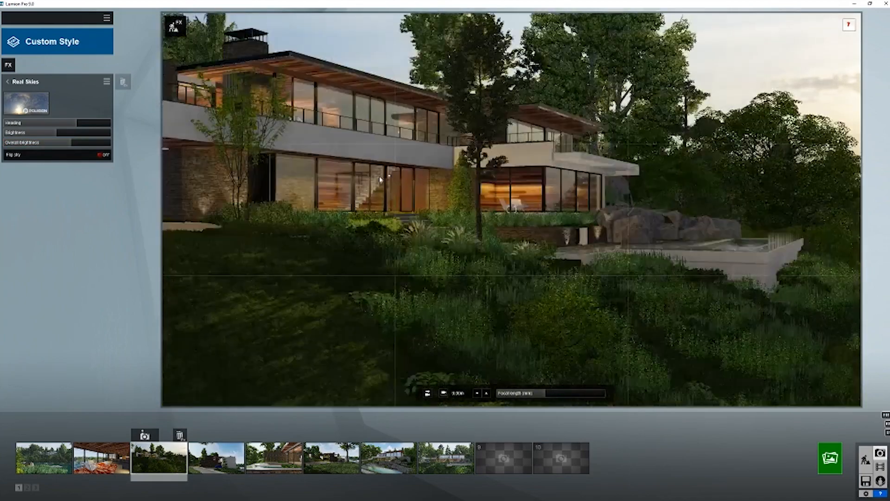
key(s)
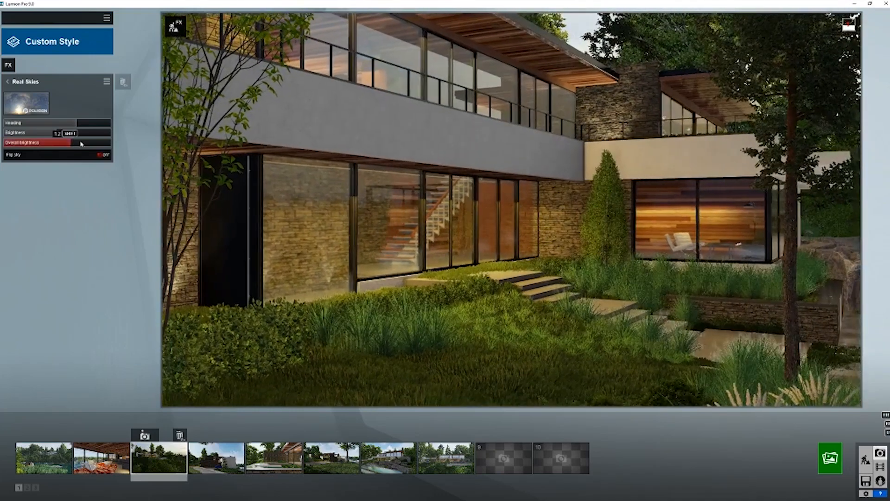
drag(99, 148, 81, 147)
Step: Move the camera to the blue car under the carport, raise the overall brightness to 2.0, and lower it again
right_drag(342, 210, 297, 207)
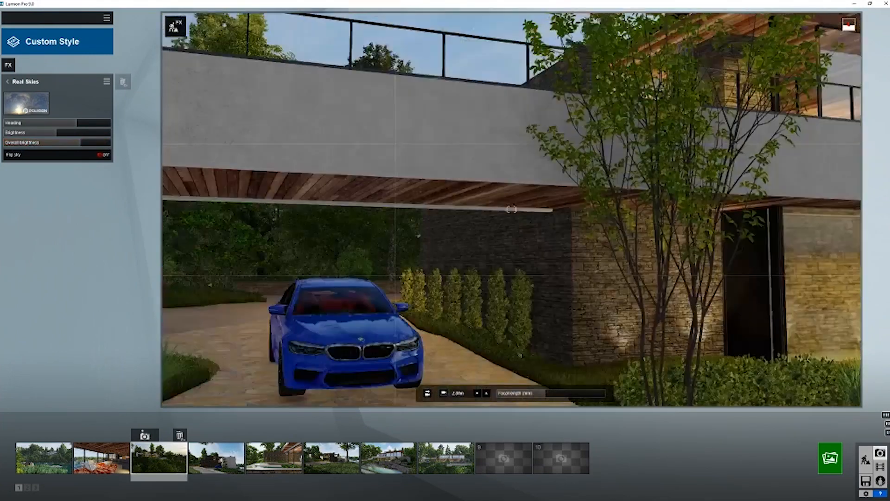
key(w)
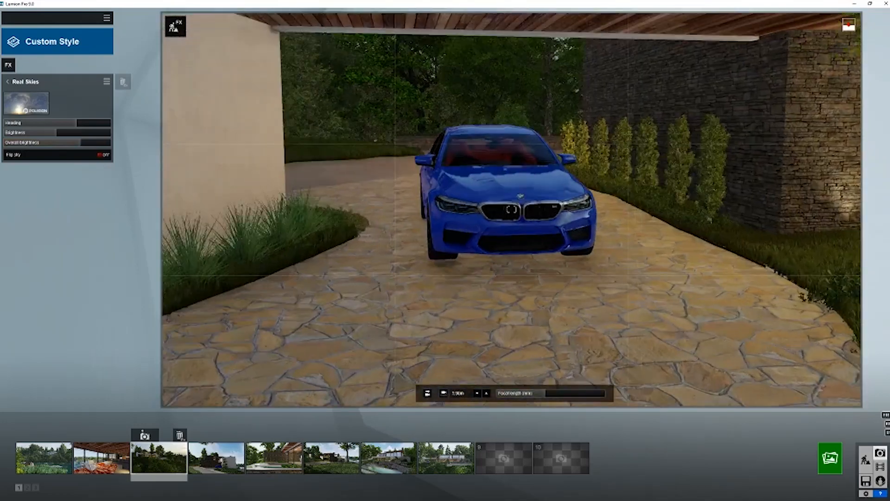
key(w)
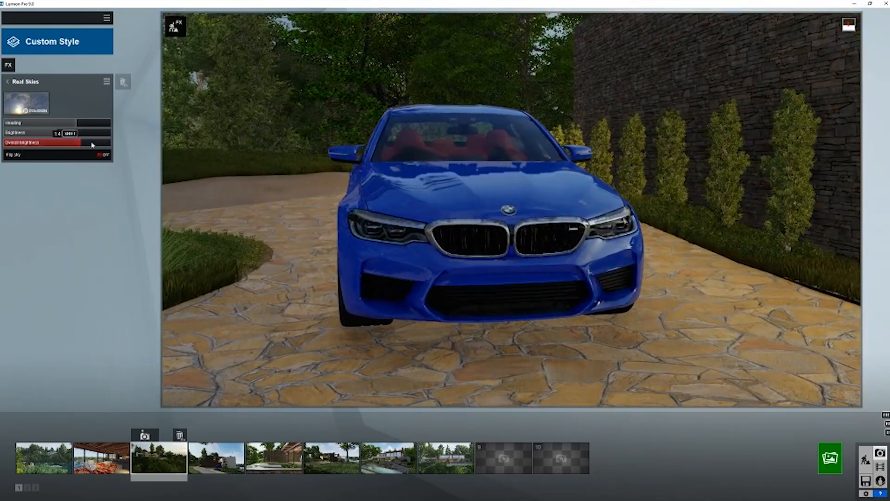
drag(92, 145, 119, 147)
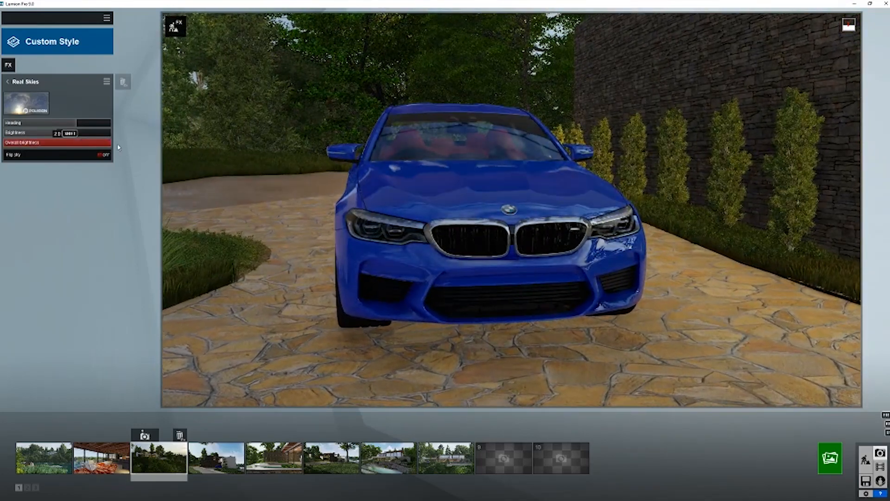
drag(57, 144, 41, 125)
Step: Replace the sky with Cloudy 1, rotate its heading nearly to the maximum, and set the overall brightness to 1.0
click(26, 103)
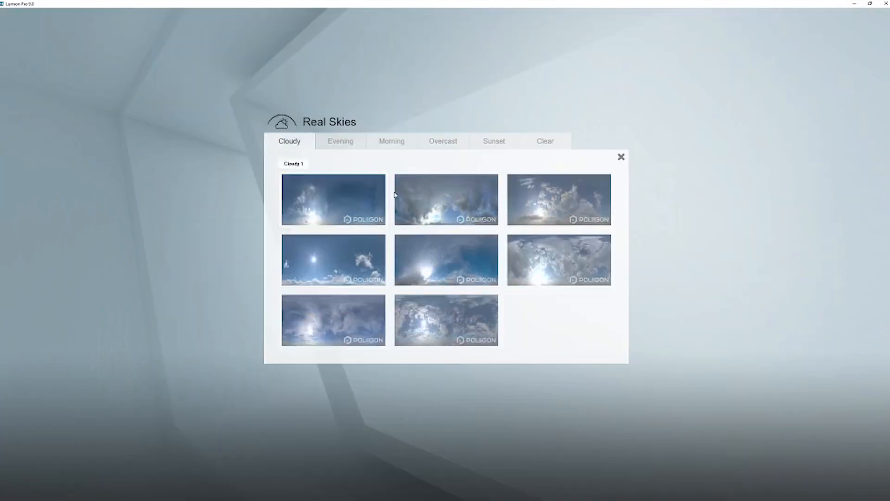
click(341, 195)
drag(69, 124, 102, 128)
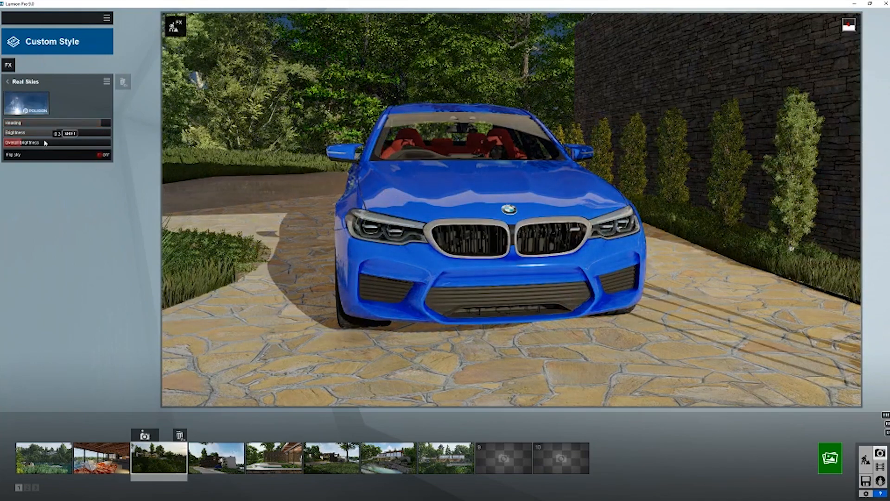
mouse_move(45, 143)
mouse_down()
mouse_move(131, 149)
mouse_move(60, 147)
mouse_up()
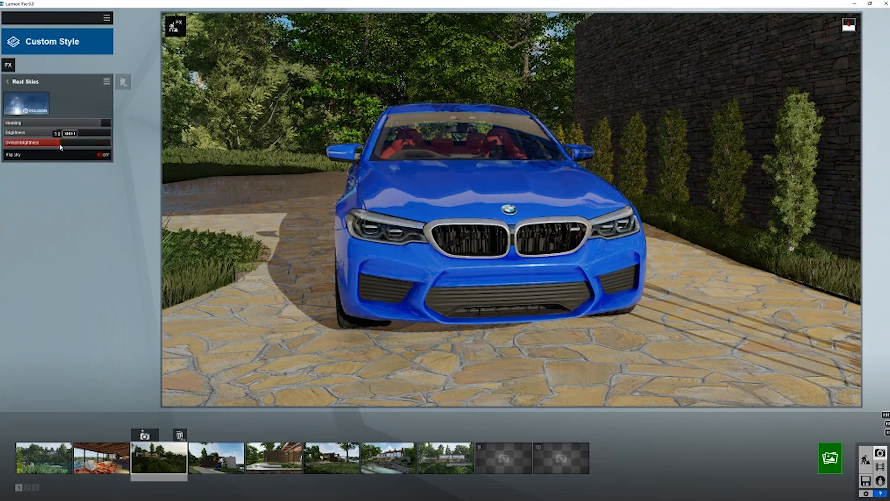
Step: Back the camera away from the car to view the whole house, and restore the photo's saved camera view
right_drag(302, 190, 478, 177)
key(s)
key(s)
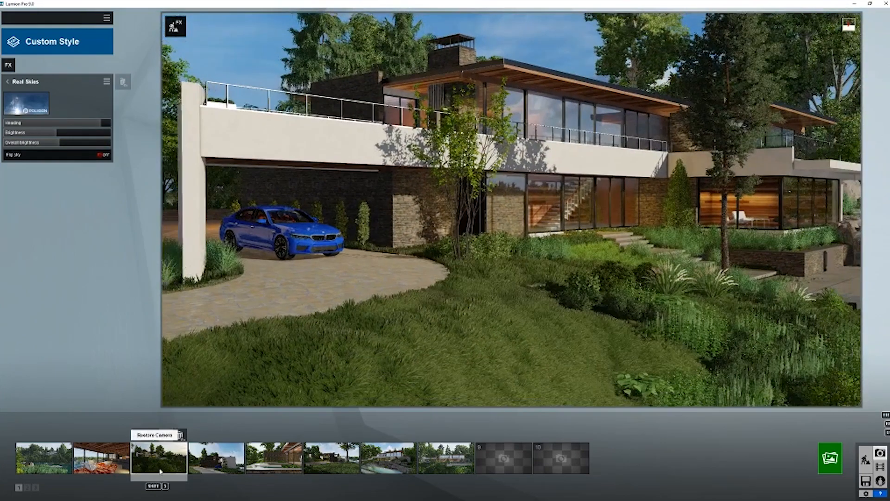
click(147, 451)
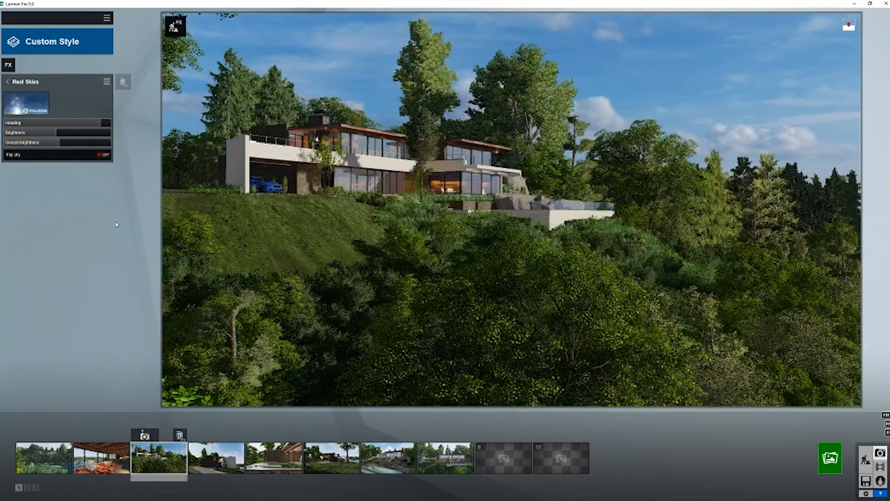
Step: Switch Flip sky on and off again to compare the mirrored cloud arrangement
click(101, 155)
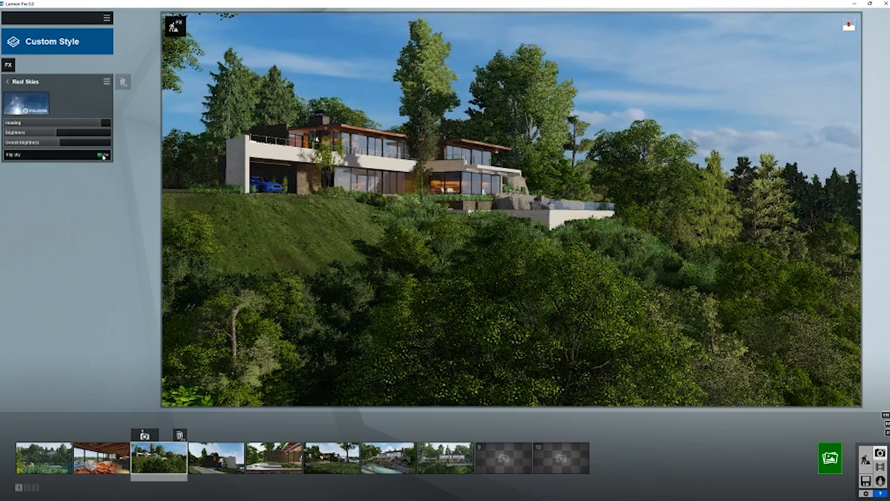
click(104, 158)
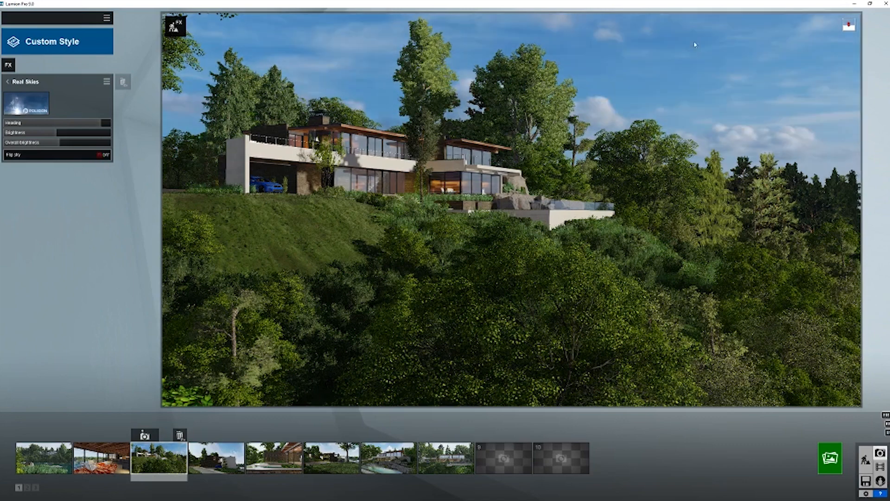
Step: Replace the sky with Sunset 3, comparing the clouds with Flip sky on and off
click(105, 157)
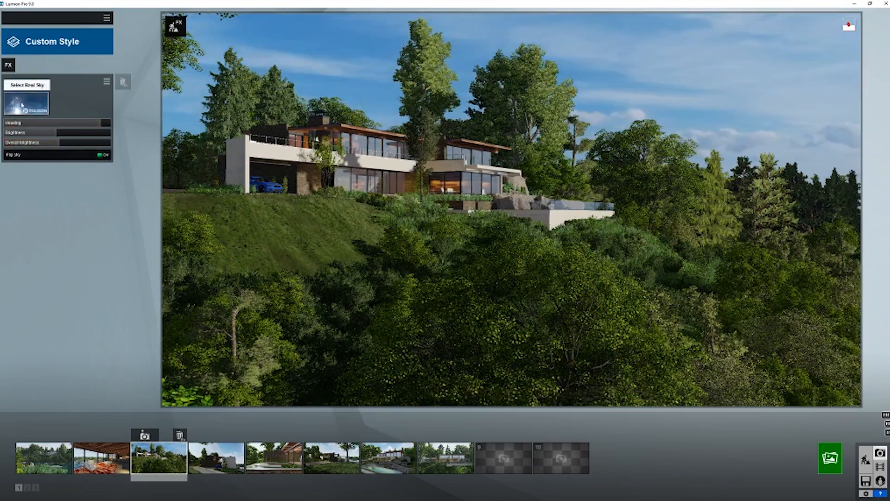
click(22, 105)
click(492, 141)
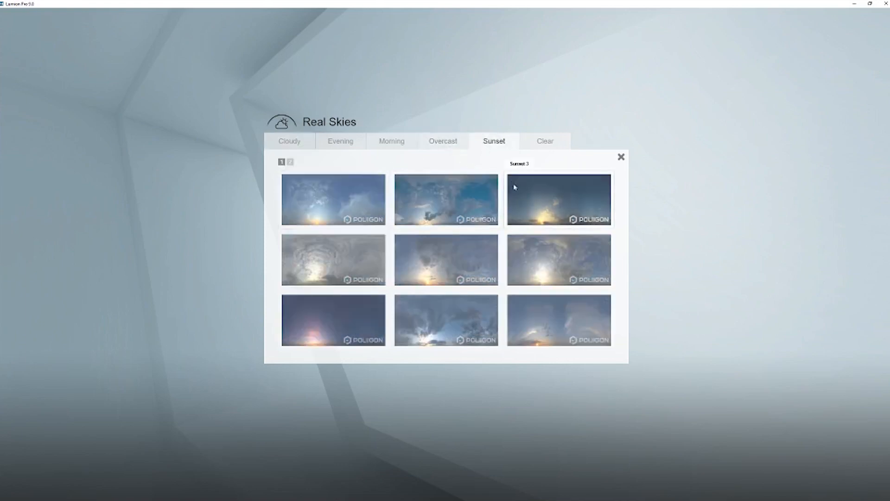
click(522, 200)
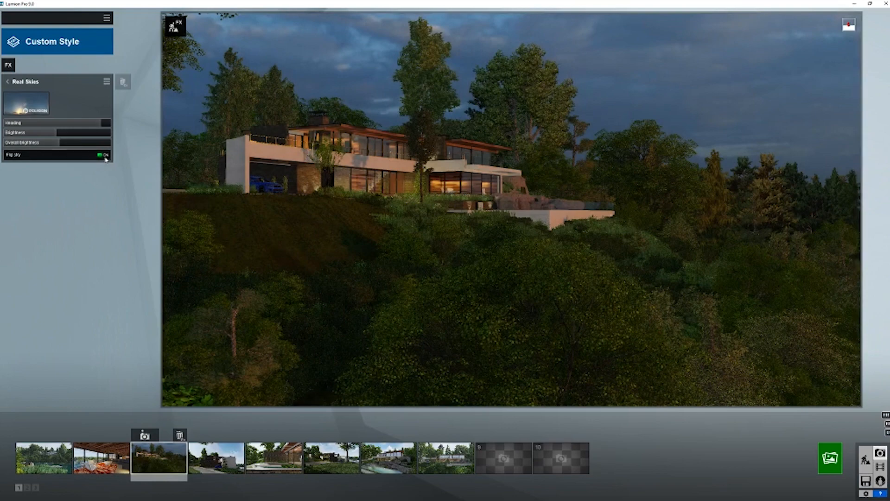
click(104, 156)
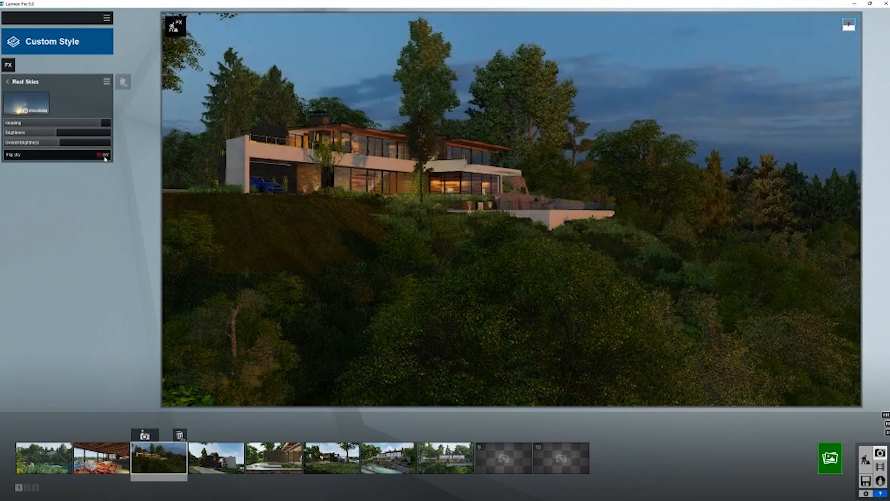
Step: Apply the dark purple Sunset sky with the pink horizon glow, compare it with Flip sky on and off, and leave the flip off
click(39, 111)
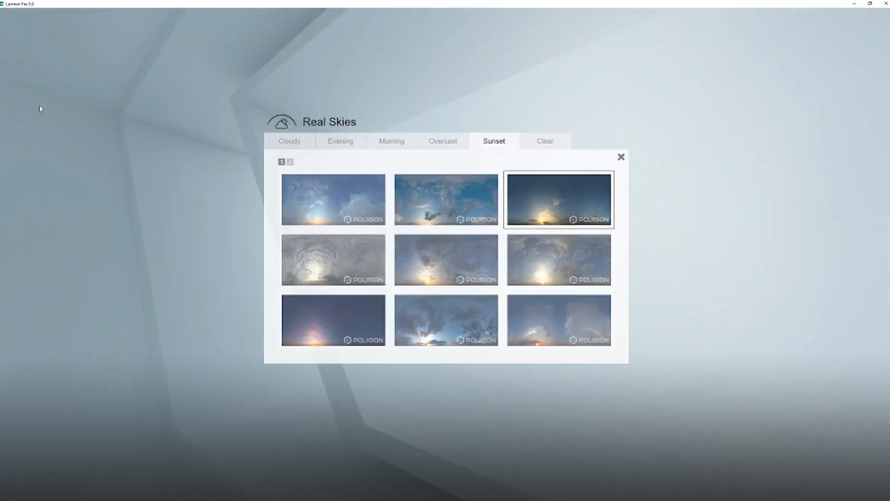
click(358, 312)
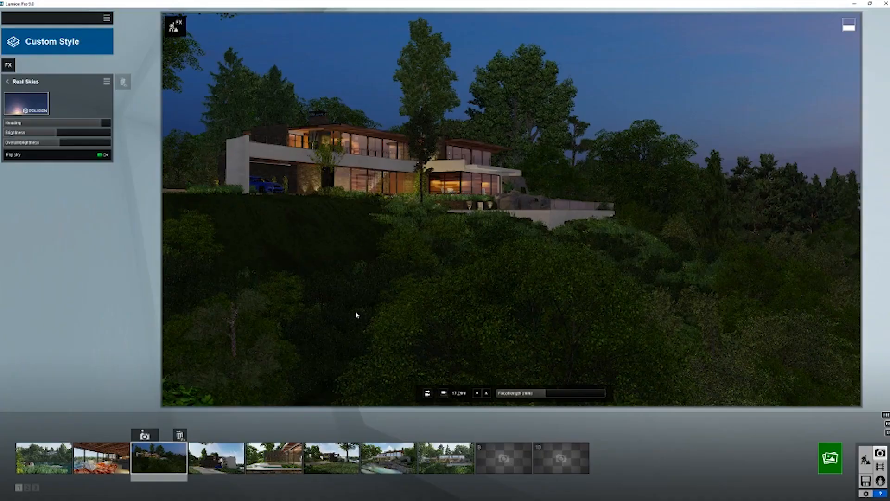
click(107, 156)
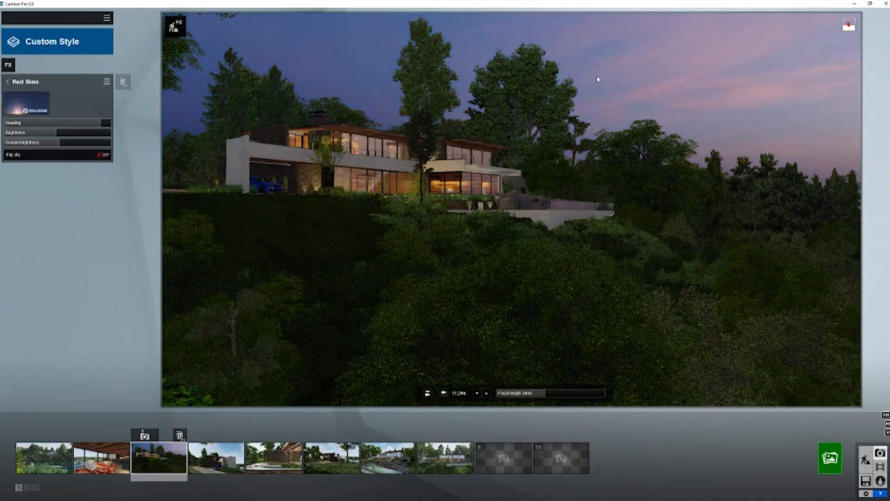
click(106, 157)
click(106, 156)
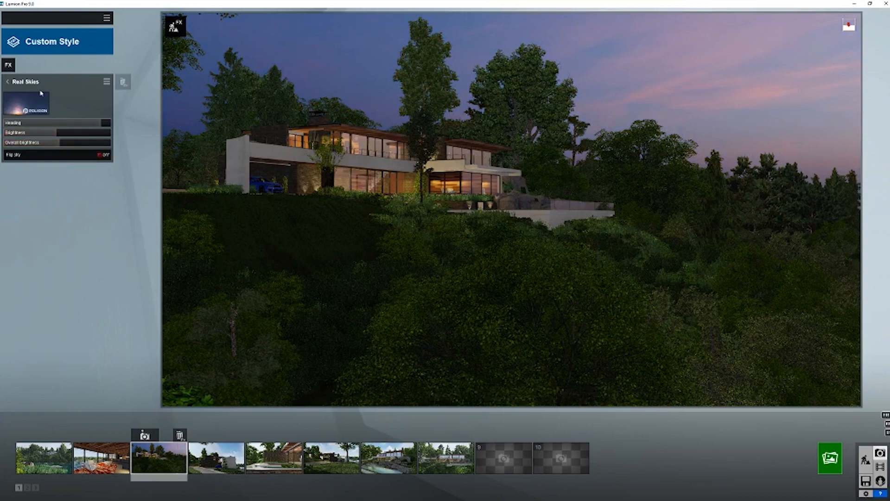
Step: Browse the Real Skies presets in the Cloudy, Evening, Morning, Overcast and Sunset categories, including both pages of Sunset
click(41, 111)
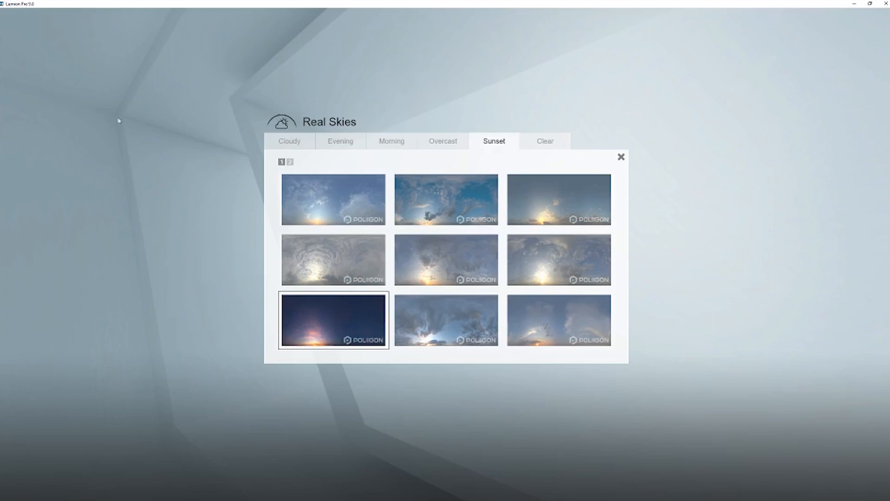
click(272, 141)
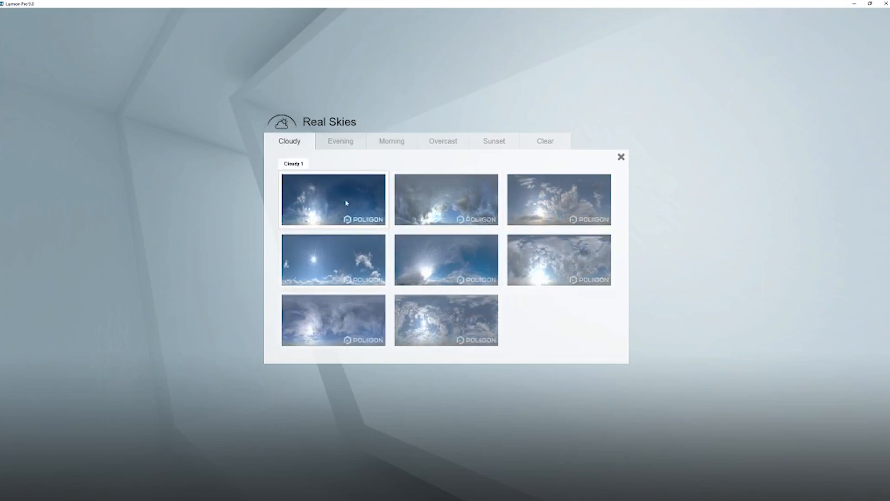
click(337, 142)
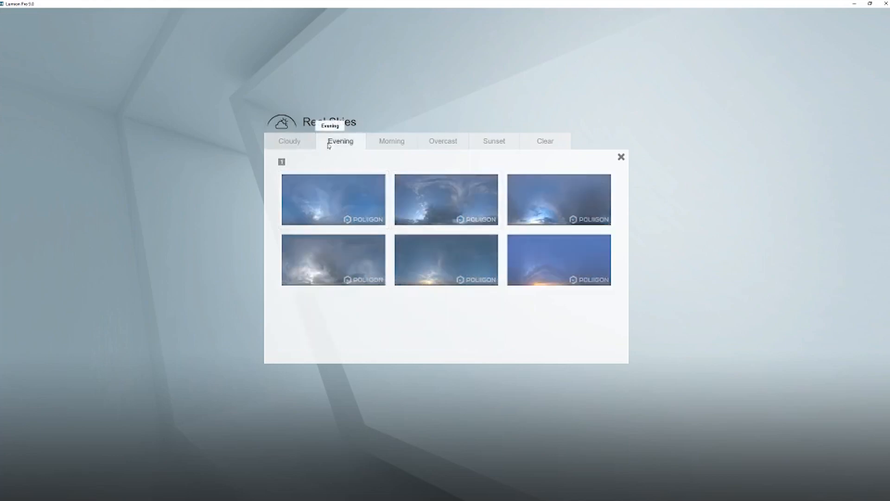
click(288, 141)
click(343, 144)
click(371, 145)
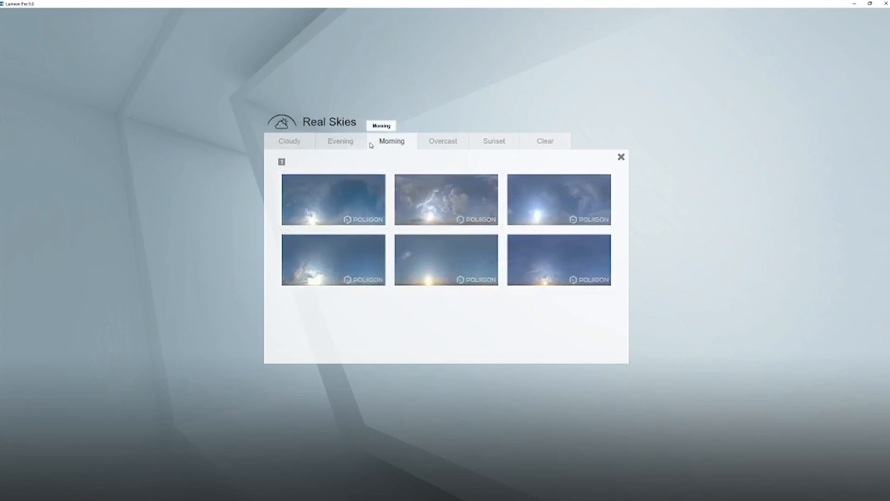
click(423, 142)
click(470, 139)
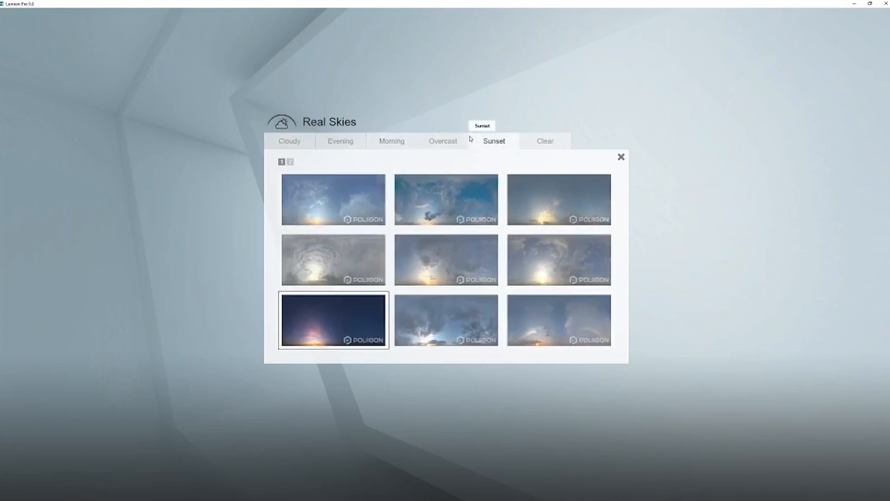
click(290, 162)
click(281, 162)
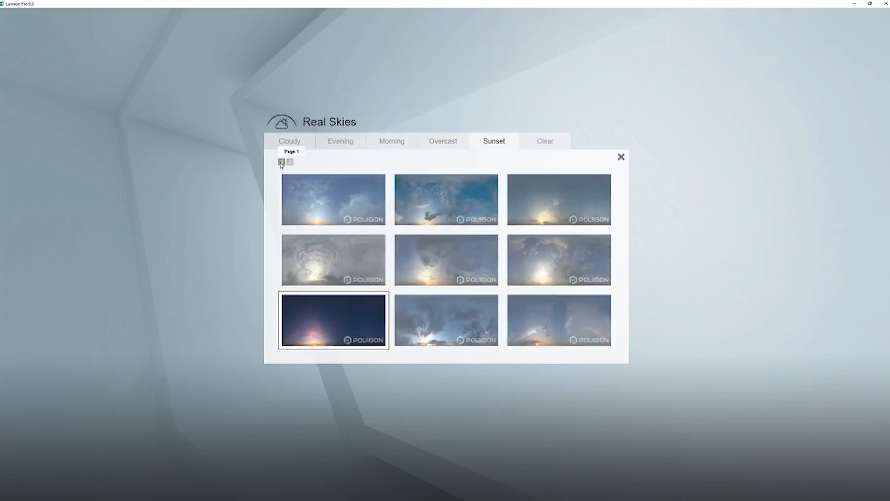
click(296, 148)
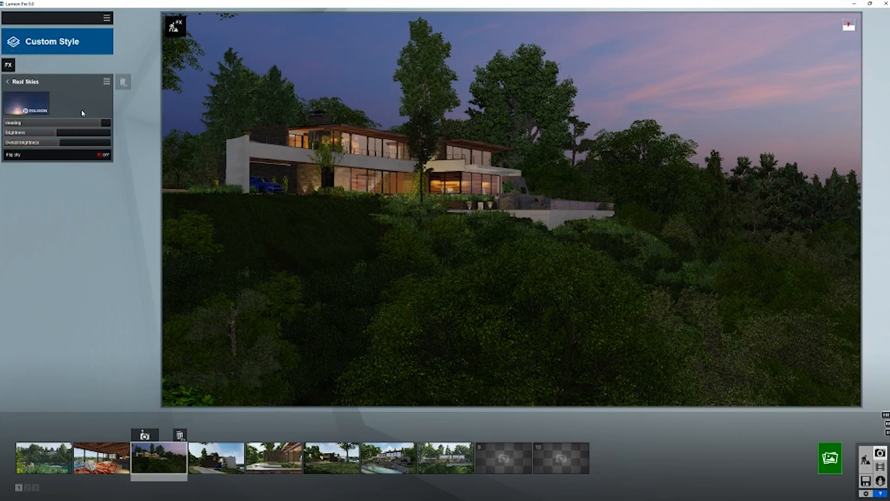
Step: Replace the sky with Sunset 3, and view the available photo styles while keeping Custom Style
click(43, 106)
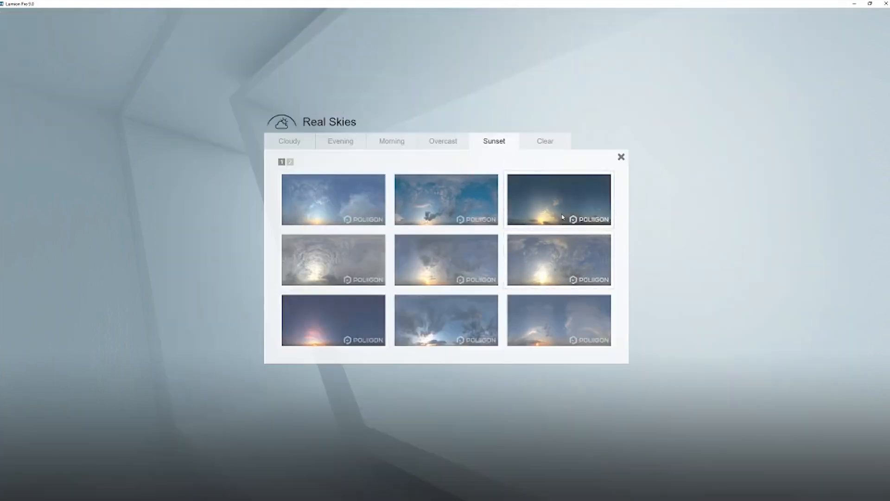
click(562, 217)
click(70, 41)
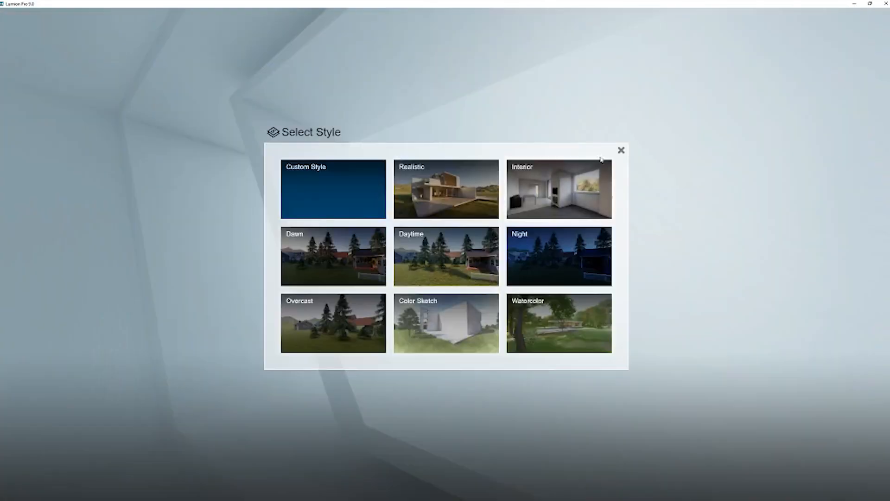
click(622, 150)
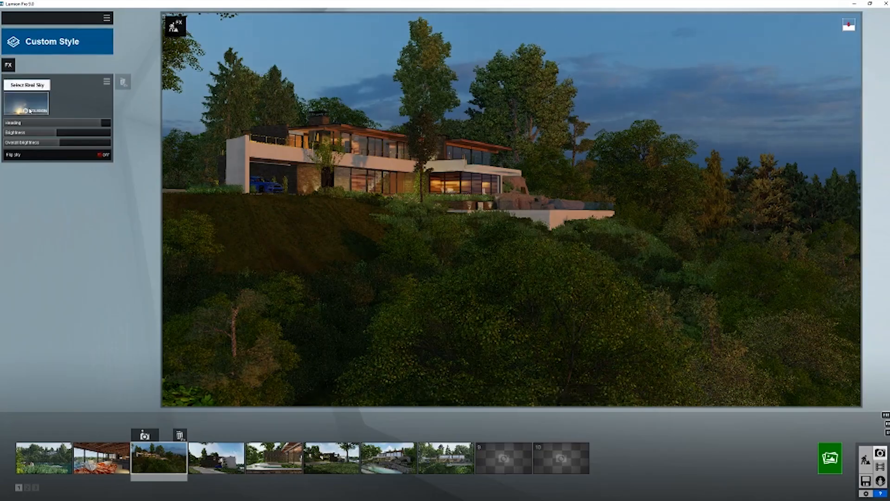
Step: Replace the sunset sky with the Clear 2 preset
click(29, 110)
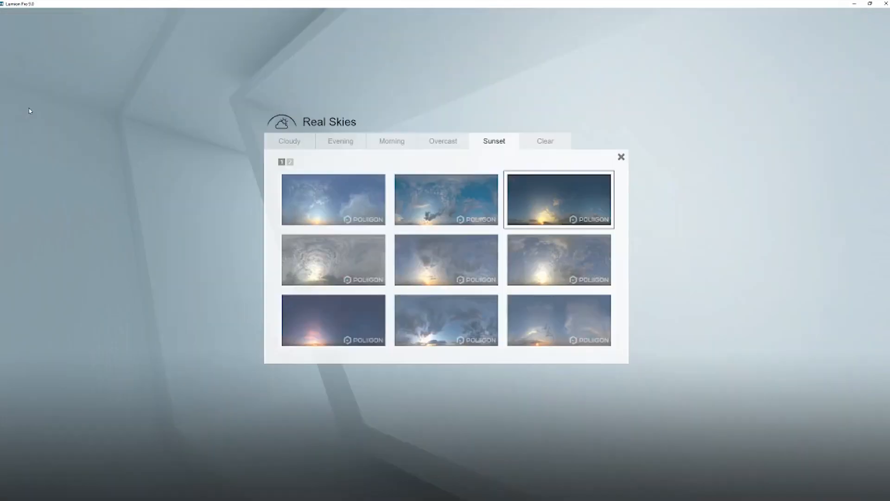
click(546, 143)
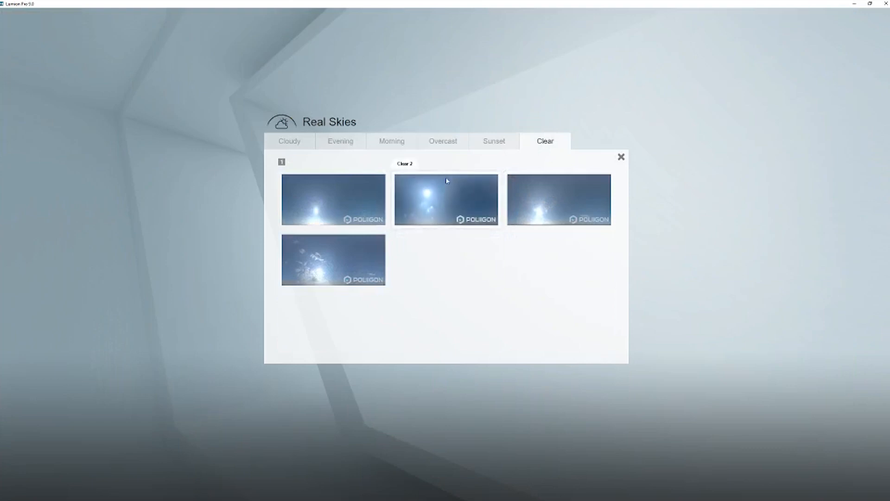
click(397, 189)
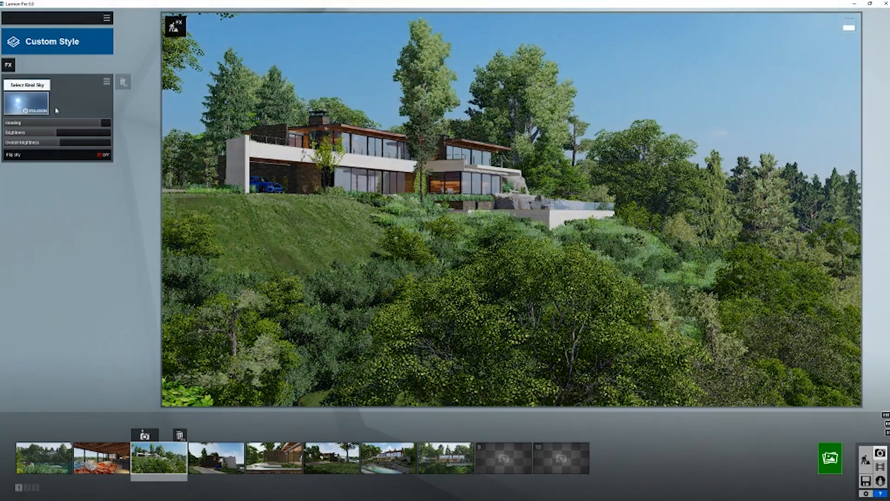
Step: Examine the Real Skies categories from Cloudy and Evening through Morning, Overcast and Sunset
click(46, 108)
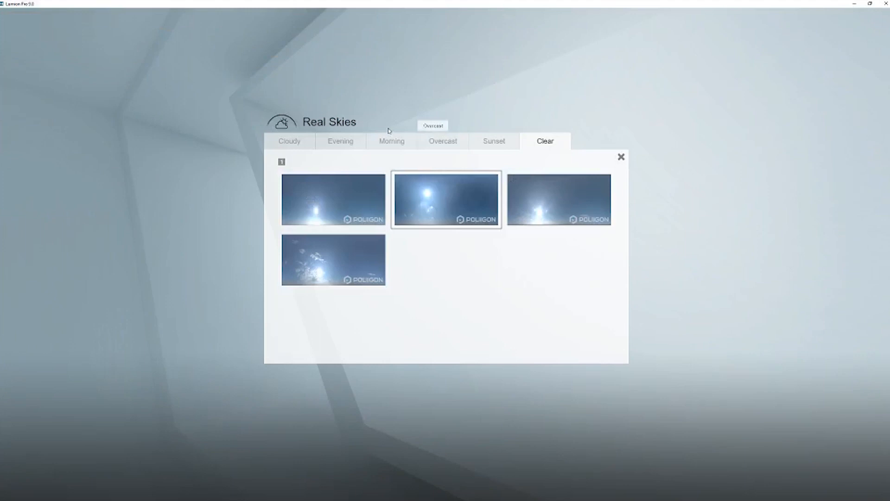
click(283, 142)
click(329, 144)
click(382, 143)
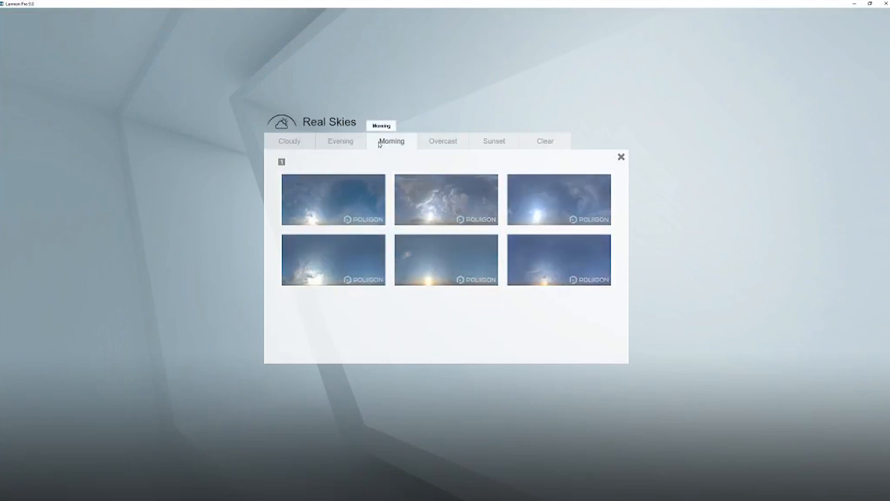
click(436, 143)
click(339, 146)
click(374, 143)
click(433, 144)
click(486, 143)
Step: Compare the Evening sky presets with the Sunset ones, and view the Morning presets
click(335, 144)
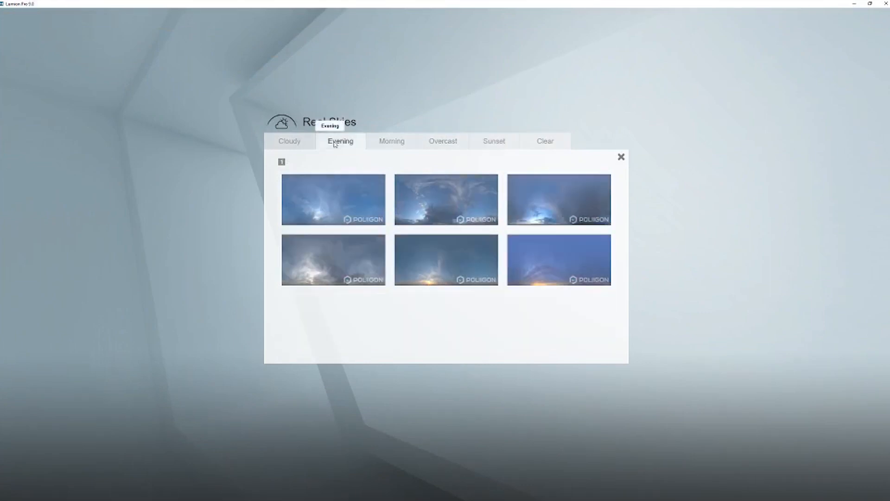
click(498, 144)
click(342, 145)
click(496, 144)
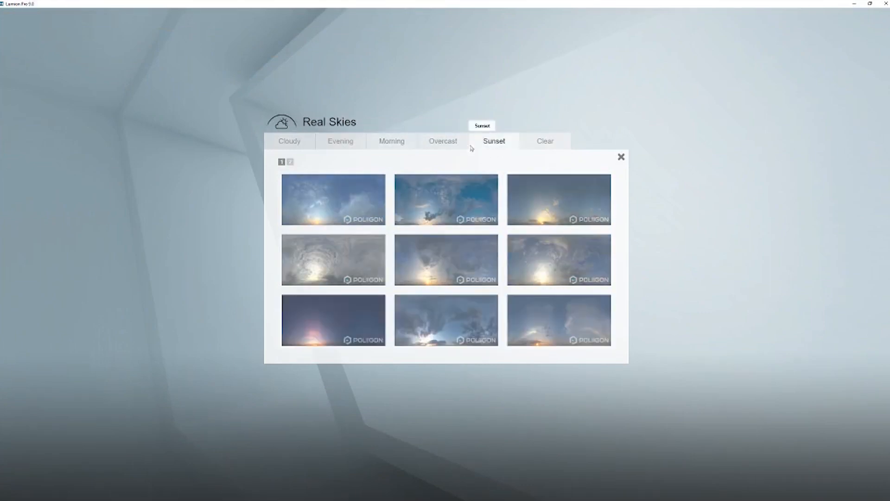
click(355, 143)
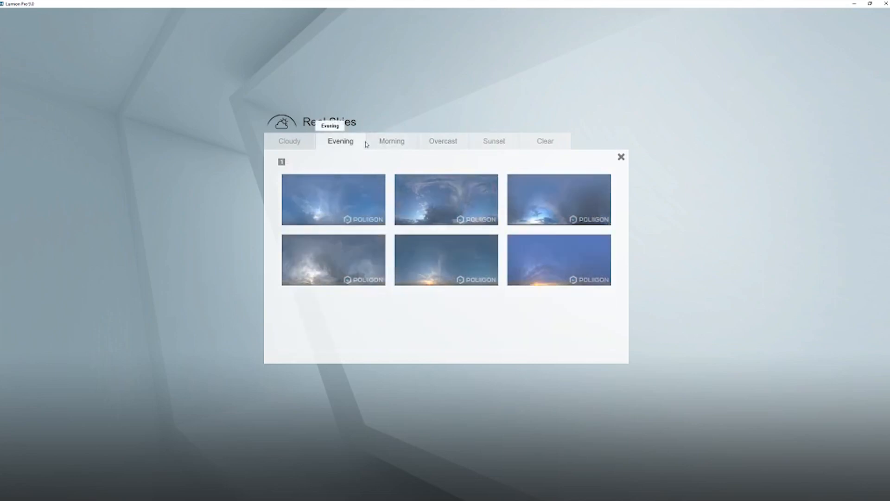
click(501, 145)
click(391, 145)
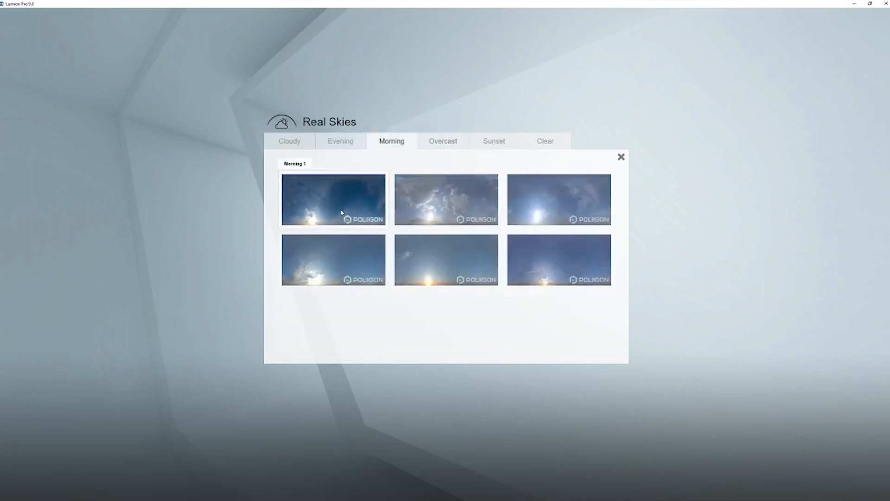
Step: Compare the Cloudy presets with the Clear ones, and review the Evening, Morning, Overcast and Sunset categories once more
click(306, 145)
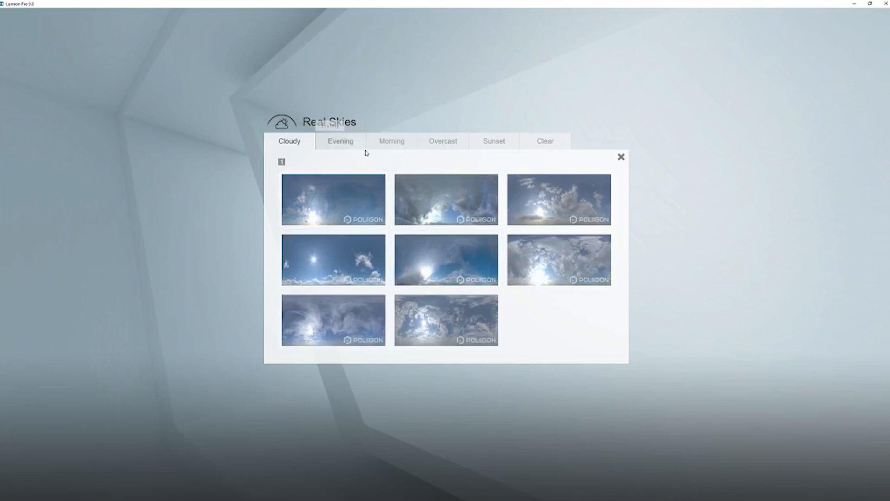
click(545, 148)
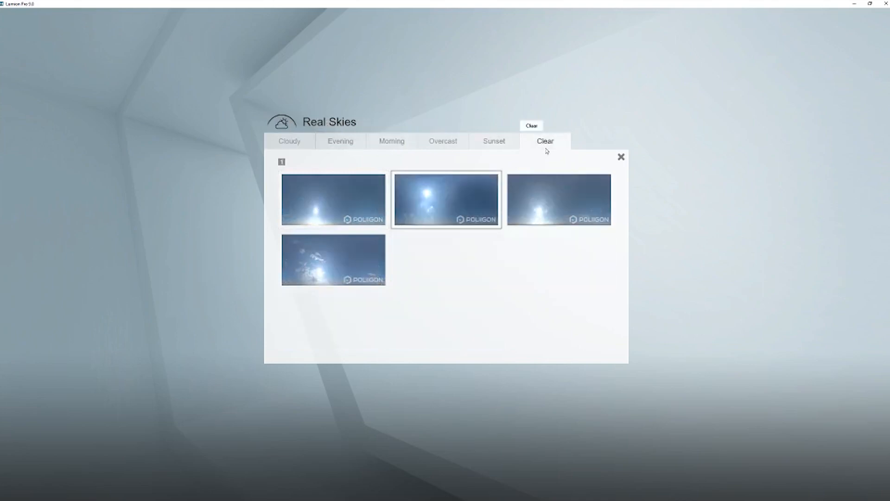
click(302, 146)
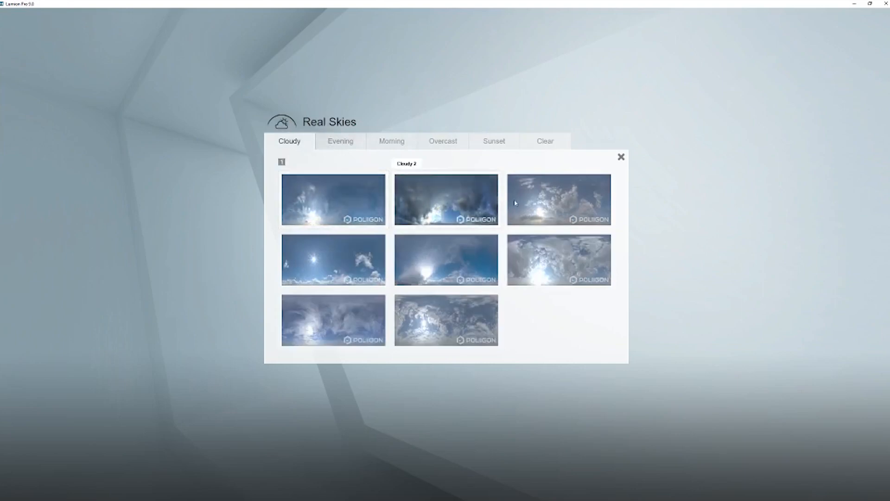
click(341, 142)
click(392, 142)
click(446, 144)
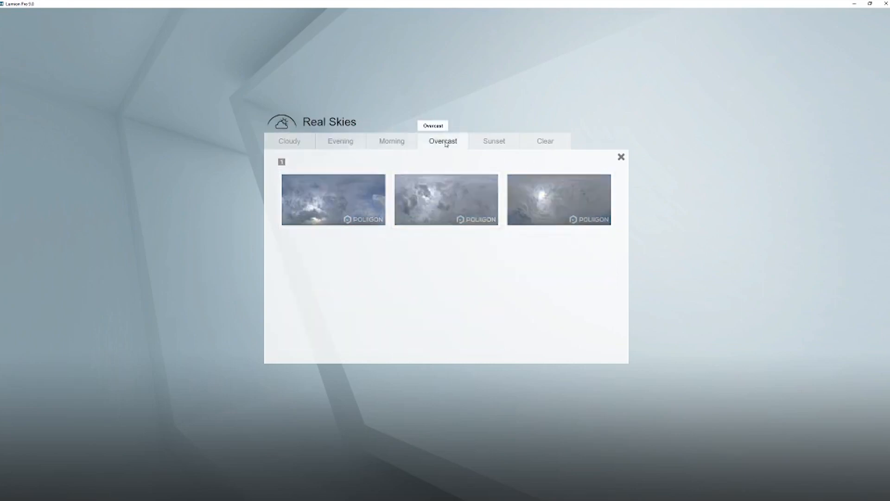
click(493, 141)
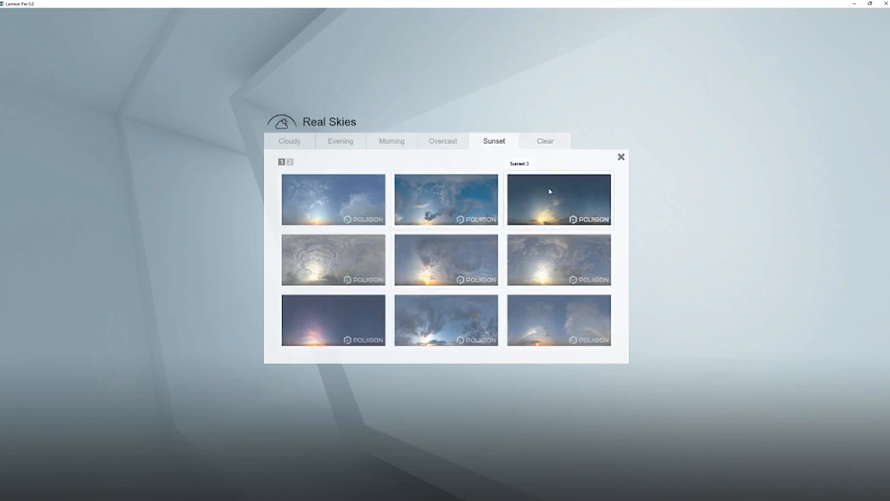
Step: Replace the sky with the third preset of the Clear category, and reopen the Real Skies selection
click(552, 143)
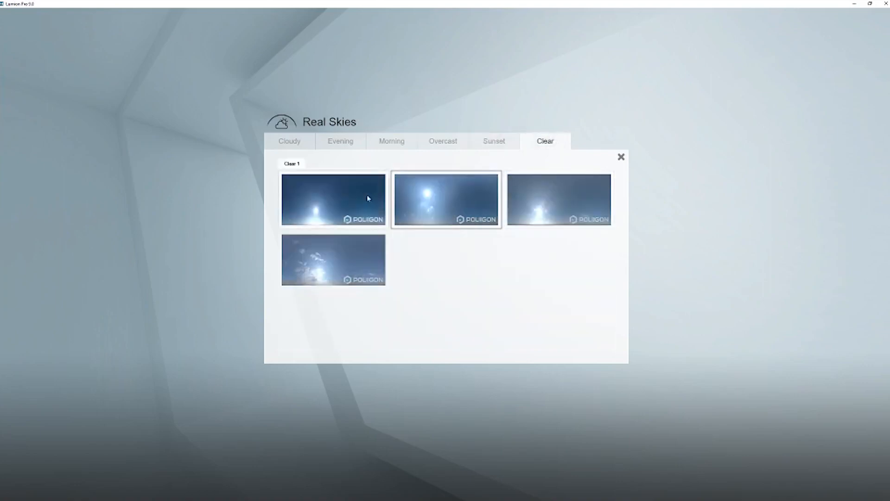
click(565, 211)
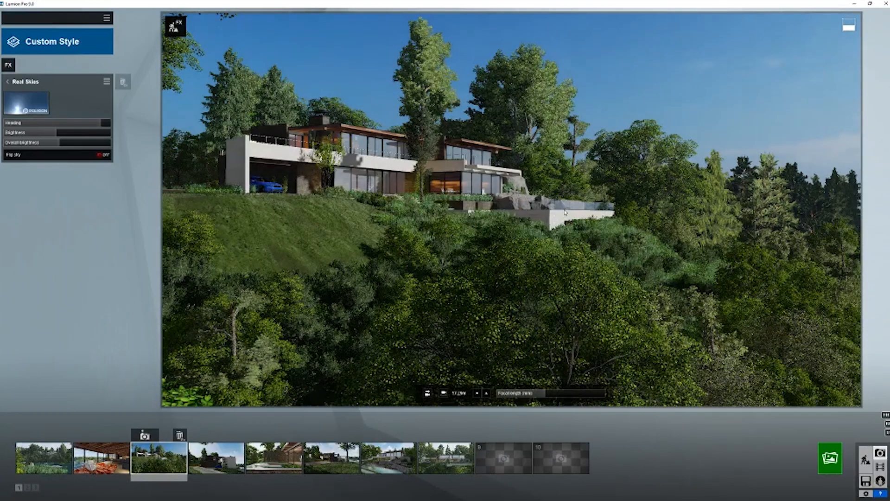
click(22, 101)
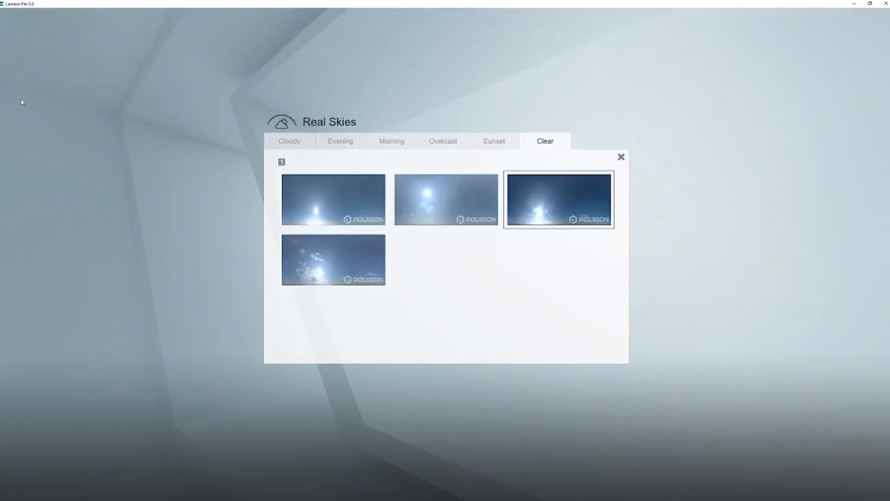
Step: Try the second, first and fourth Clear presets in turn as the photo's Real Skies sky
click(480, 193)
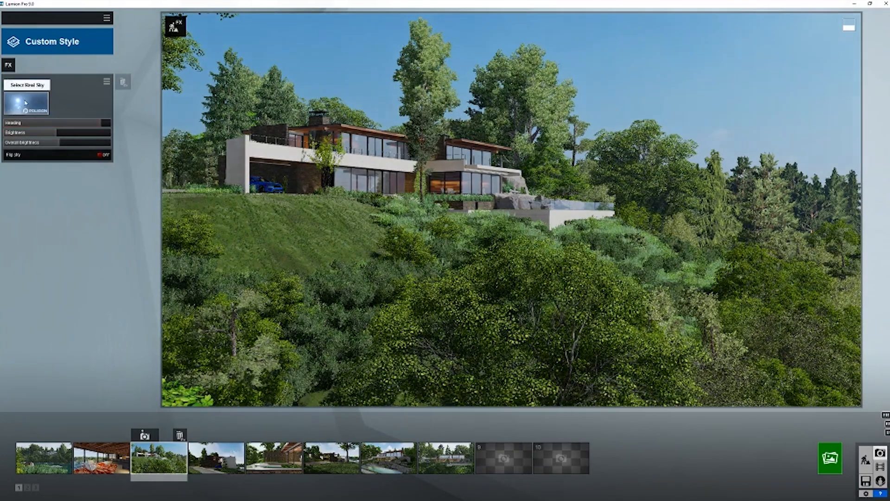
click(22, 100)
click(342, 206)
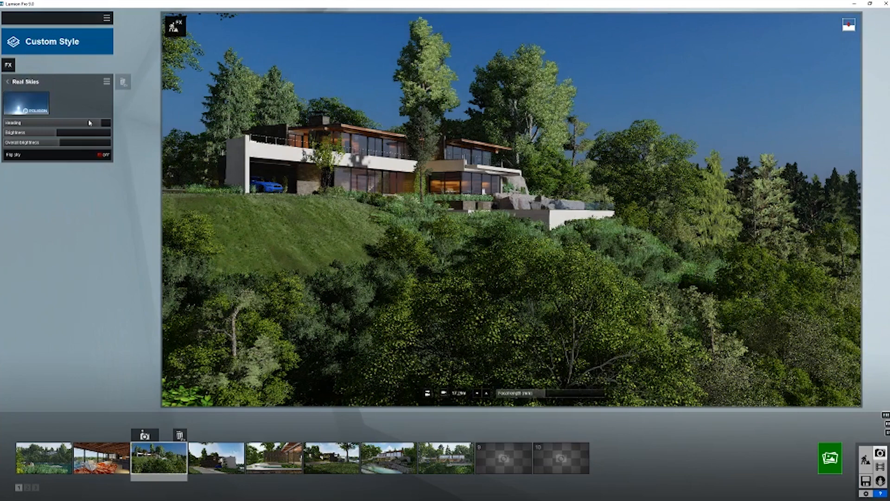
click(30, 107)
click(355, 263)
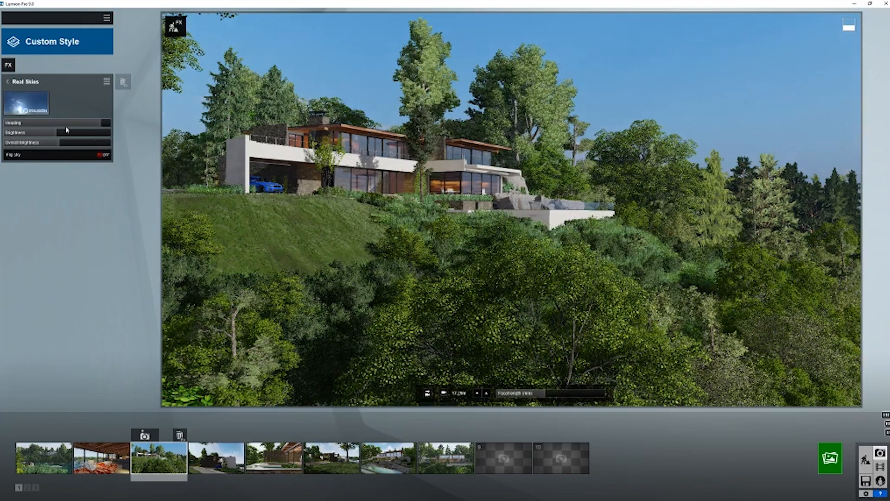
Step: Replace the sky with the third preset of the Morning category
click(30, 107)
click(423, 140)
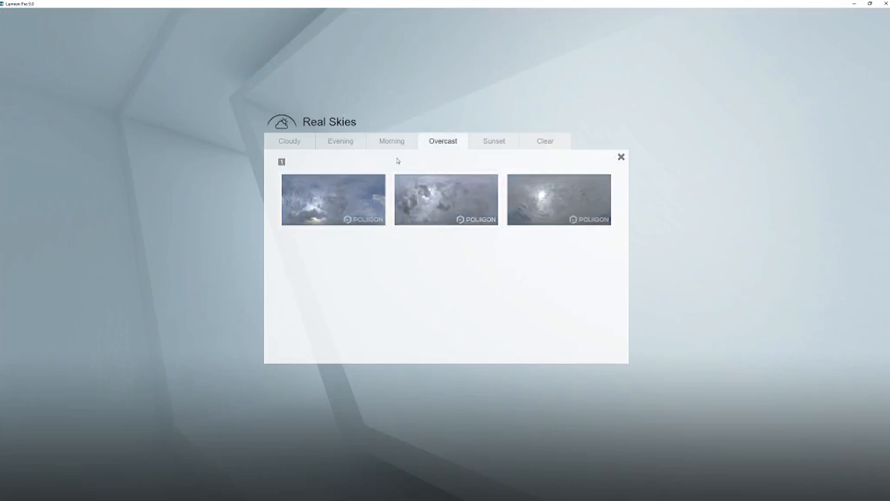
click(392, 140)
click(547, 210)
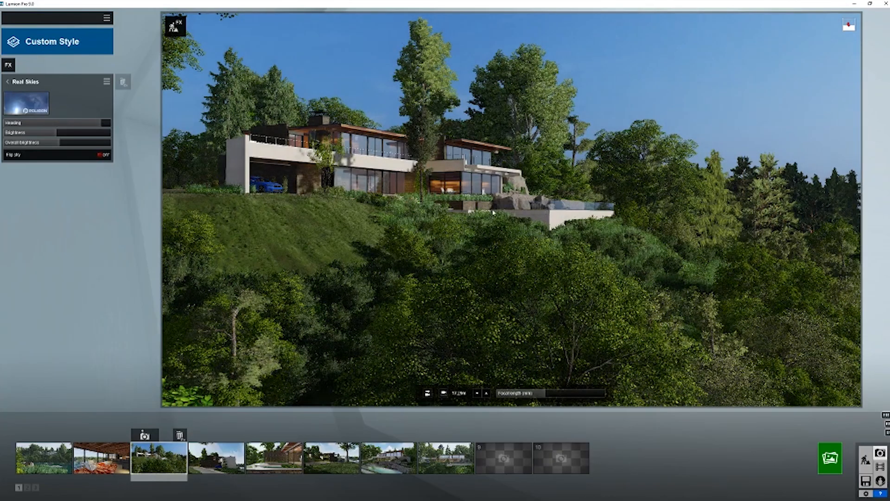
Step: Replace the sky with the Sunset 10 preset from the second page of the Sunset category
click(40, 114)
click(432, 141)
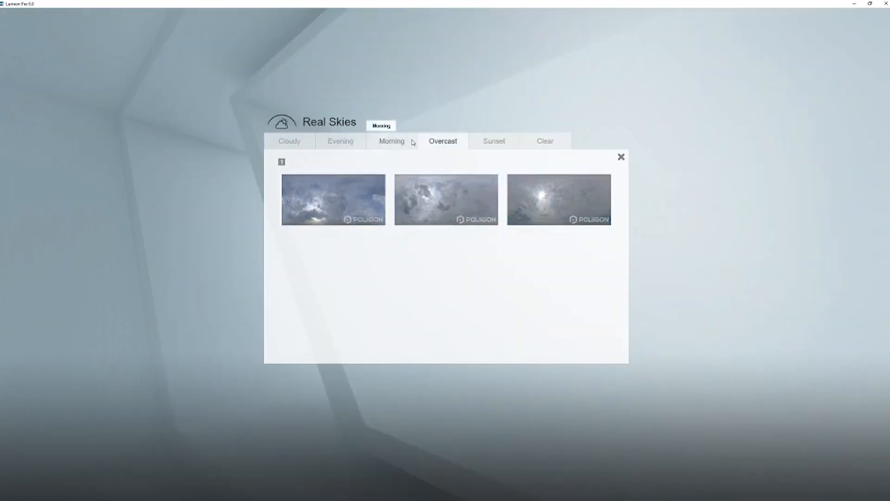
click(483, 146)
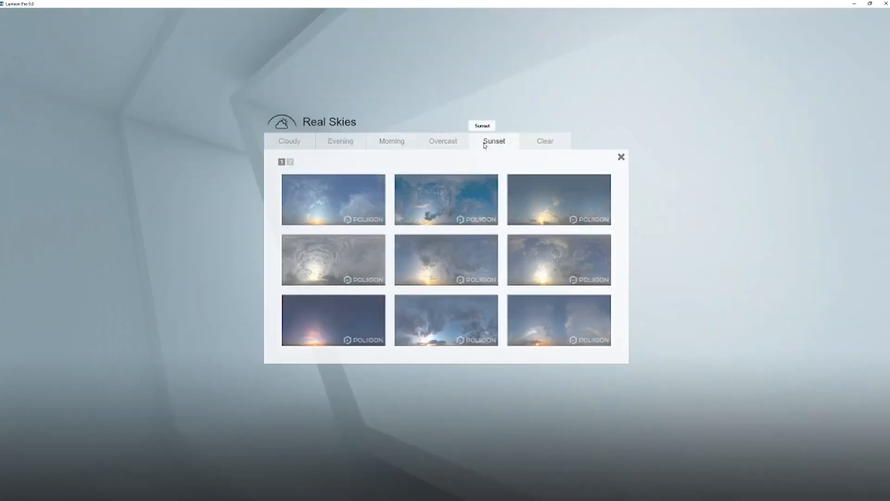
click(281, 163)
click(281, 162)
click(290, 162)
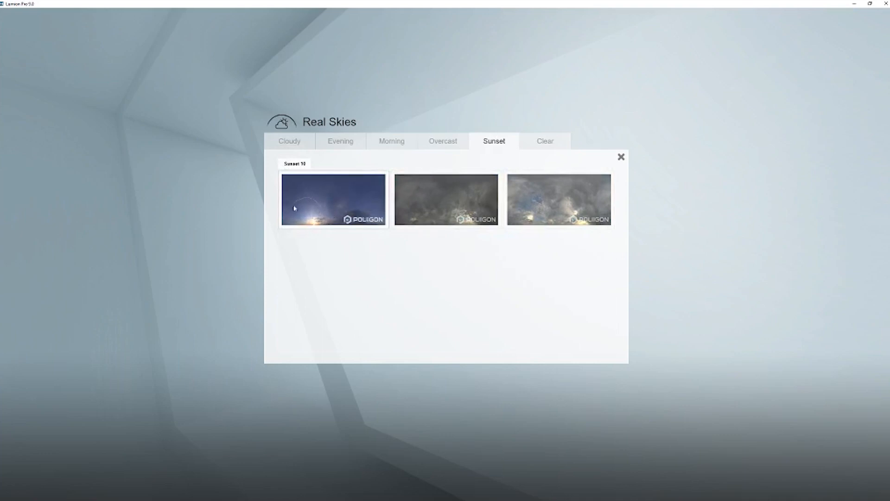
click(322, 214)
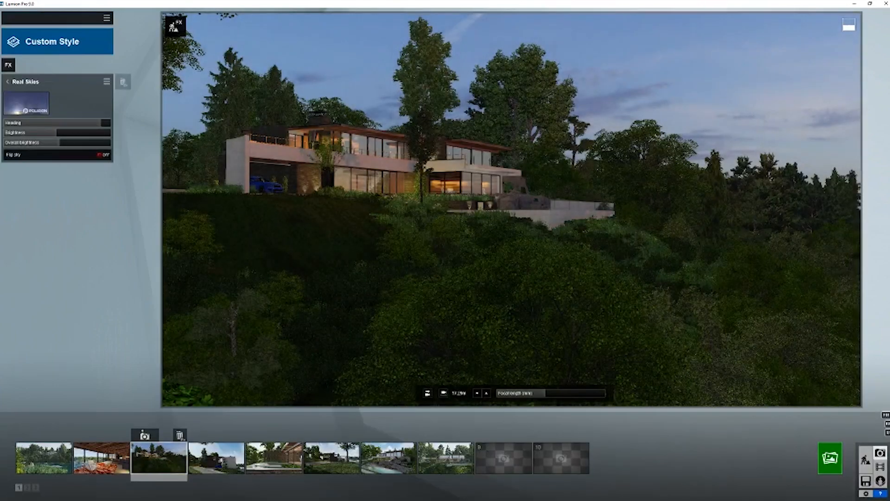
Step: Compare the sunset sky with Flip Sky on and off while facing the sun, and restore the photo's saved camera
right_drag(462, 49, 466, 9)
right_drag(511, 210, 682, 261)
click(103, 154)
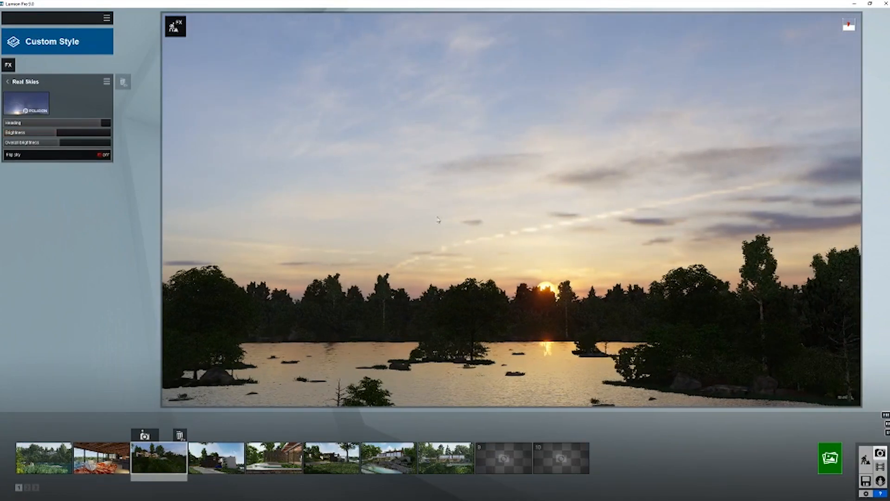
mouse_move(557, 223)
right_down()
mouse_move(512, 209)
mouse_move(557, 228)
right_up()
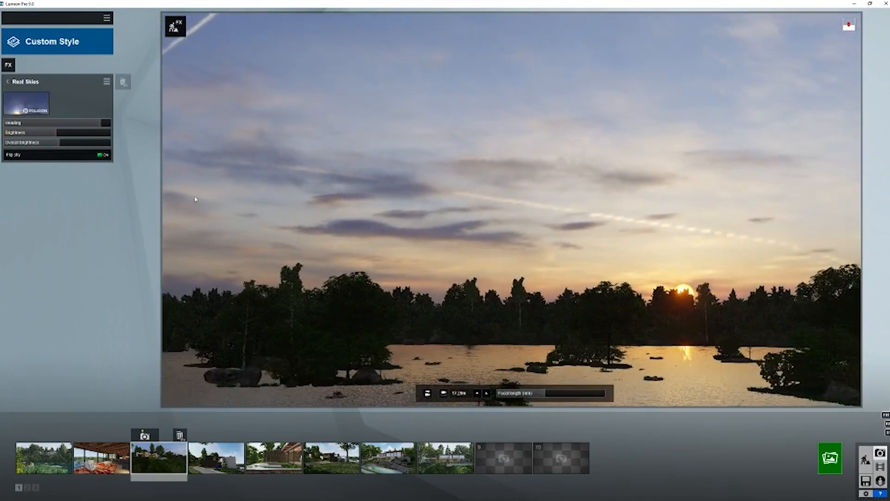
click(104, 155)
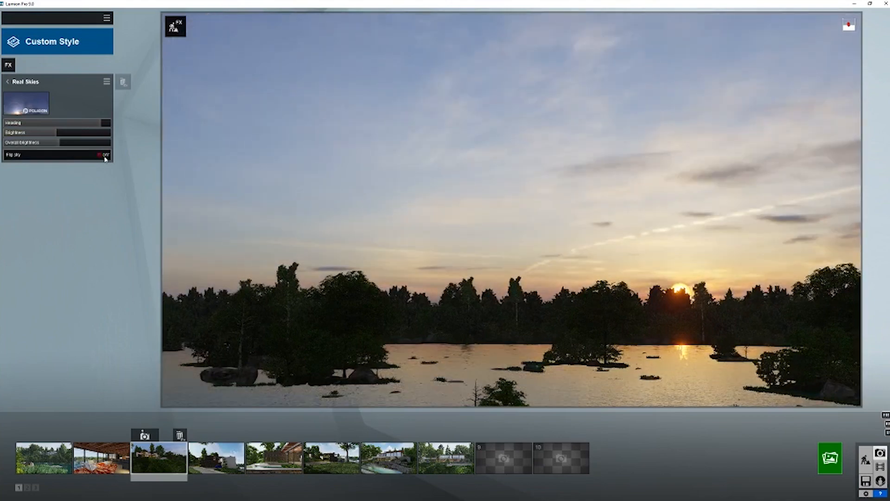
click(104, 156)
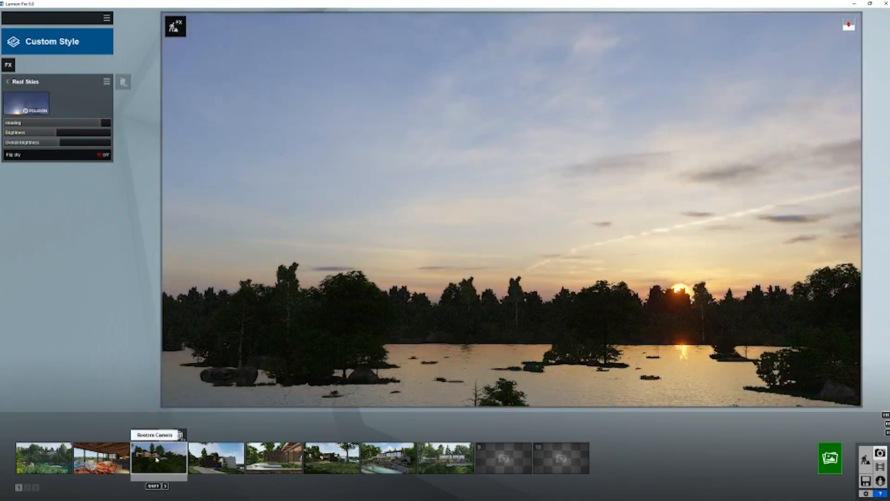
click(157, 445)
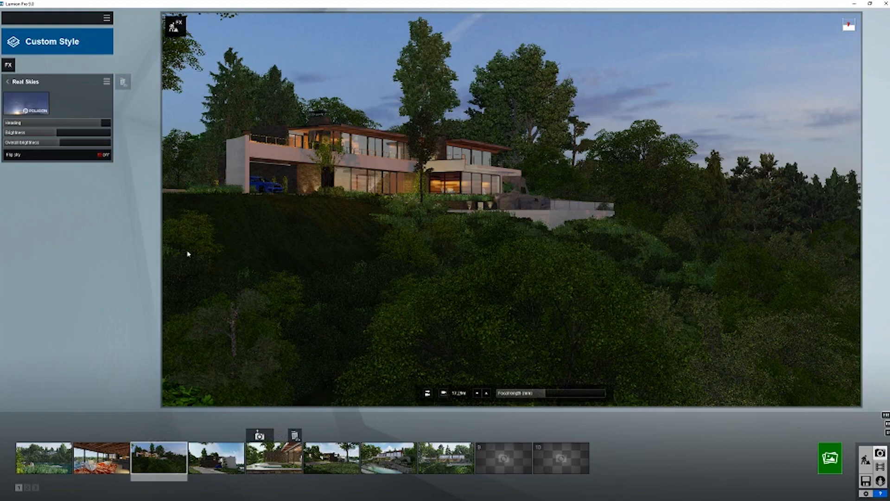
Step: Render the current shot at Desktop 1920x1080 as a JPG named Test, and close the finished render
click(28, 86)
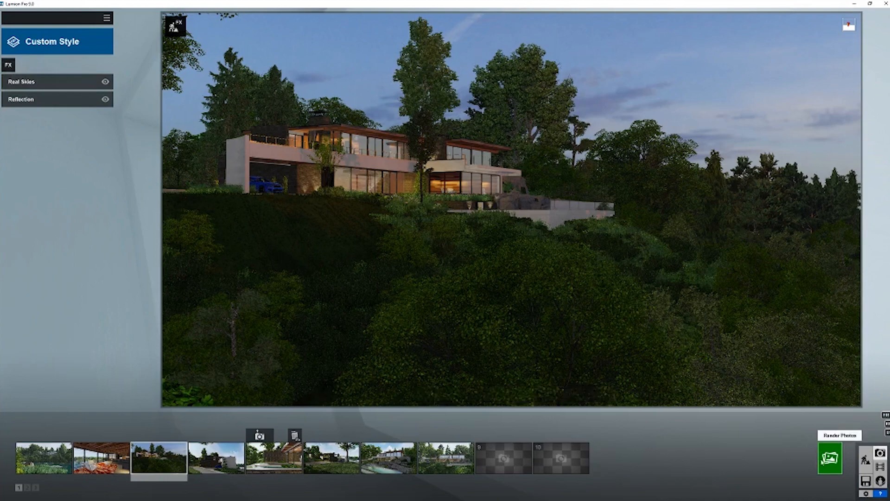
click(830, 457)
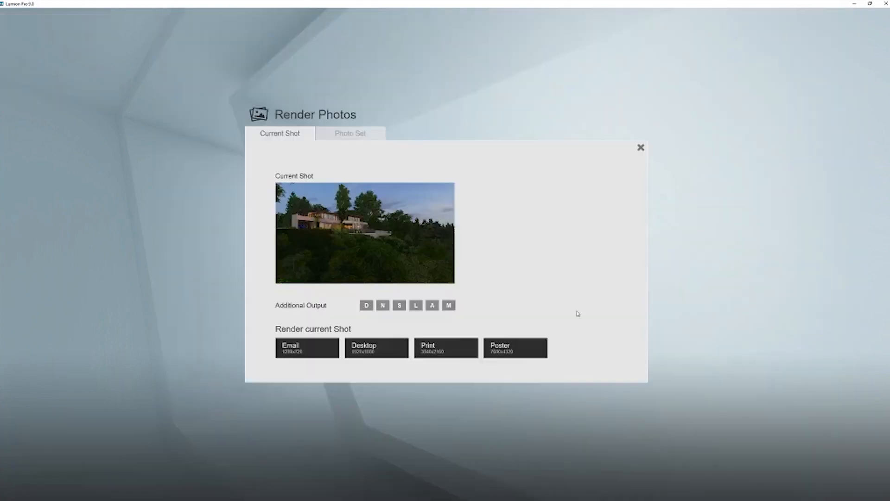
click(393, 351)
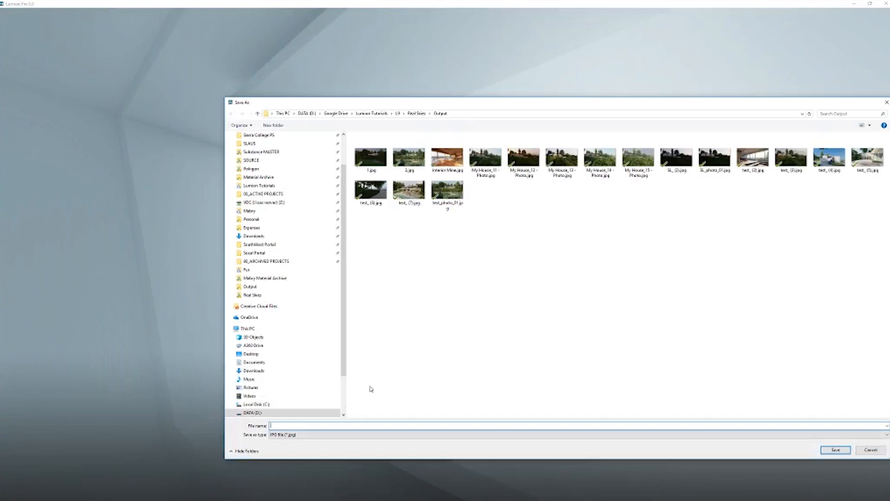
text(test)
key(Return)
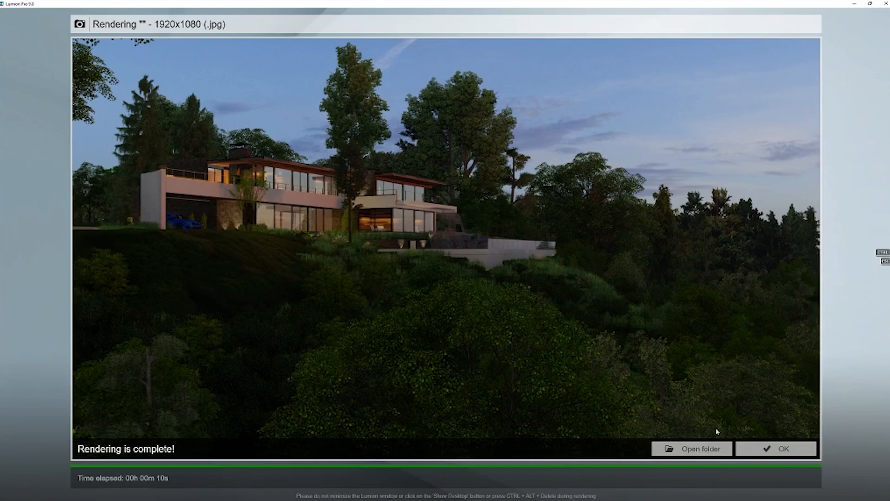
click(810, 452)
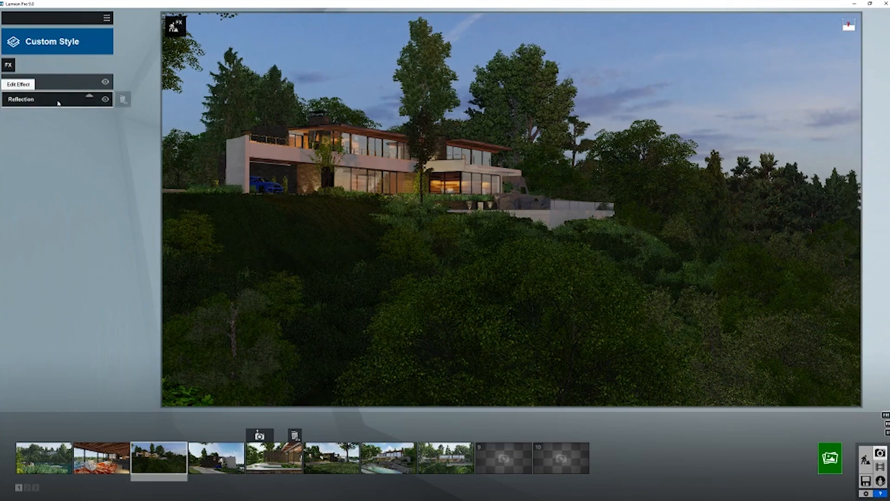
Step: Apply the Realistic style to the photo and replace its sky with the sixth preset of the Morning category
click(79, 47)
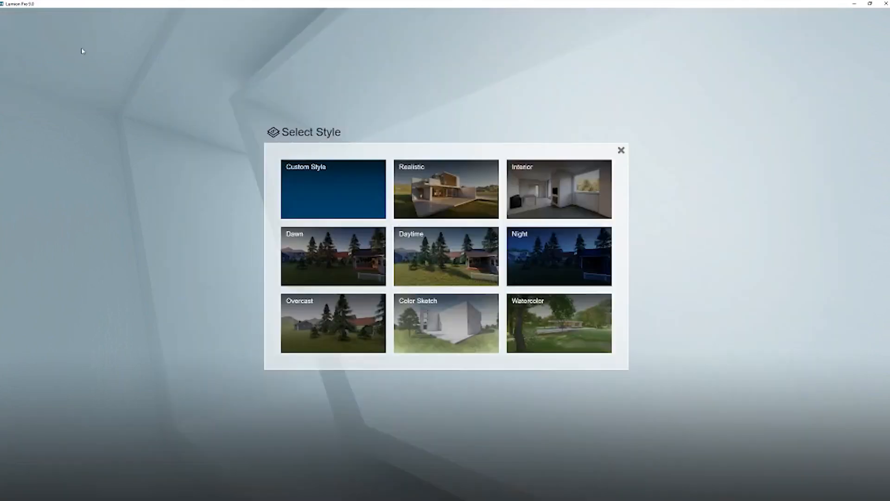
click(445, 199)
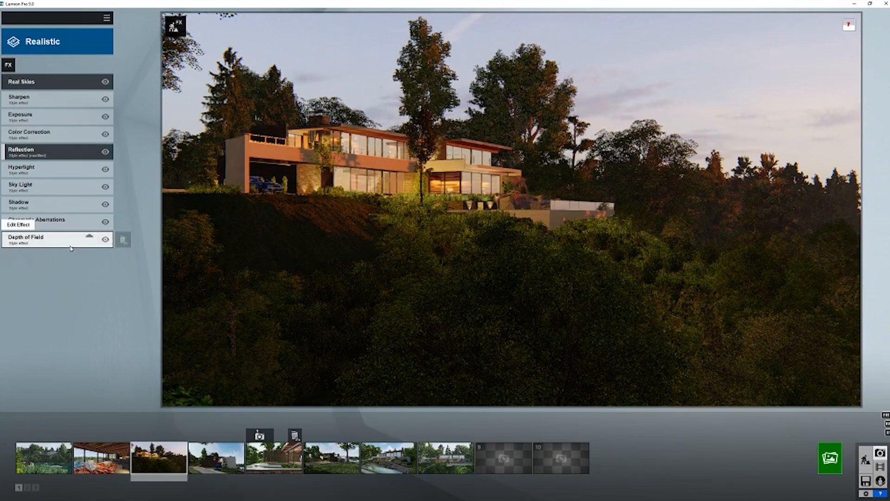
click(35, 87)
click(59, 119)
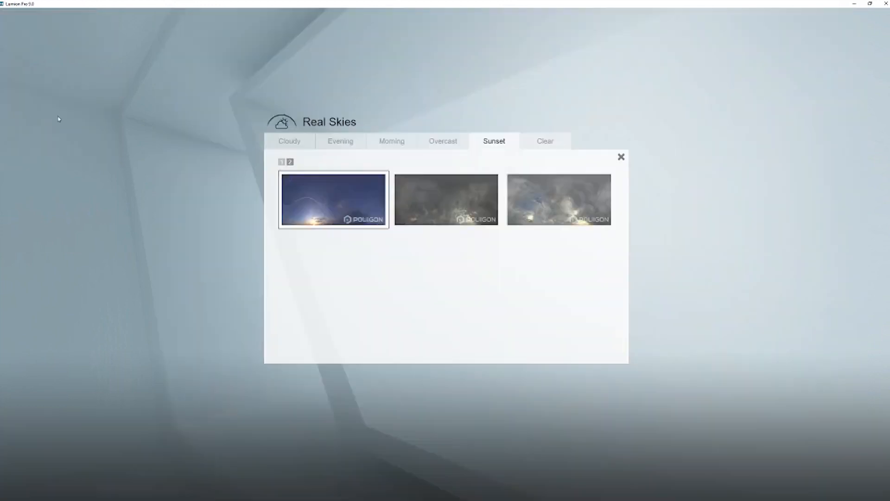
click(392, 141)
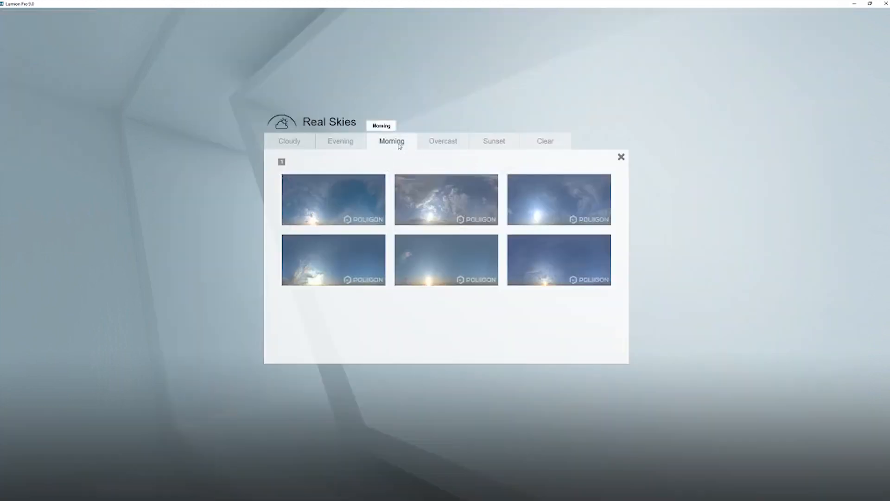
click(513, 269)
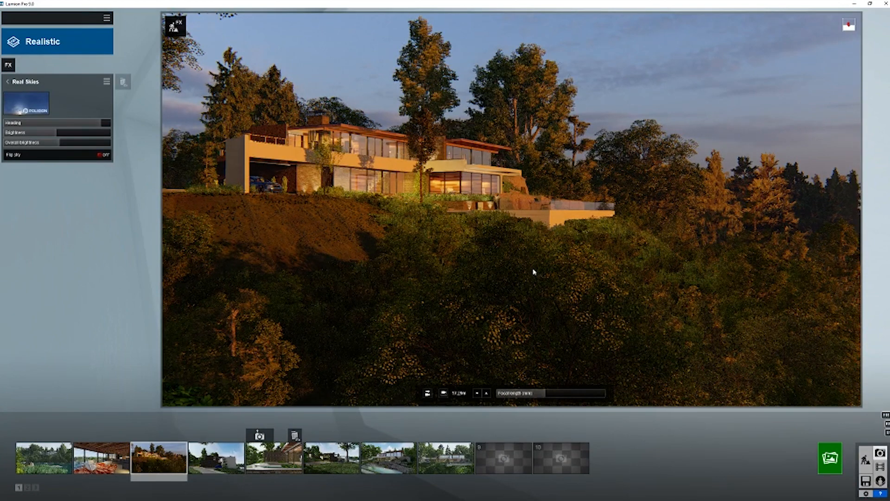
Step: Raise the Sky Light effect's saturation and set its brightness to 1.6
click(23, 82)
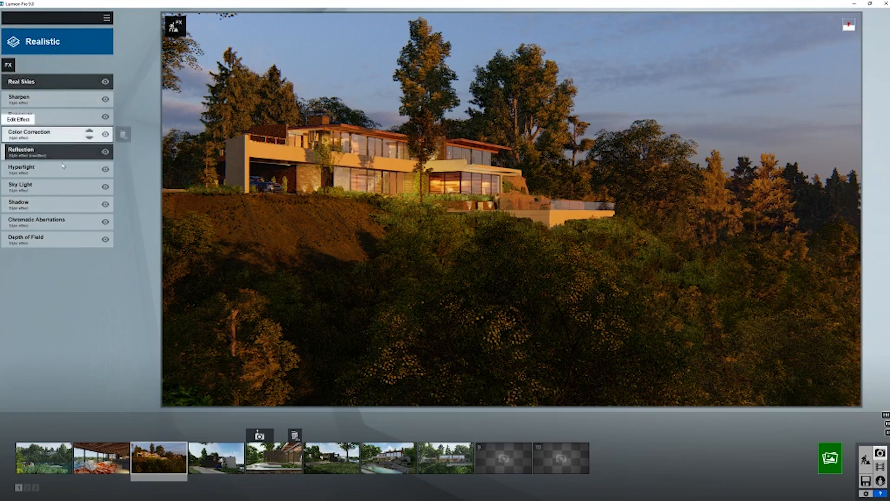
click(54, 193)
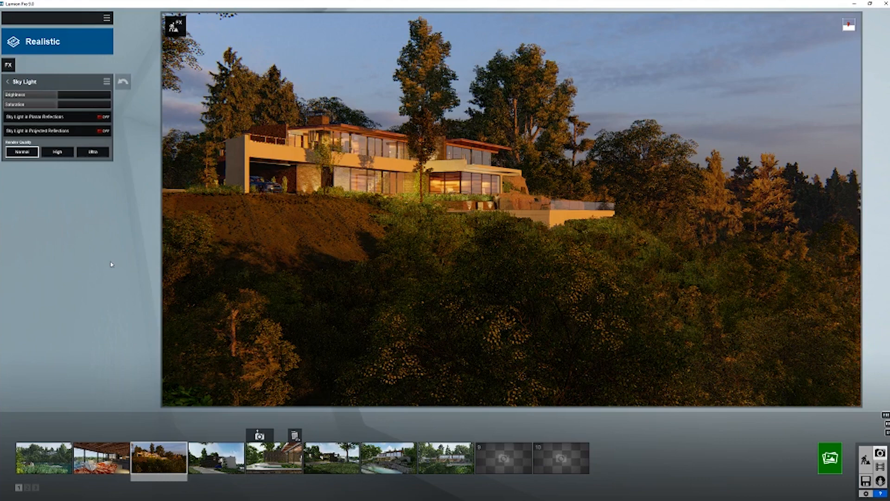
mouse_move(192, 249)
drag(80, 106, 93, 96)
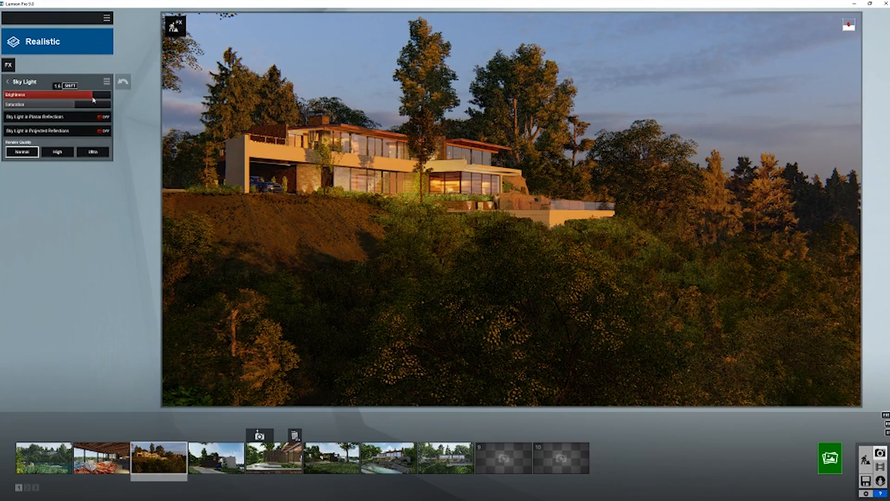
Step: Render the Realistic-style shot at Desktop 1920x1080 as a JPG under a short placeholder name, and close the finished render
click(831, 457)
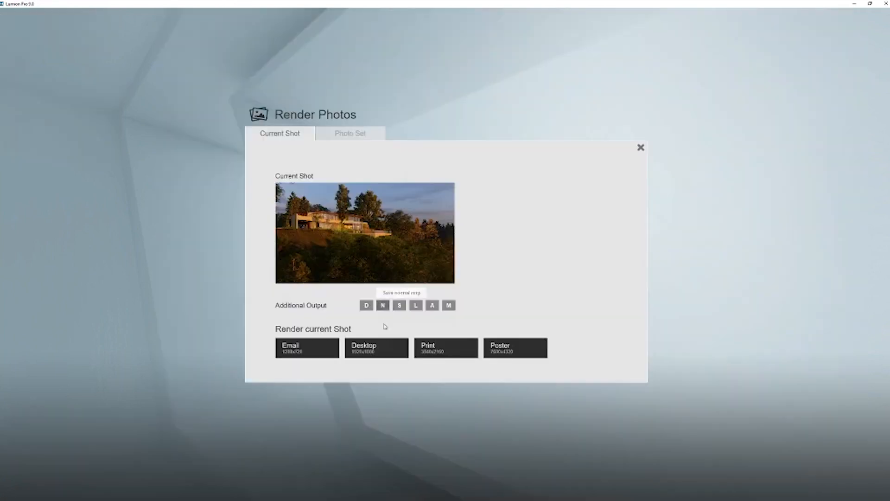
click(383, 348)
text(asdf)
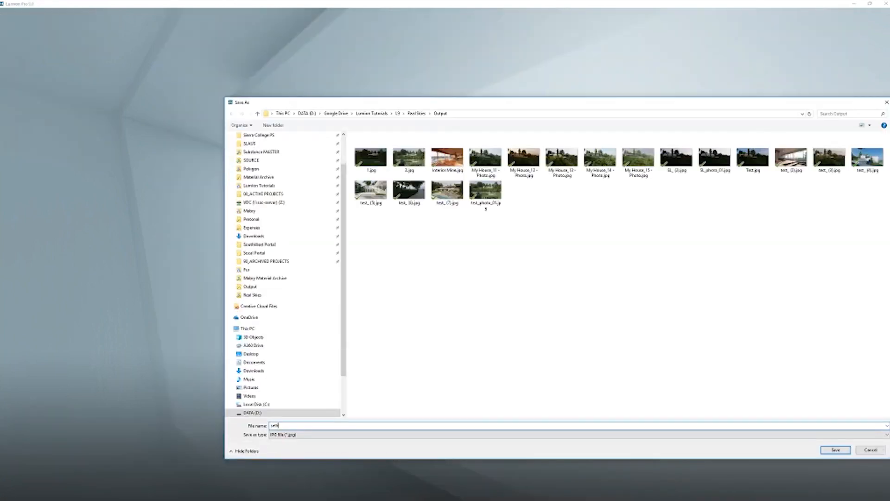
key(Return)
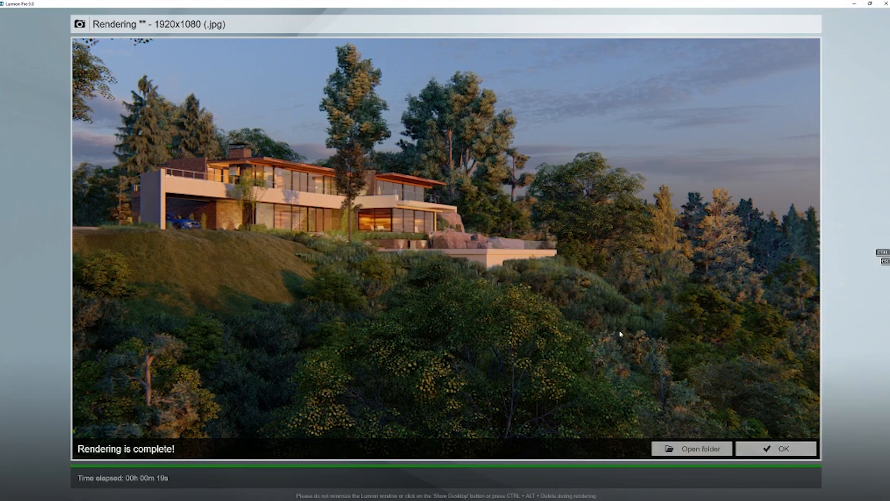
click(780, 449)
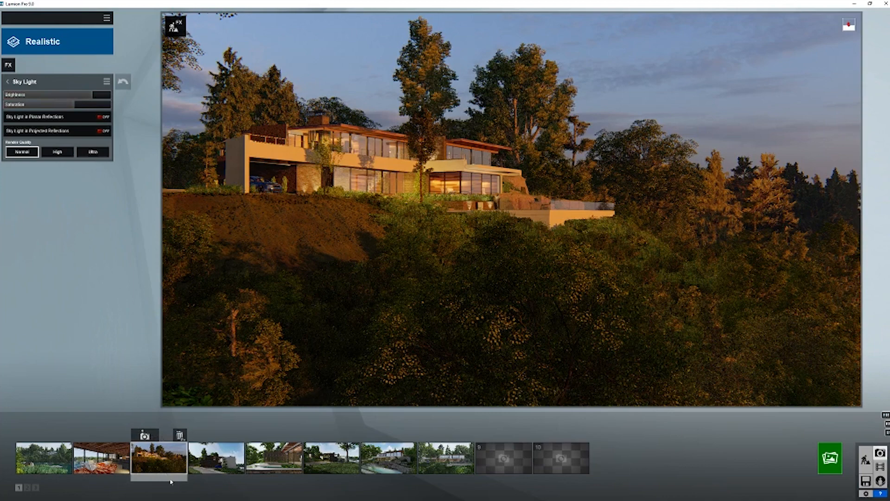
Step: Switch the photo back to Custom Style and delete its Sky Light effect
click(8, 81)
click(47, 41)
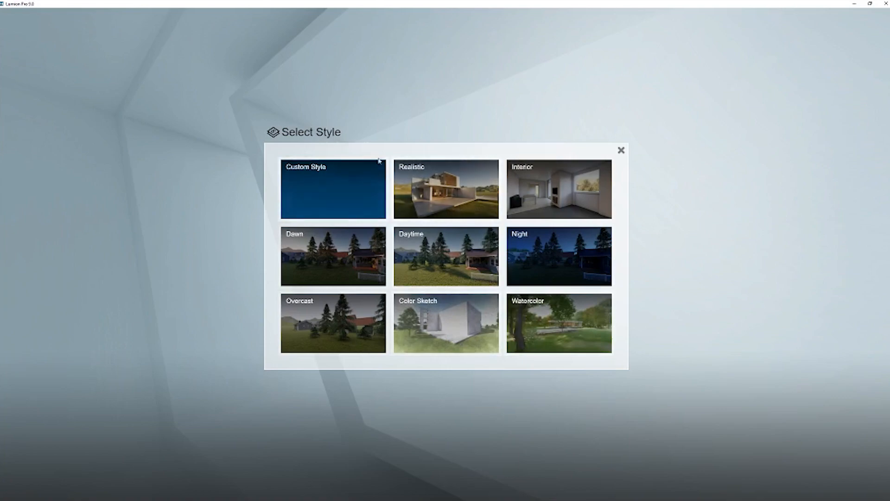
click(289, 186)
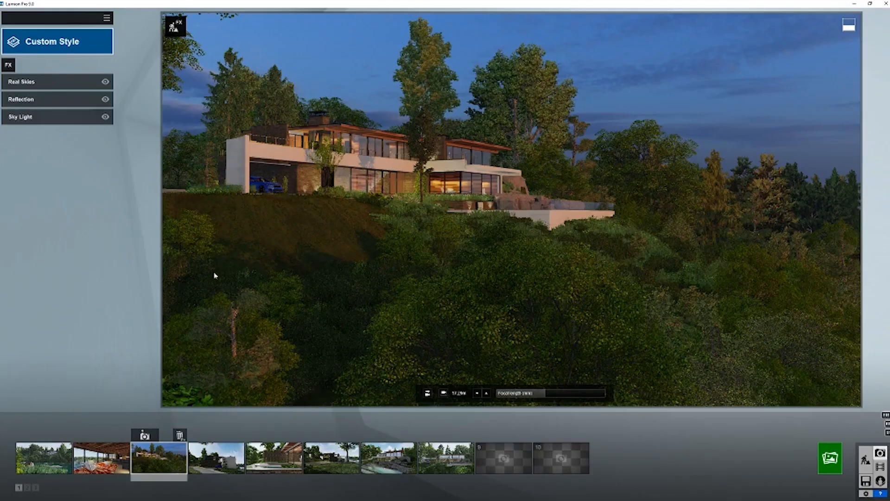
mouse_move(44, 119)
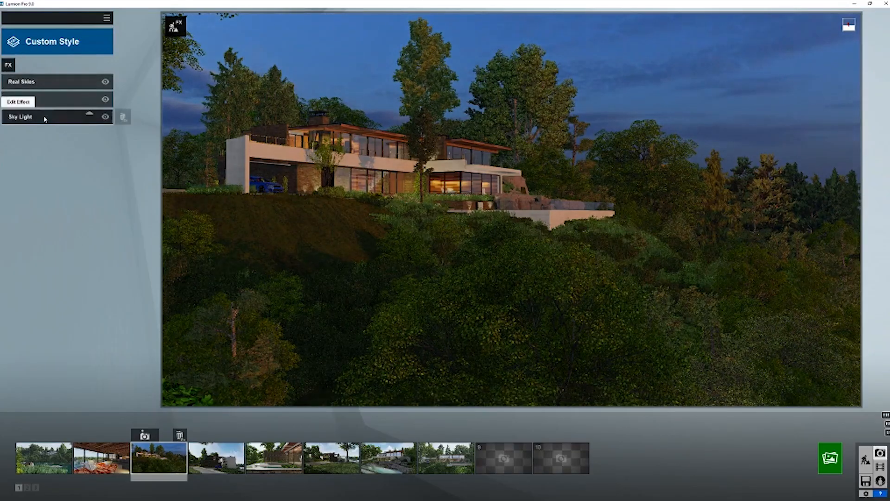
double_click(122, 117)
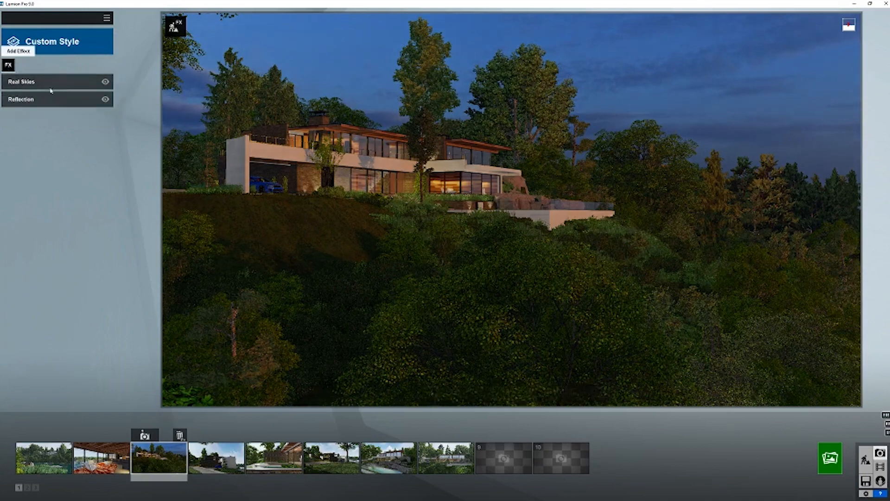
Step: Add a Sky Light 2 effect to the night-time house photo and remove it again
click(7, 65)
click(289, 132)
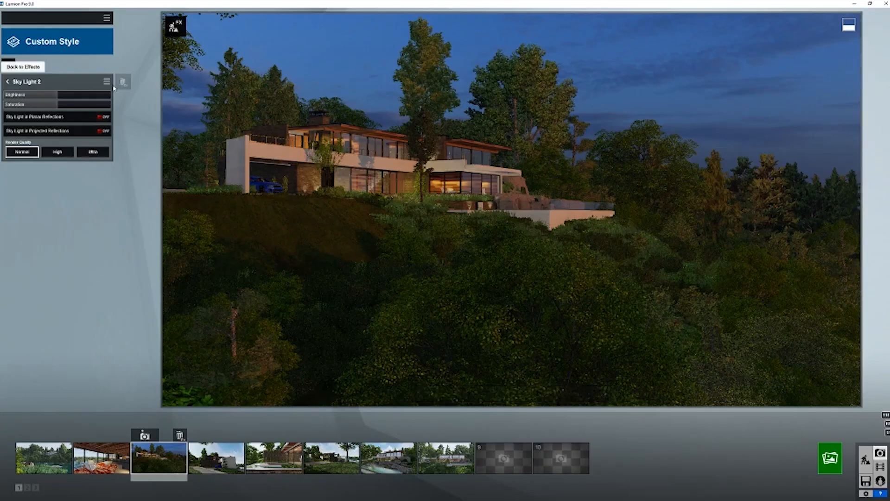
click(122, 82)
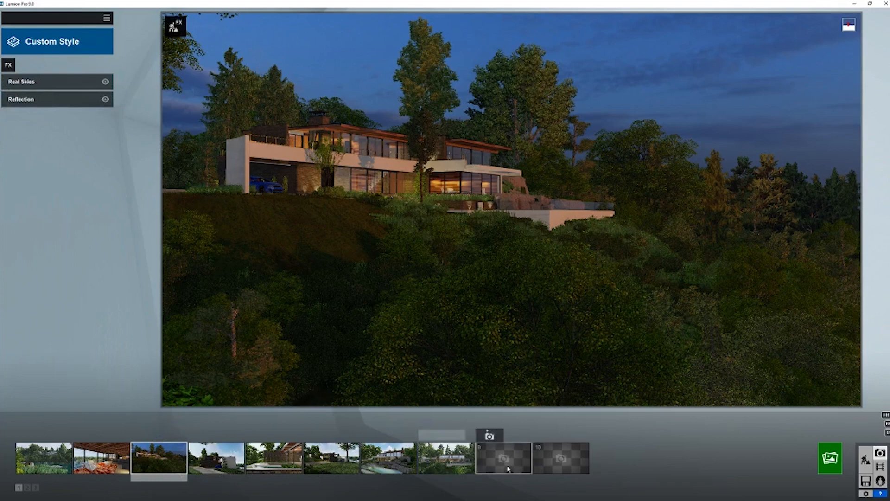
Step: Restore the eighth photo's camera and add a Real Skies weather effect to that photo
click(447, 458)
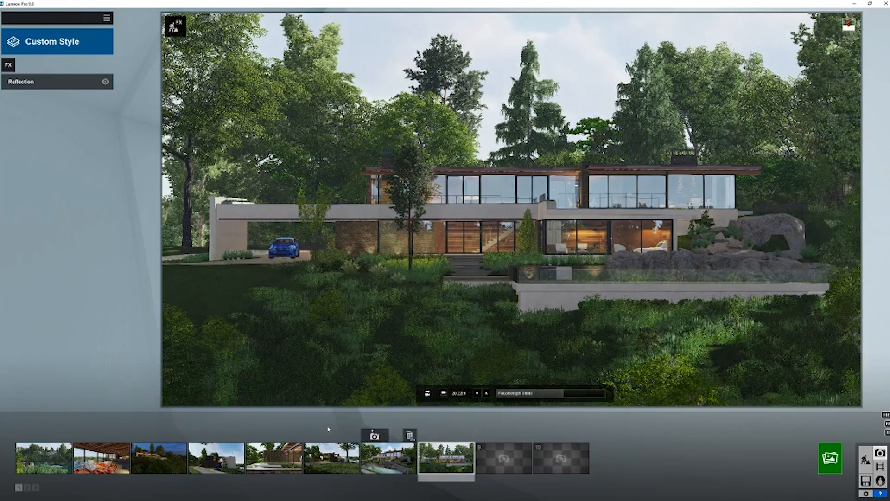
click(13, 69)
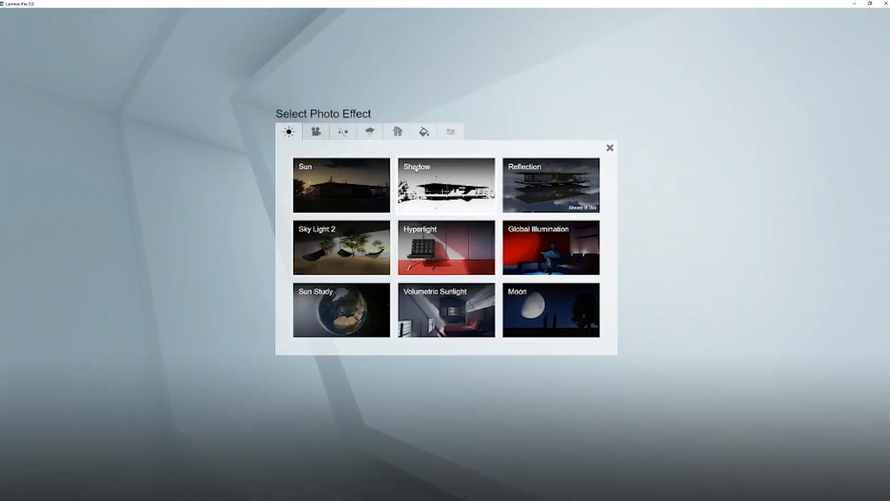
click(315, 132)
click(341, 134)
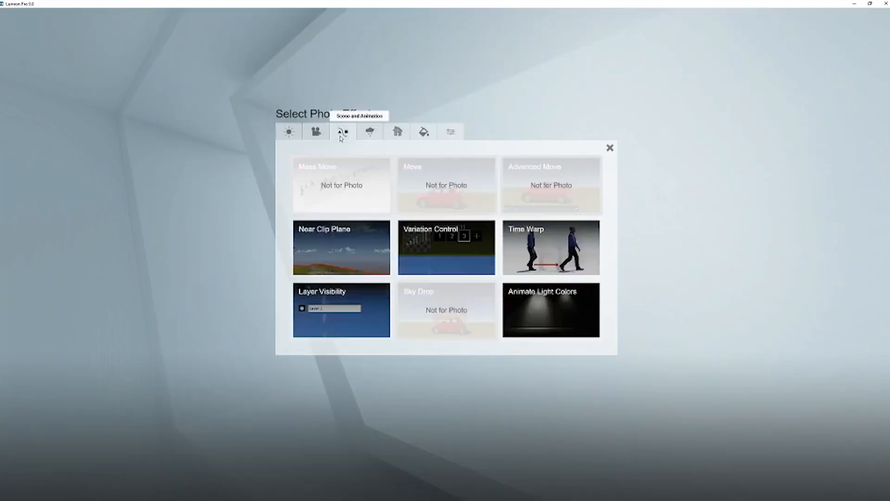
click(371, 134)
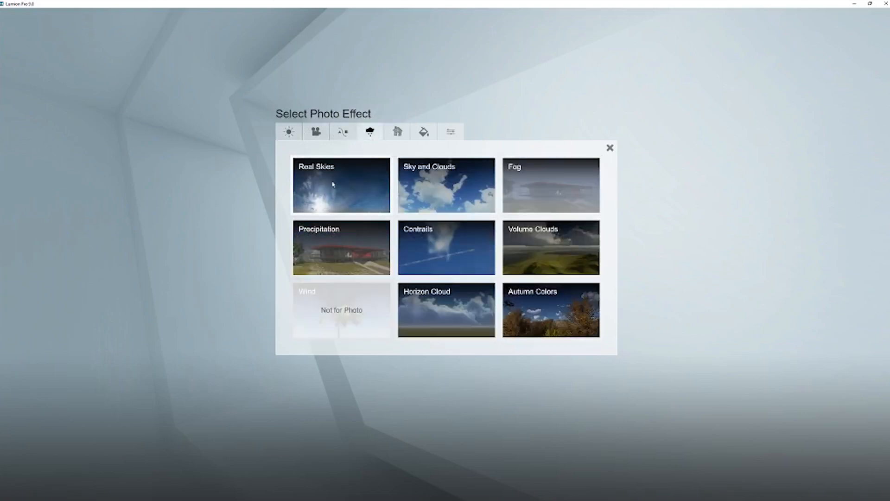
click(333, 185)
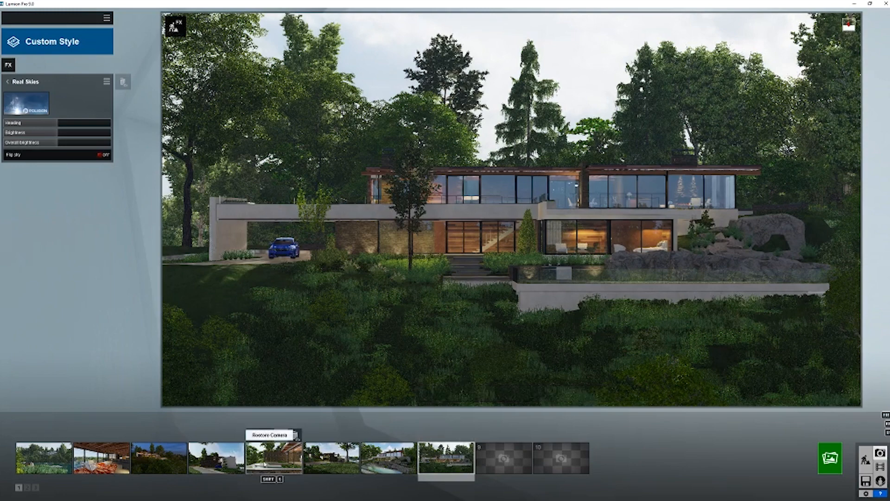
Step: In the fourth photo, aim the camera at more sky, add a Sky and Clouds effect and lower its master cloud amount
click(210, 463)
click(330, 467)
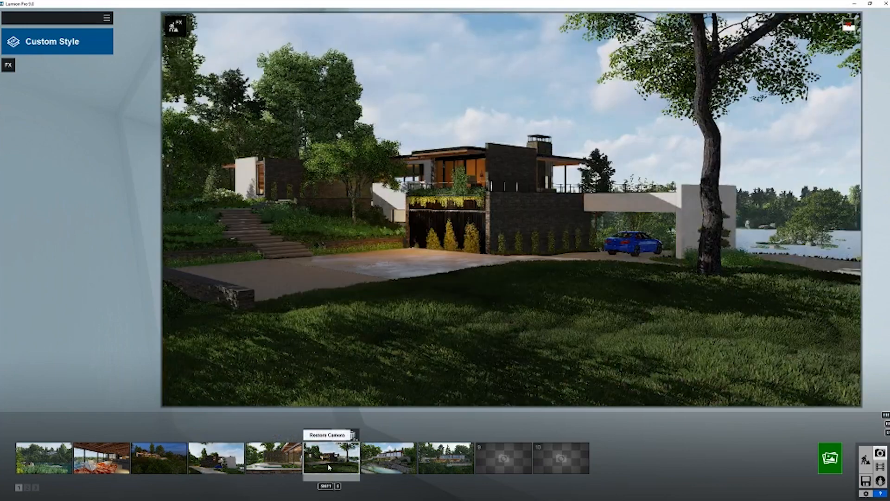
click(214, 460)
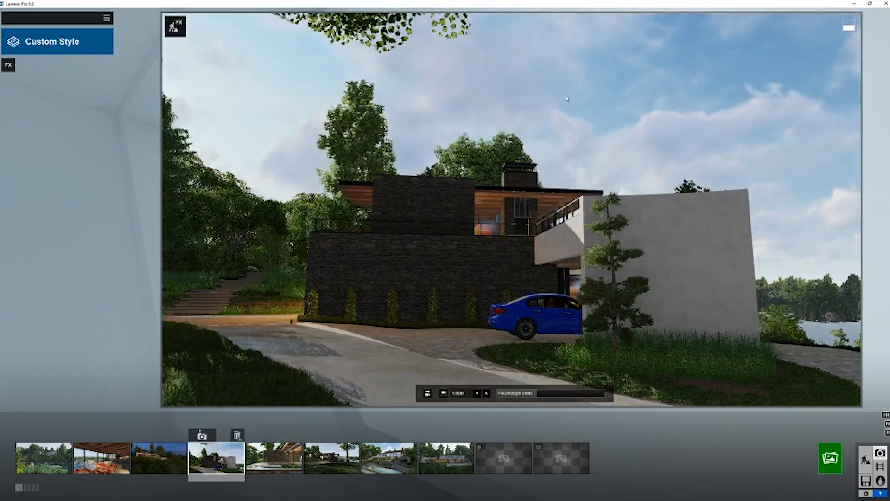
right_drag(567, 99, 608, 83)
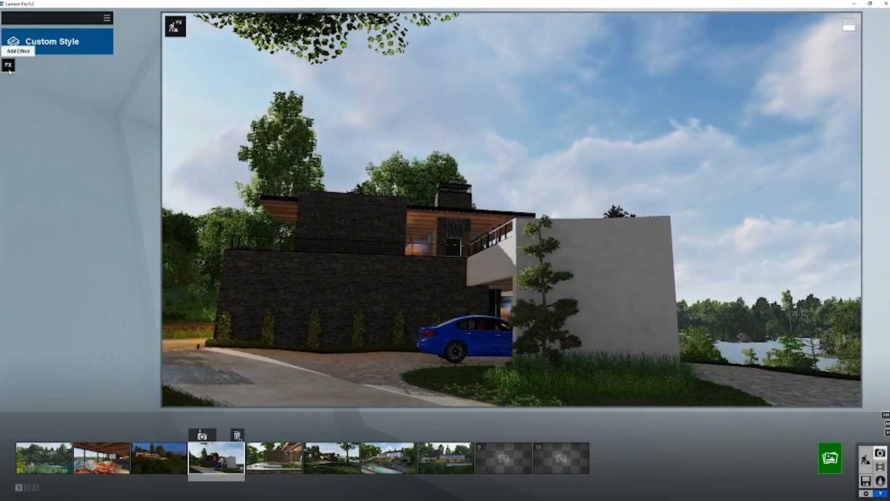
click(7, 69)
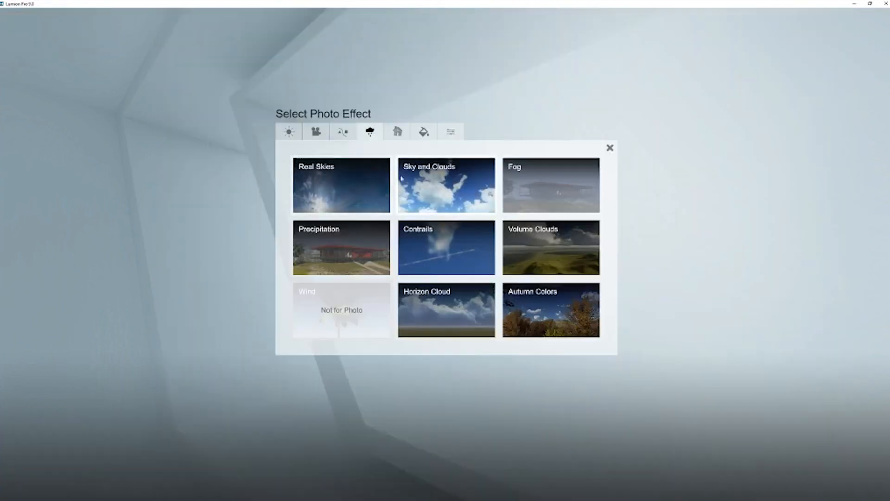
click(447, 185)
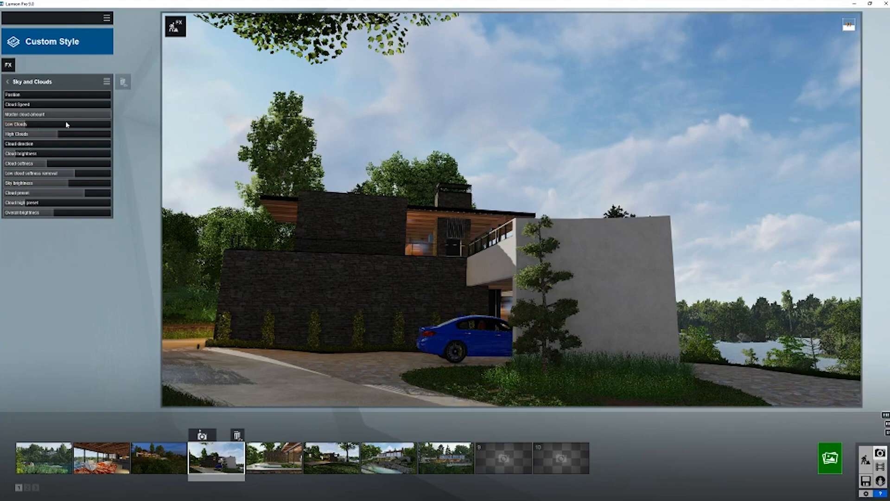
drag(65, 115, 31, 118)
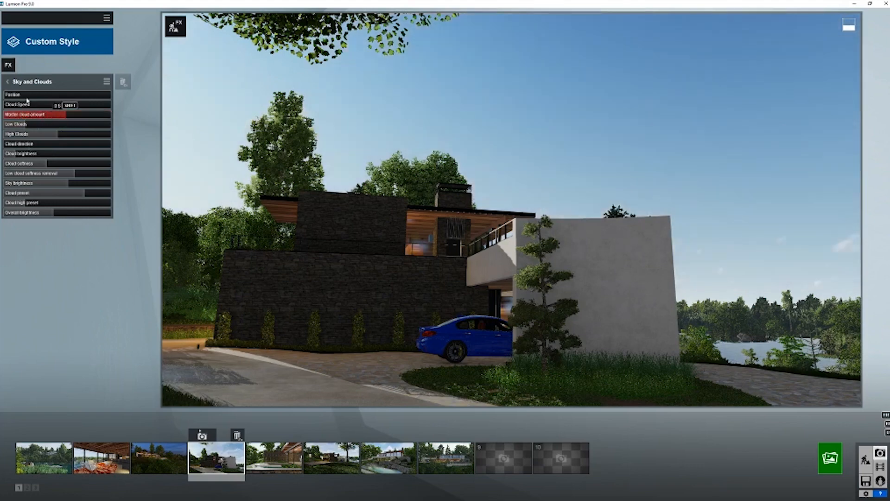
Step: Add a Horizon Cloud effect with an amount of 0.6, check it on the horizon, and delete it
click(8, 65)
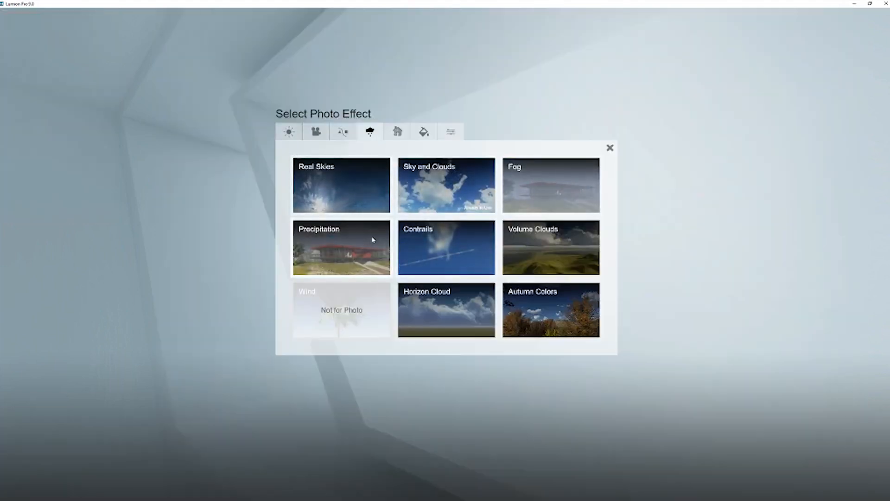
click(452, 311)
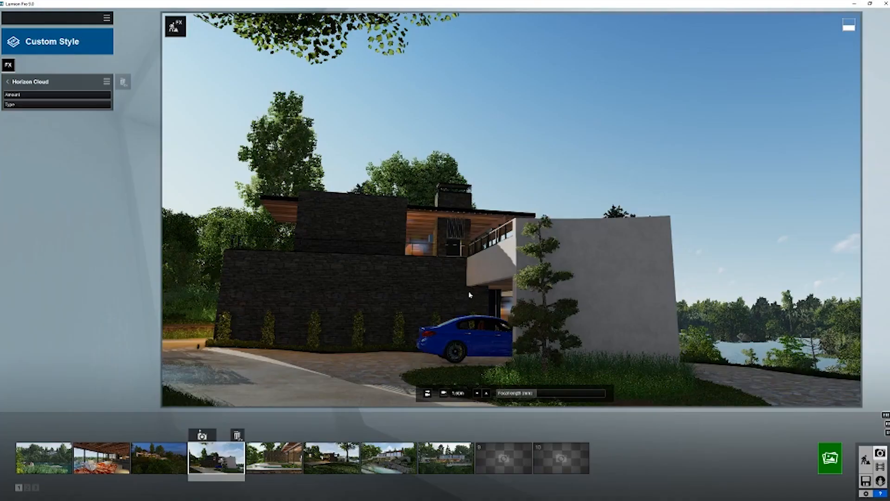
right_drag(452, 312, 492, 323)
drag(56, 96, 79, 107)
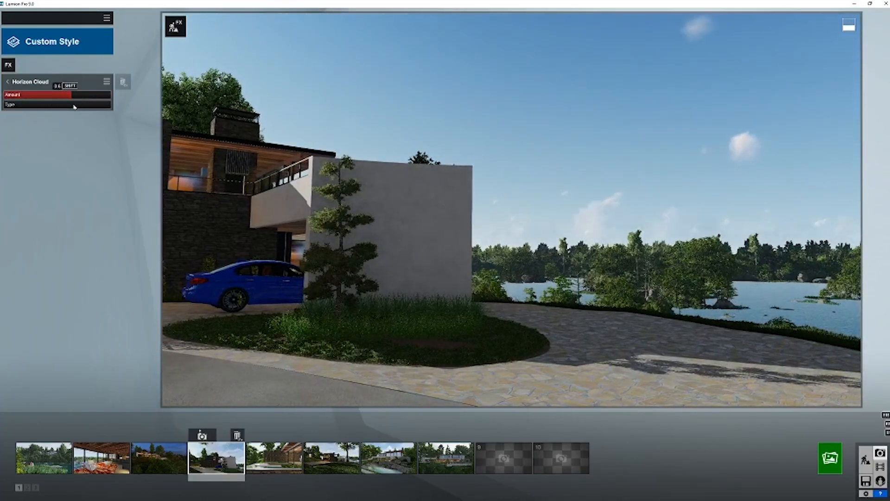
click(122, 82)
Step: Add a Contrails effect, raise its number of planes, and remove the effect after viewing the trails
click(8, 64)
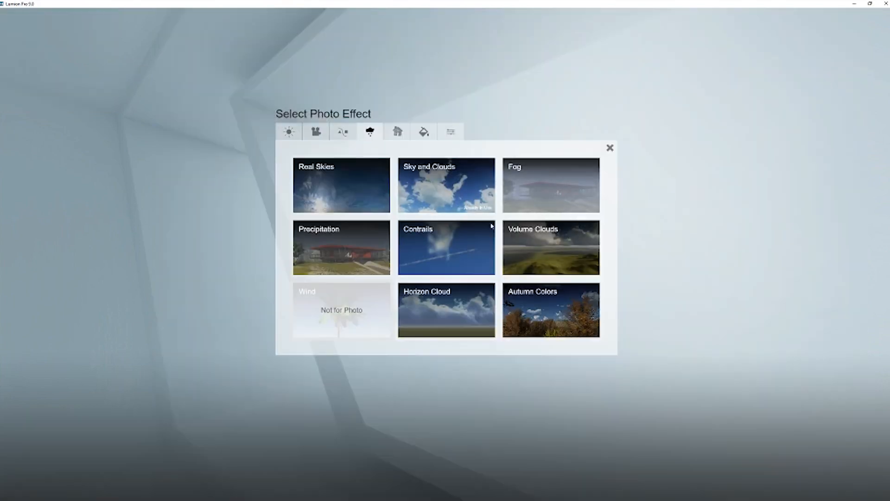
click(492, 226)
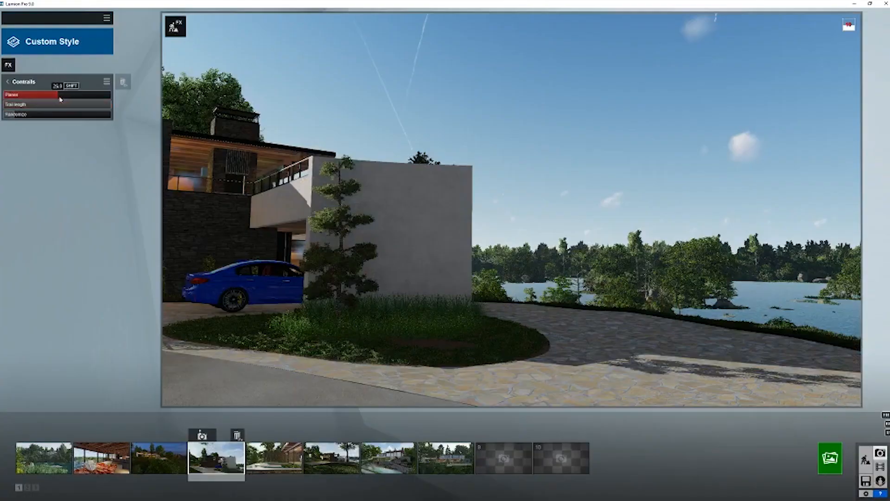
drag(95, 103, 82, 103)
right_drag(455, 182, 784, 259)
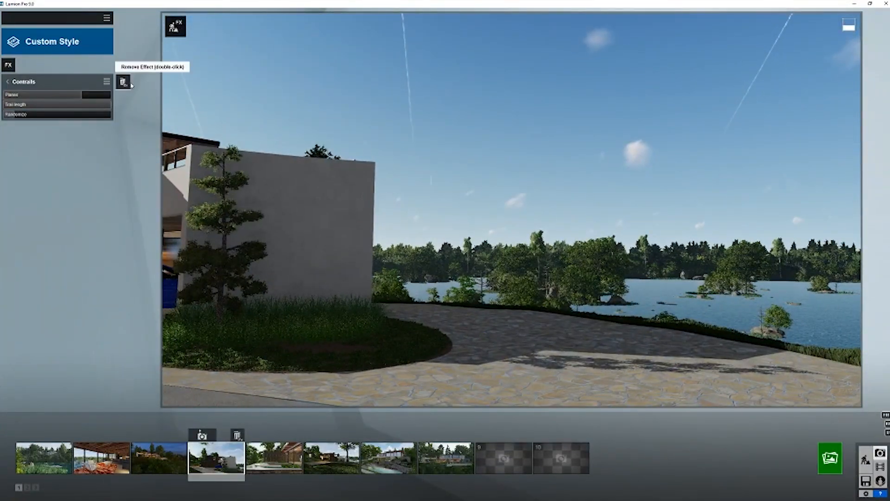
double_click(124, 83)
Step: Add a Real Skies effect to the fourth photo and return to its effect list
click(8, 65)
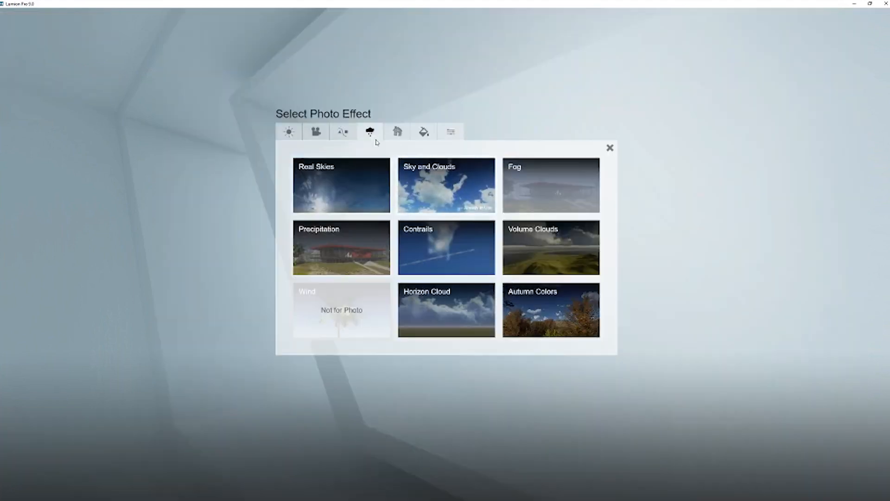
click(332, 182)
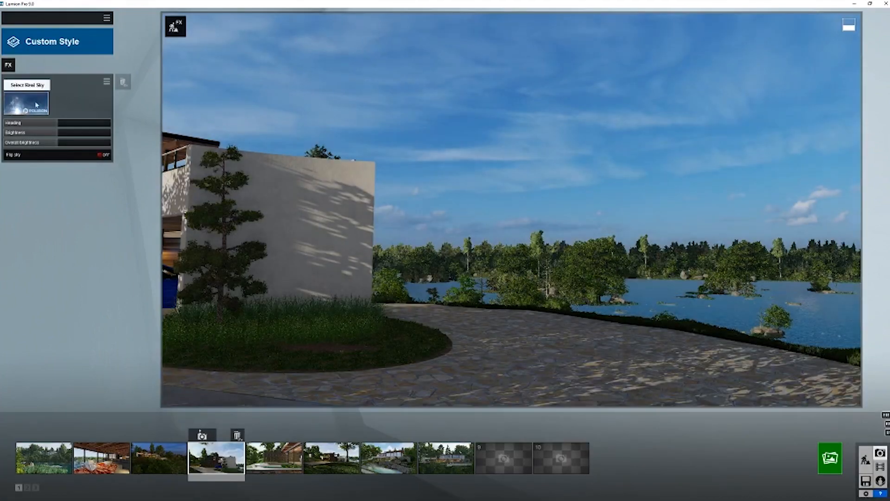
click(8, 82)
mouse_move(105, 101)
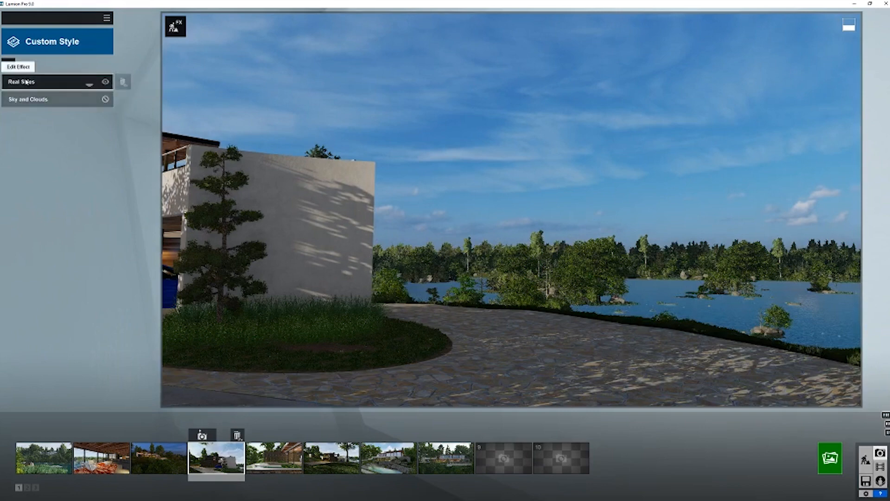
Step: Add a Contrails effect alongside Real Skies and look around the sky for its trails
click(8, 64)
click(466, 240)
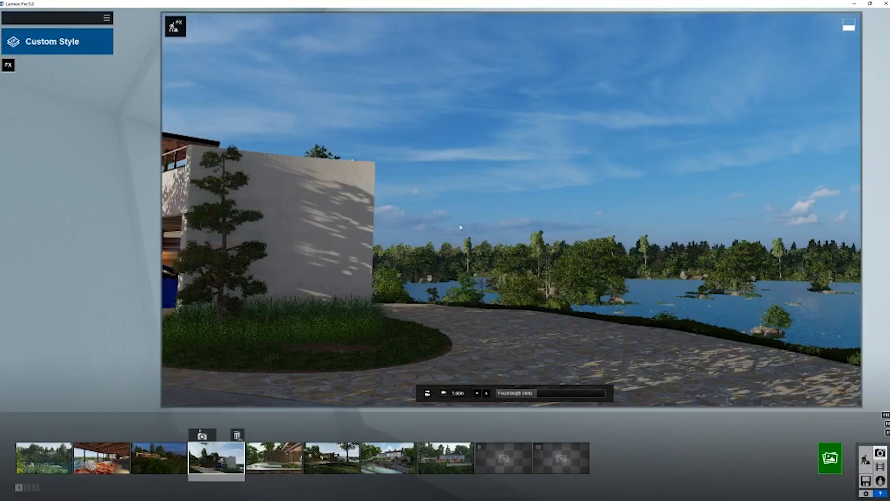
right_drag(512, 210, 575, 197)
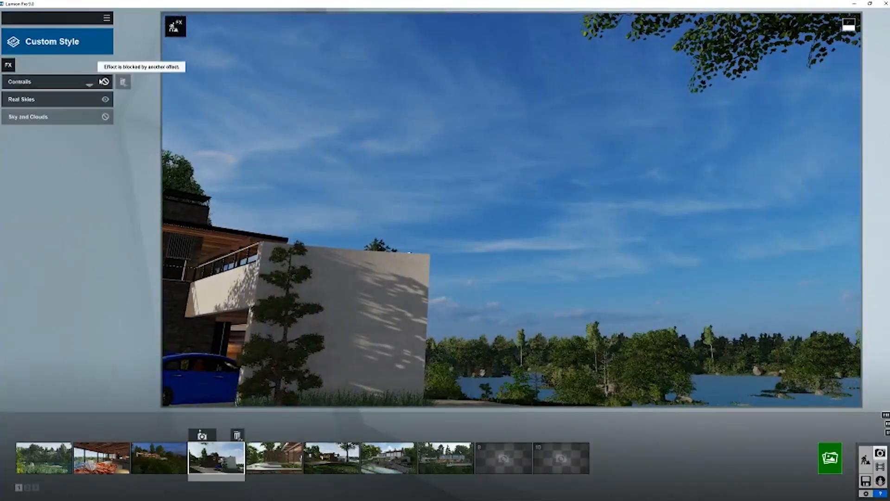
right_drag(388, 130, 469, 169)
right_drag(512, 209, 696, 188)
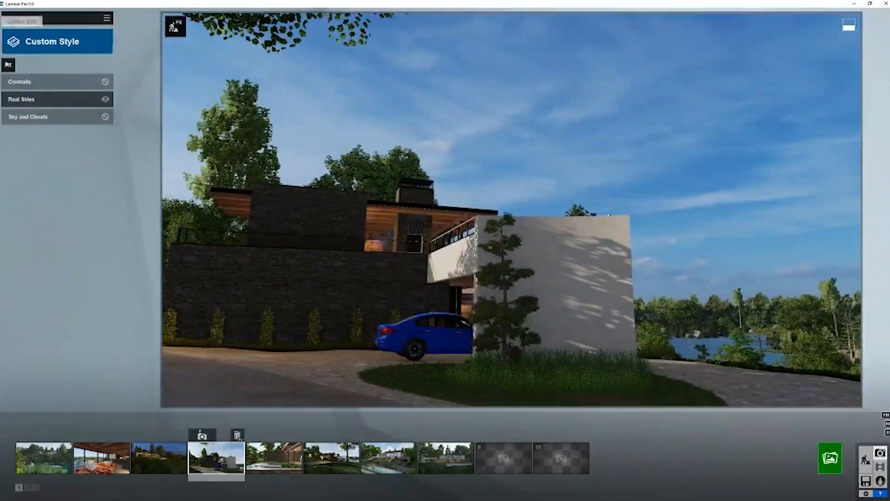
Step: Add Horizon Cloud and Sun Study effects to the photo that already uses Real Skies
click(6, 66)
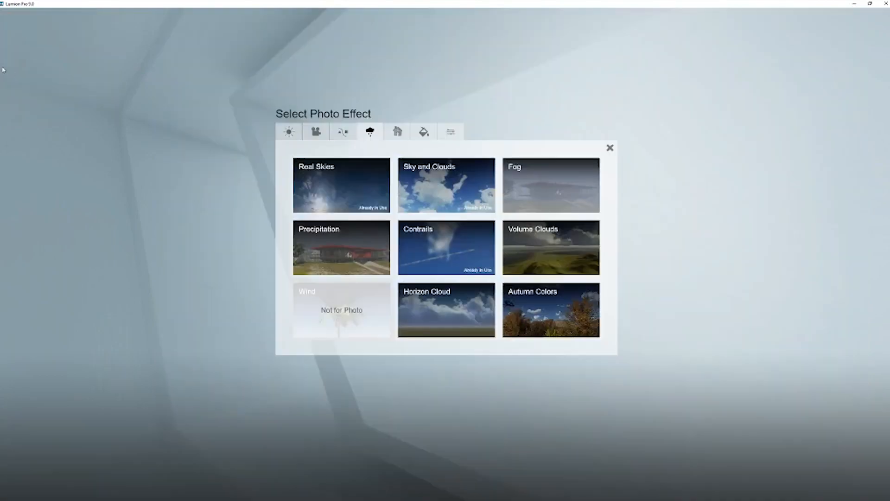
click(459, 307)
click(9, 62)
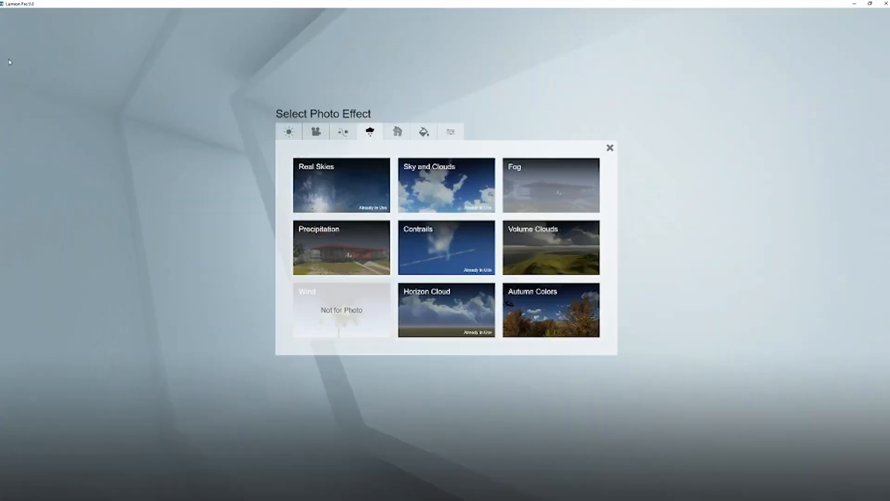
click(289, 131)
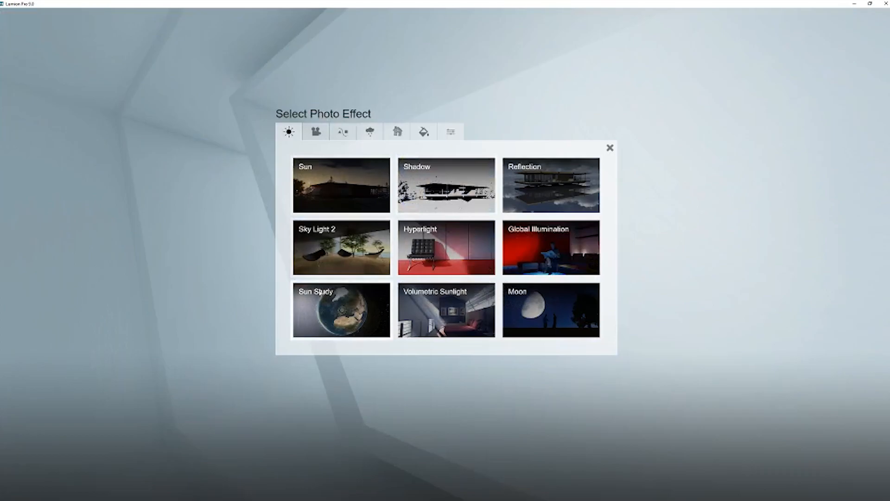
click(320, 292)
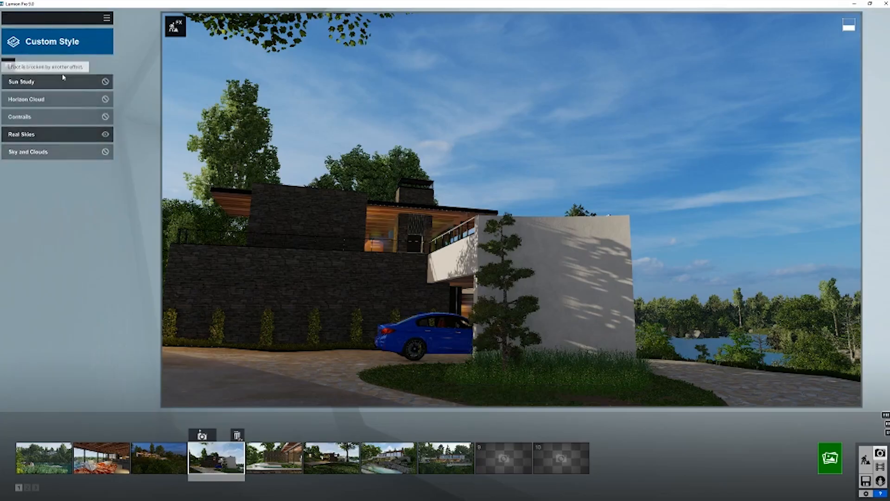
right_drag(191, 94, 287, 100)
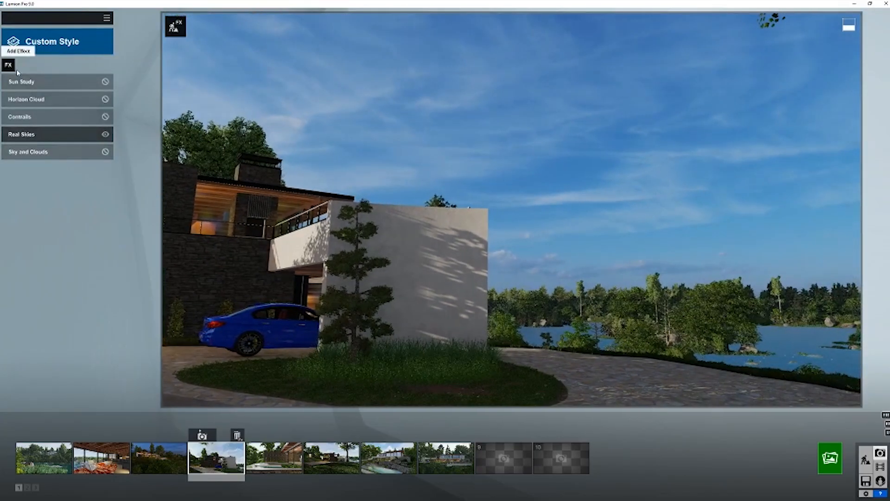
Step: Add a Volume Clouds effect, turn the camera toward the lake, and disable the Real Skies effect
click(12, 67)
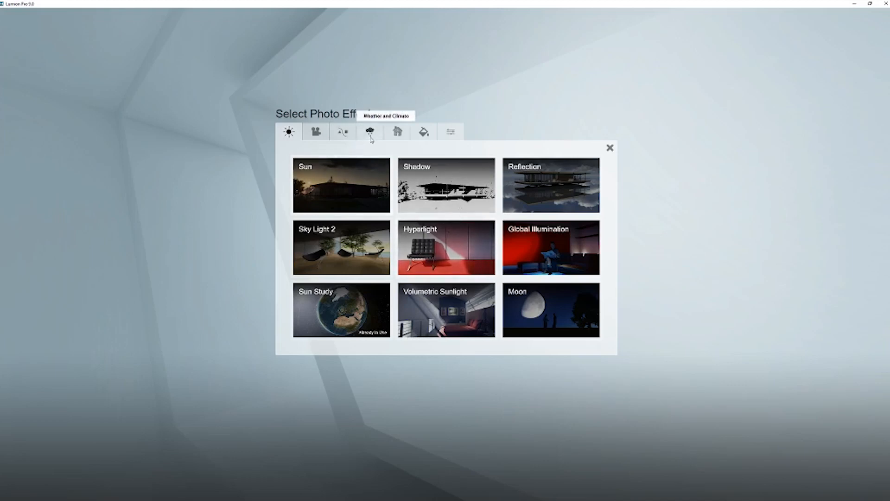
click(370, 132)
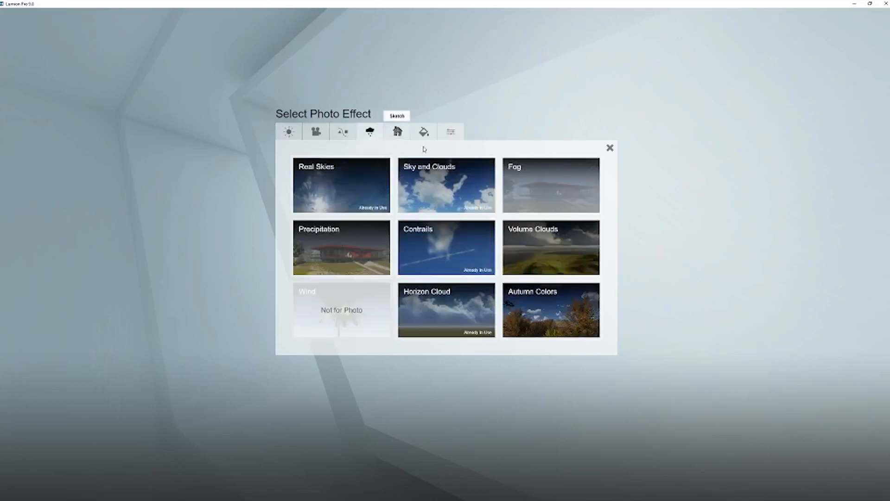
click(551, 249)
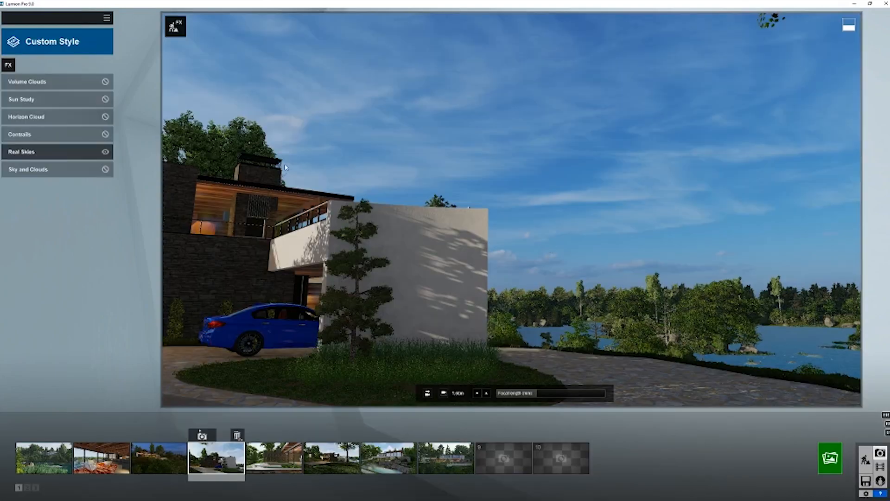
right_drag(551, 249, 659, 290)
right_drag(255, 184, 288, 167)
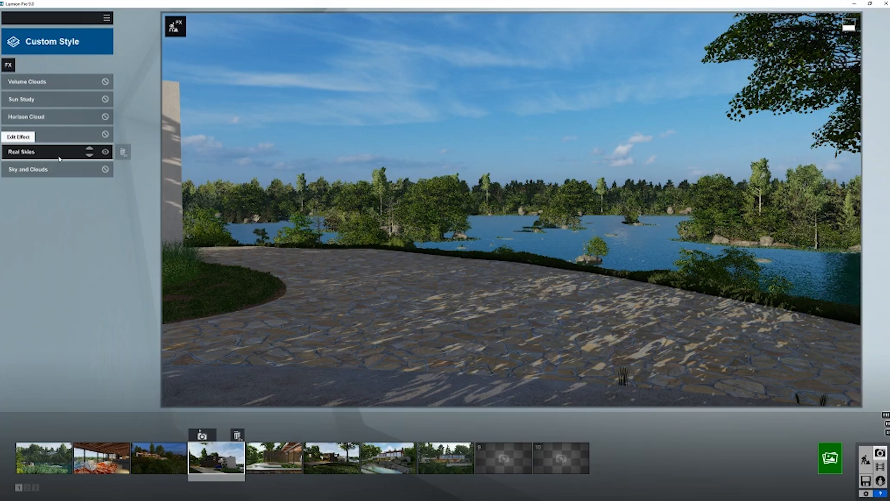
click(105, 152)
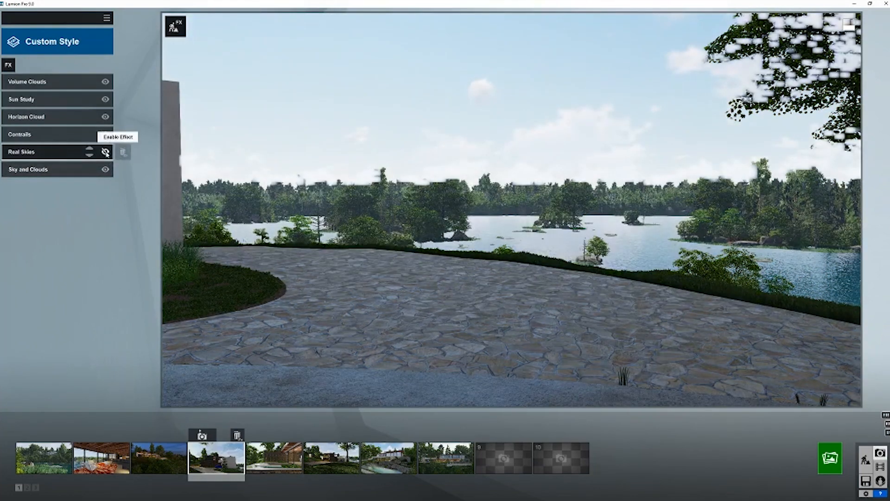
Step: Re-enable Real Skies and remove the Sky and Clouds, Contrails, Horizon Cloud, Sun Study and Volume Clouds effects from the photo
right_drag(259, 185, 272, 150)
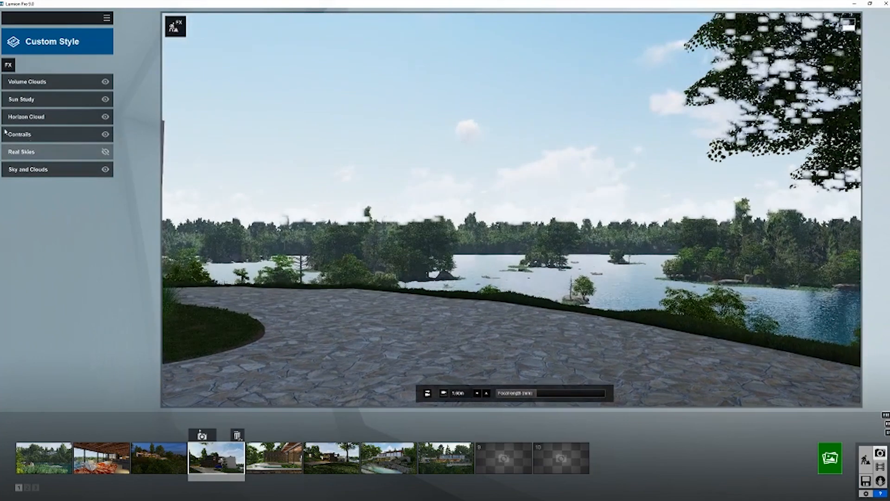
click(106, 153)
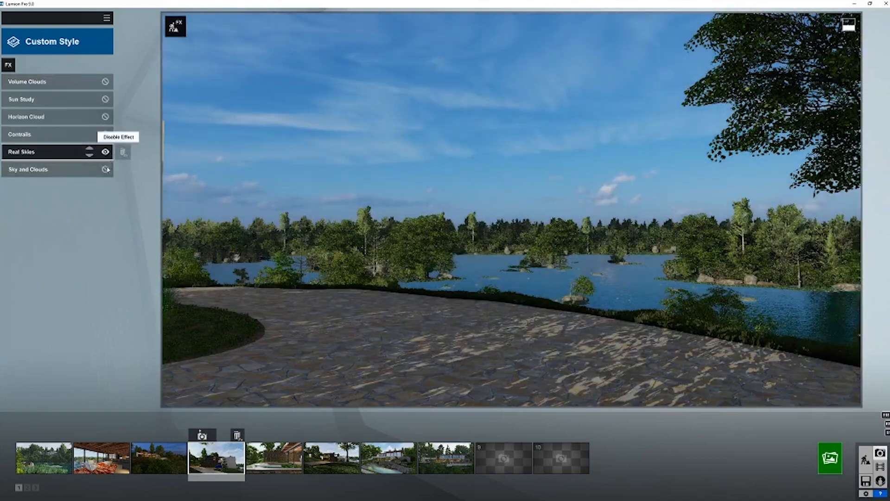
double_click(122, 171)
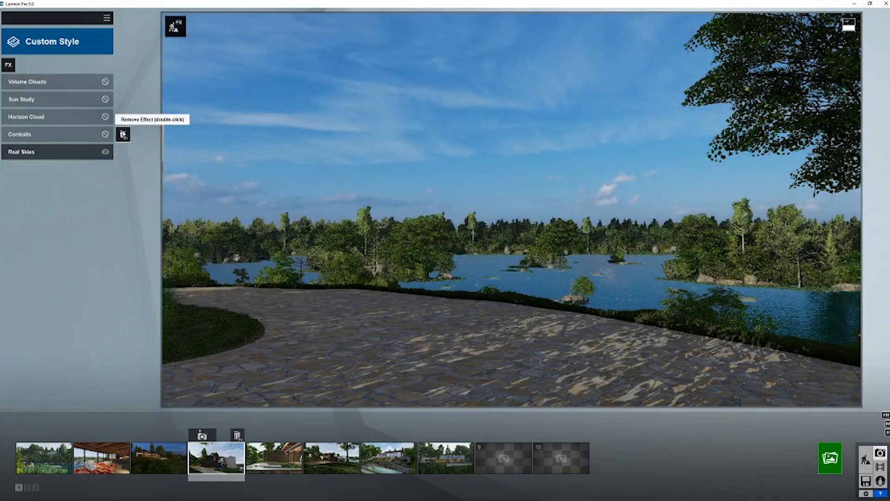
double_click(122, 134)
double_click(122, 117)
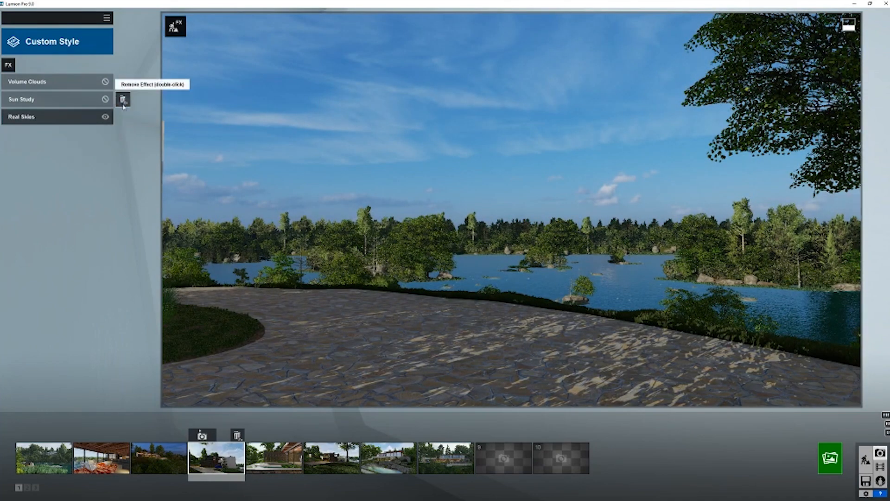
double_click(123, 100)
double_click(123, 82)
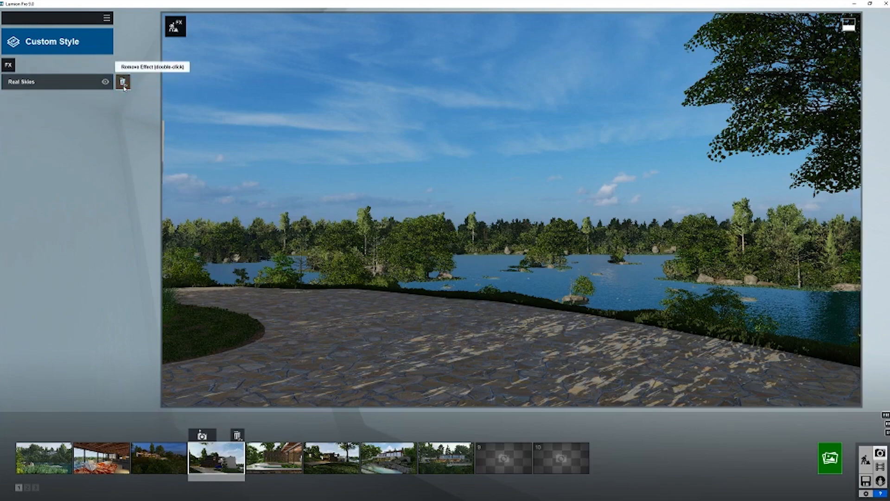
Step: Turn the camera back toward the house and add a Sun effect above Real Skies, then return to the effect list
right_drag(511, 210, 387, 209)
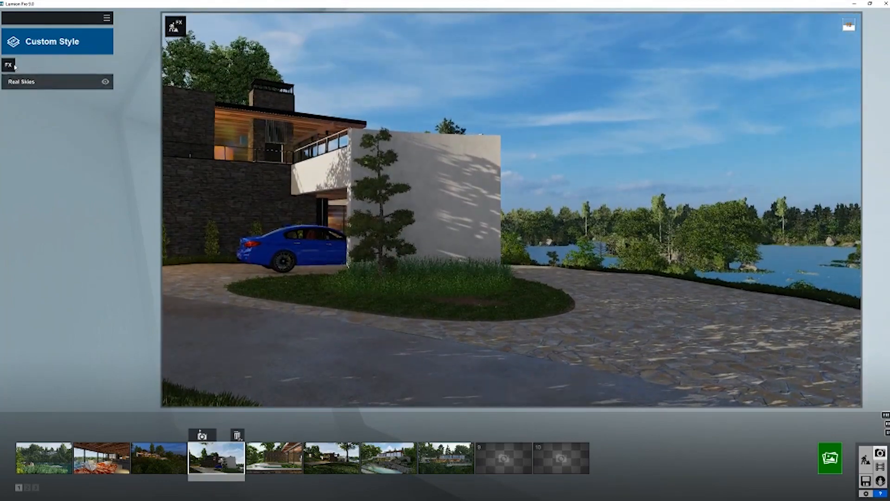
click(9, 66)
click(289, 132)
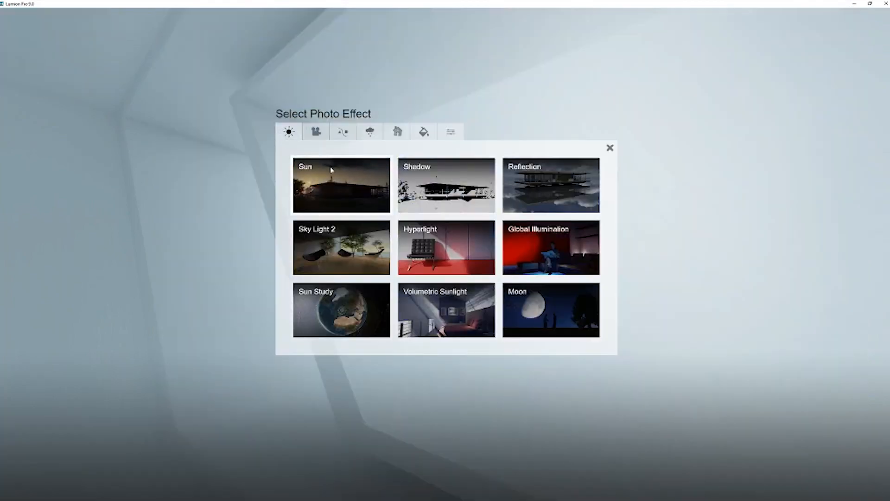
click(331, 170)
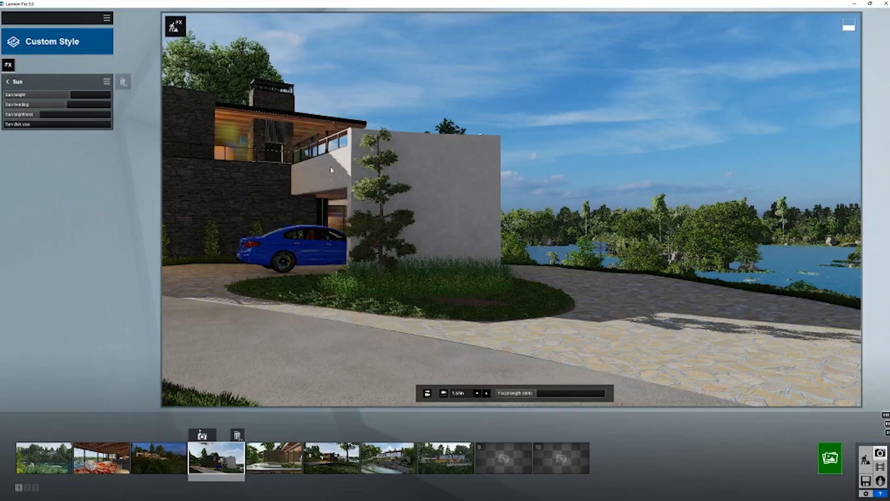
click(19, 83)
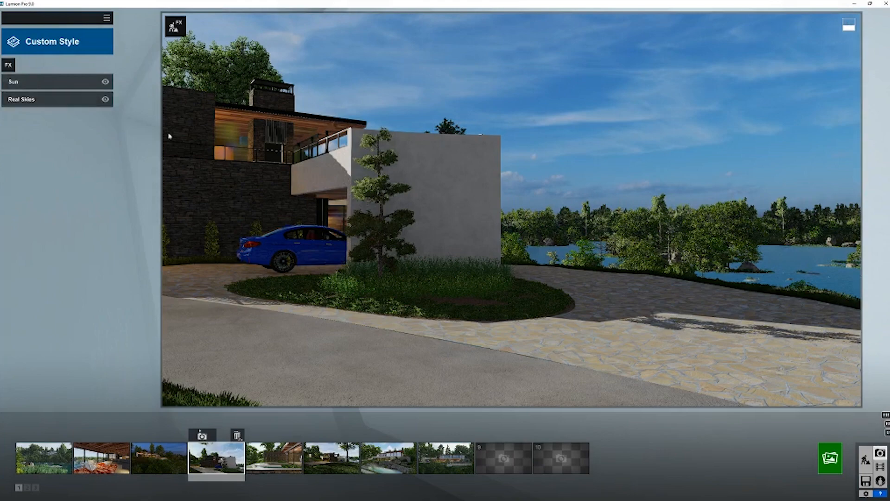
right_drag(334, 190, 378, 205)
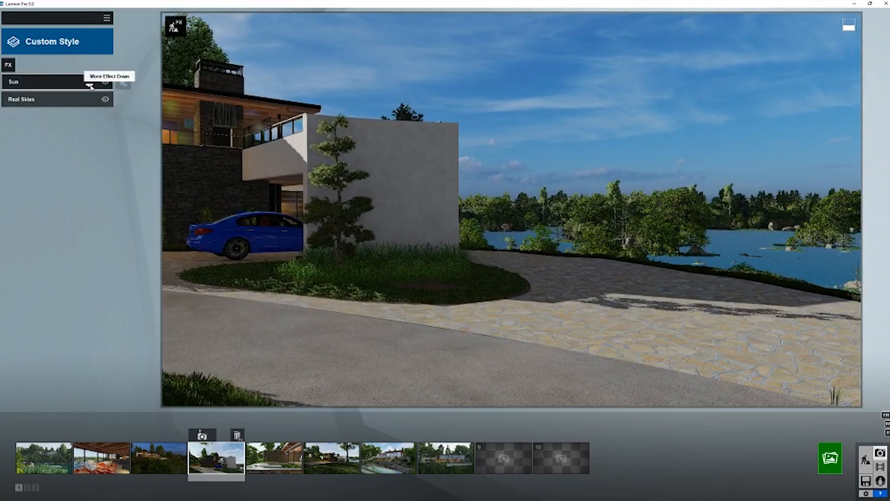
Step: Move the Sun effect below Real Skies and set the Real Skies heading to about 116.7
click(91, 87)
right_drag(287, 199, 296, 170)
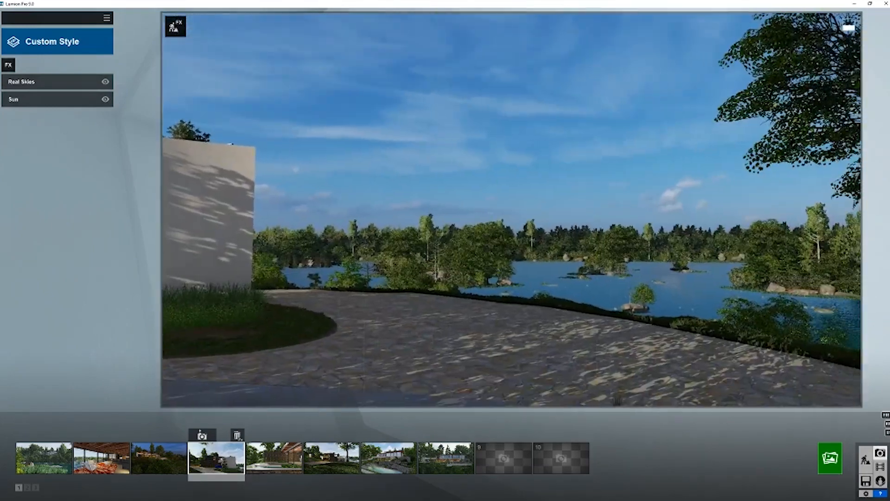
click(63, 82)
drag(62, 124, 93, 128)
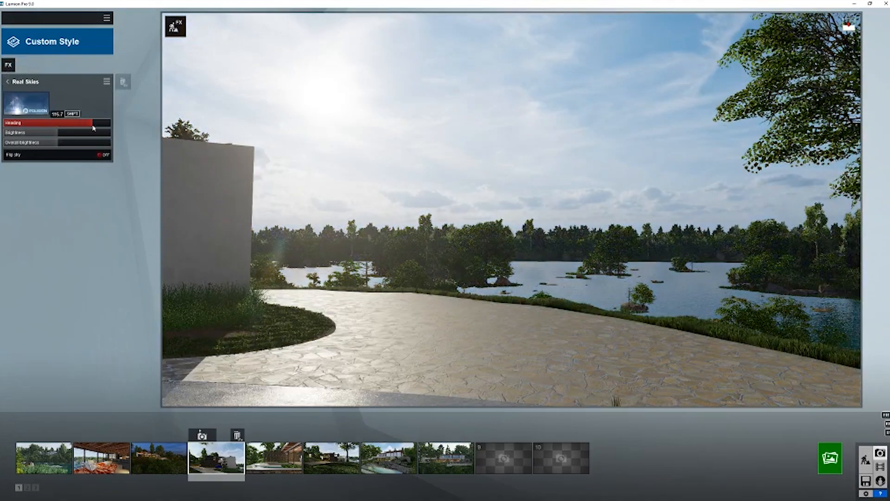
right_drag(300, 147, 295, 127)
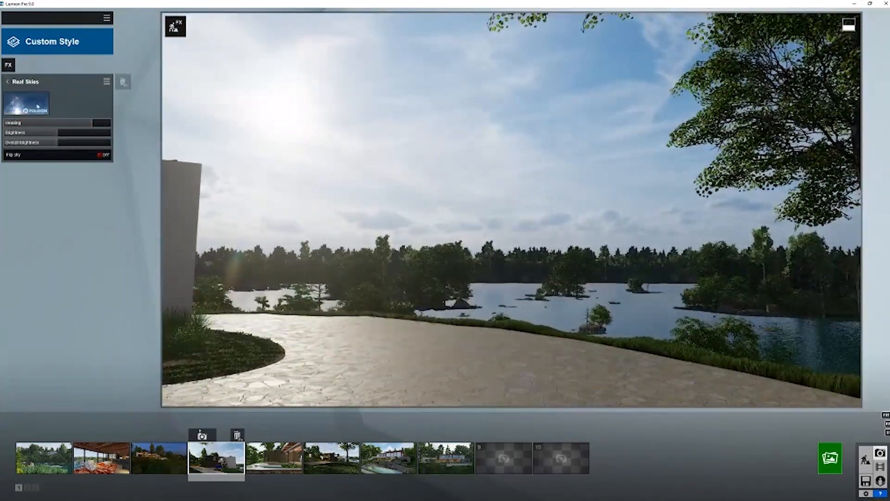
Step: Open the Sun effect placed below Real Skies and try different sun height, heading and brightness values
click(20, 84)
click(28, 101)
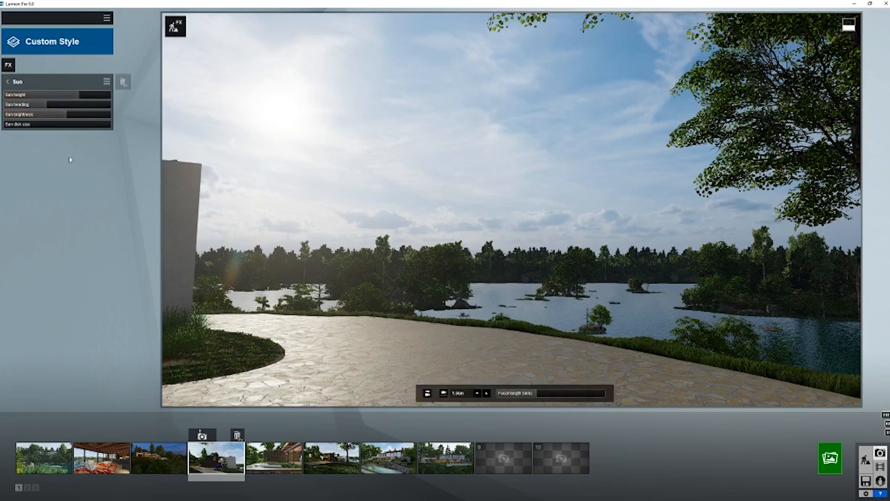
right_drag(83, 164, 81, 167)
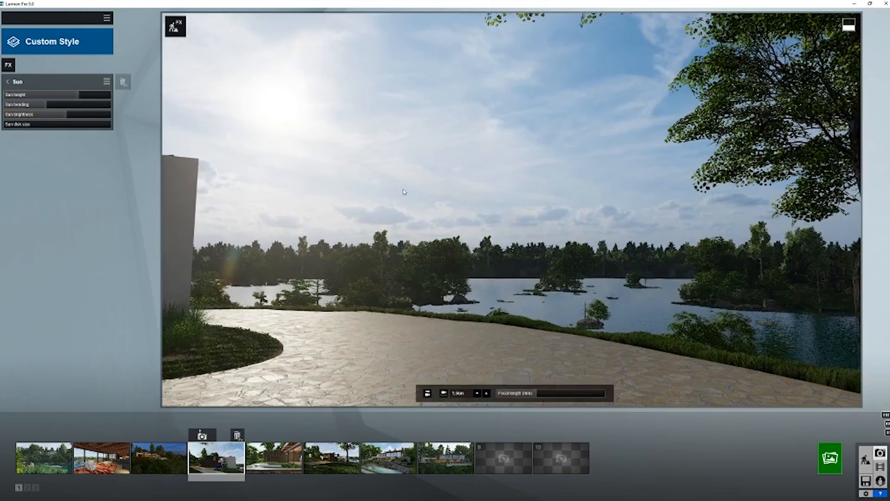
right_drag(404, 192, 362, 185)
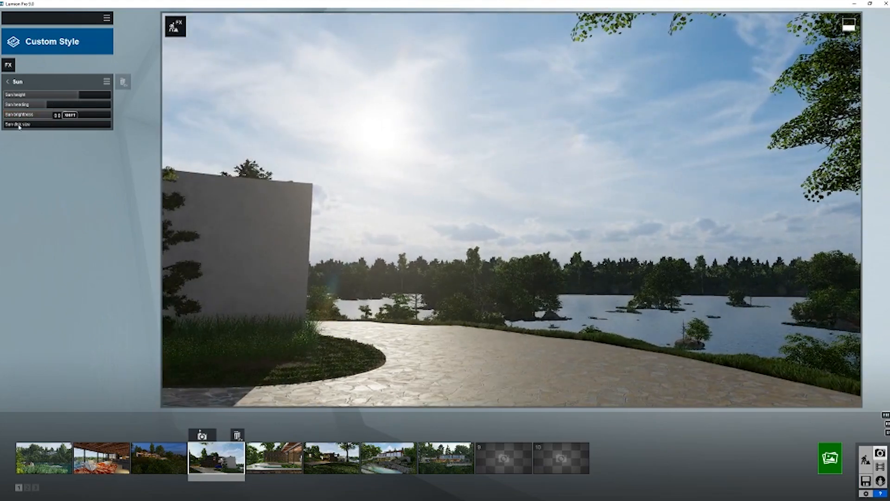
drag(19, 126, 14, 155)
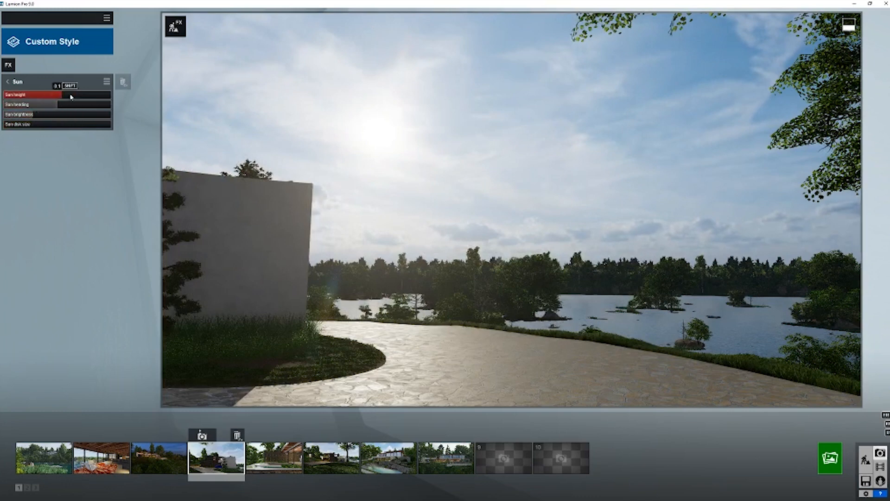
click(21, 84)
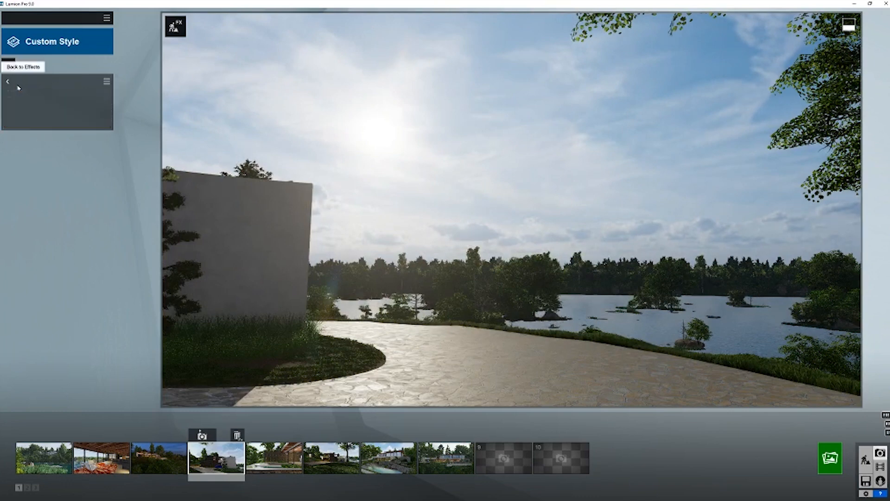
Step: Move the Sun effect back above Real Skies, raise the sun height and set the sun heading to 0.4
click(90, 98)
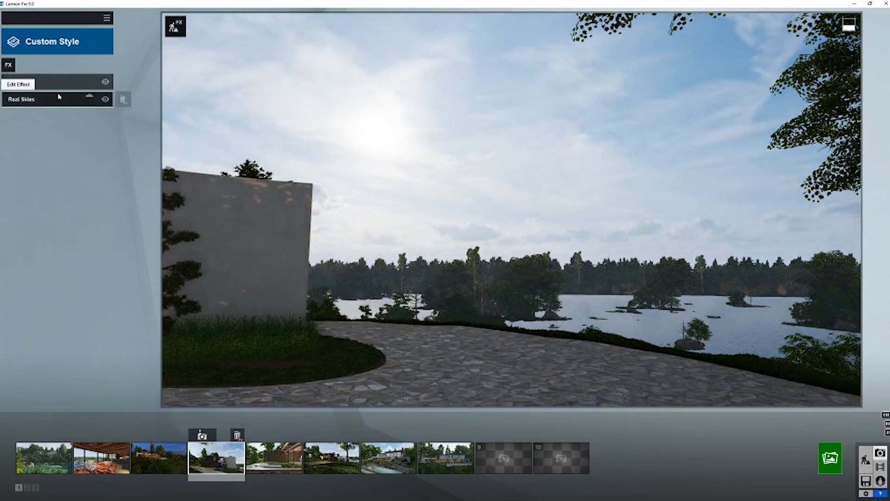
click(40, 82)
right_drag(352, 213, 364, 242)
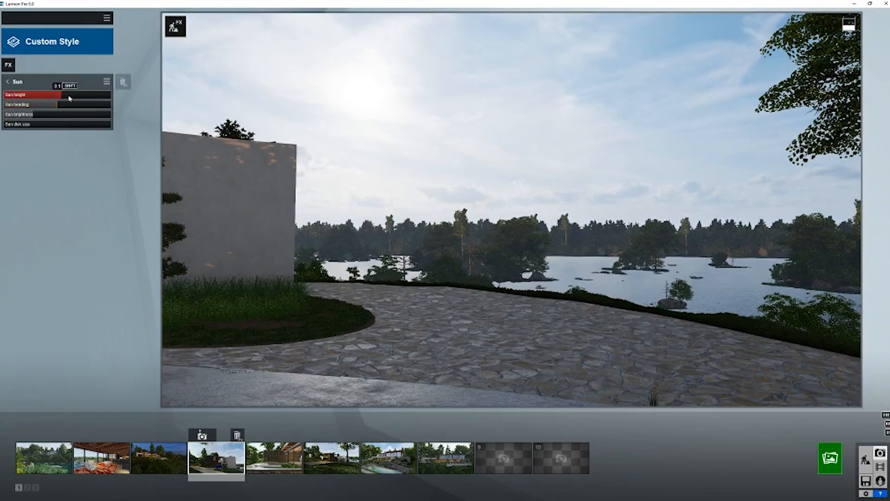
click(69, 96)
click(76, 105)
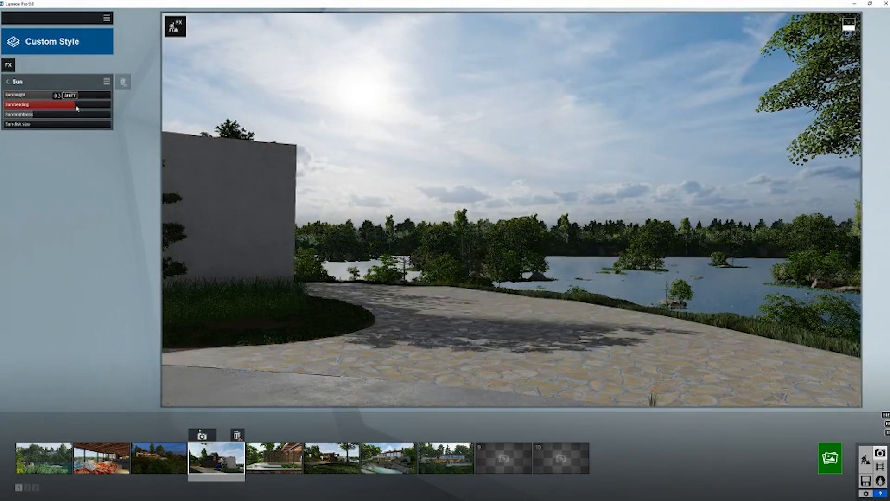
drag(77, 108, 80, 108)
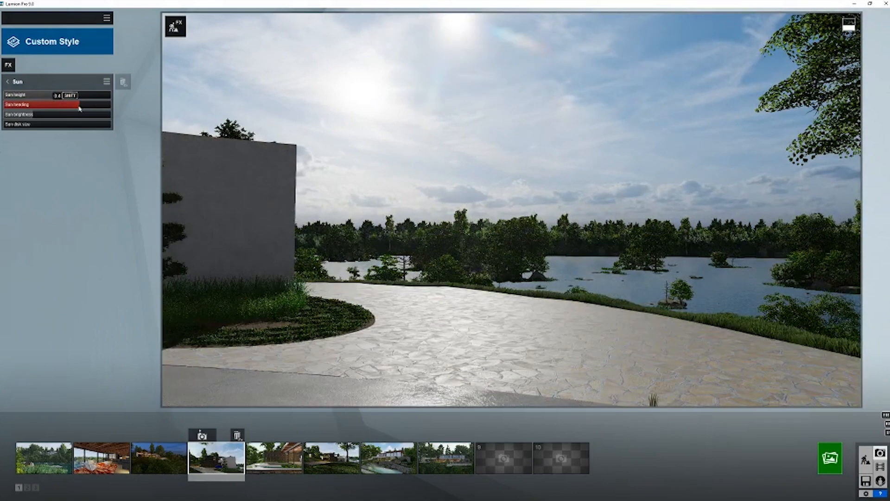
Step: Tilt the view up to the two suns and lower the Sun effect's sun height
right_drag(290, 102, 295, 97)
right_drag(352, 123, 359, 108)
right_drag(340, 189, 327, 192)
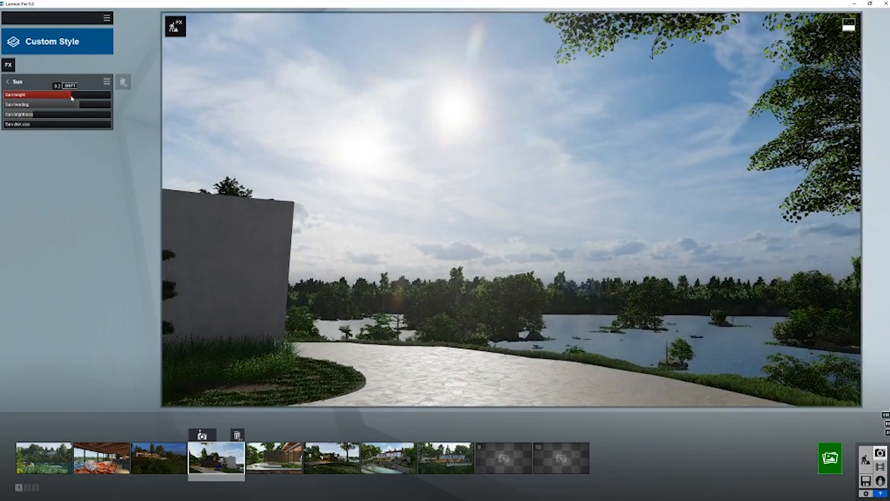
drag(75, 98, 67, 99)
right_drag(290, 228, 288, 235)
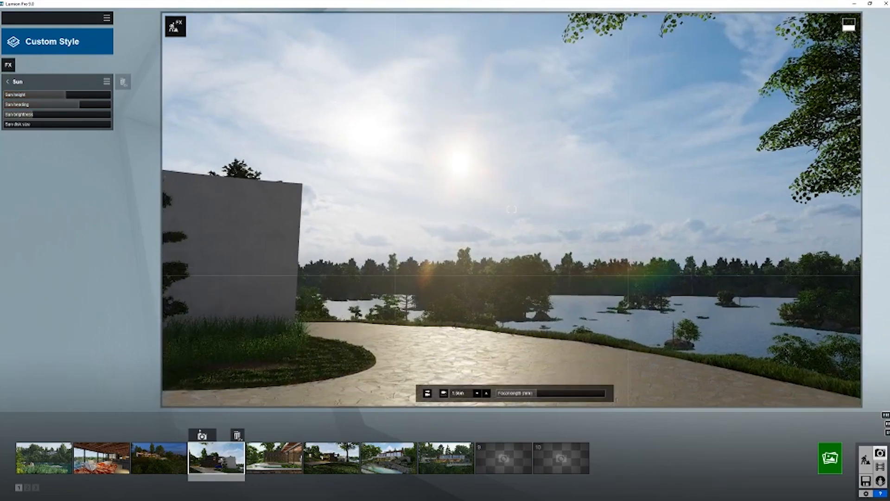
Step: Set the sun heading to 0.5, fine-tune the sun brightness and return to the effect list
drag(78, 107, 86, 110)
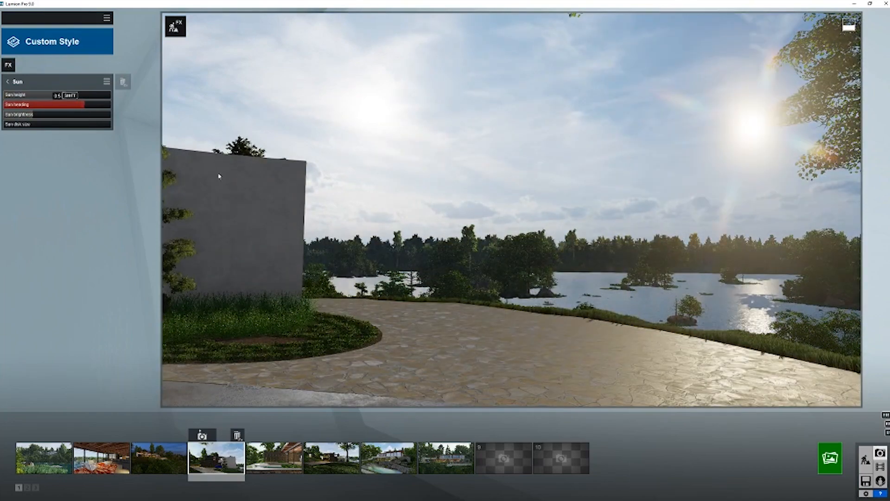
right_drag(218, 175, 215, 183)
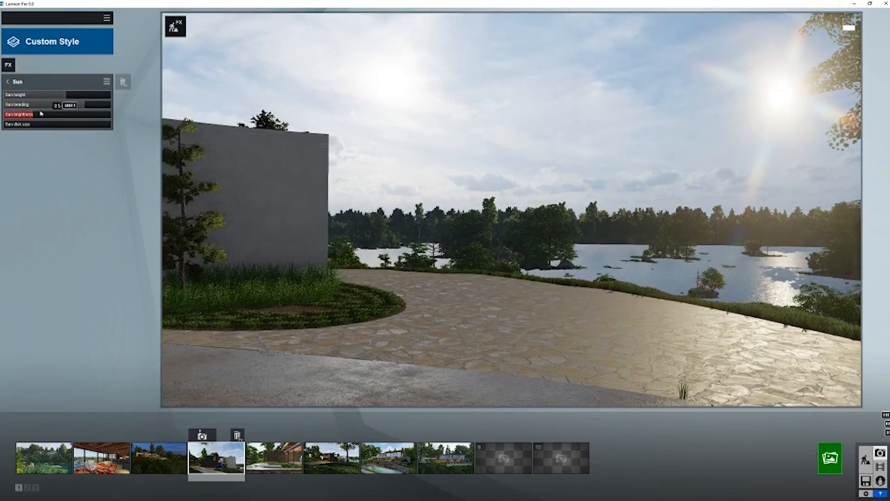
drag(48, 120, 29, 120)
right_drag(190, 188, 199, 184)
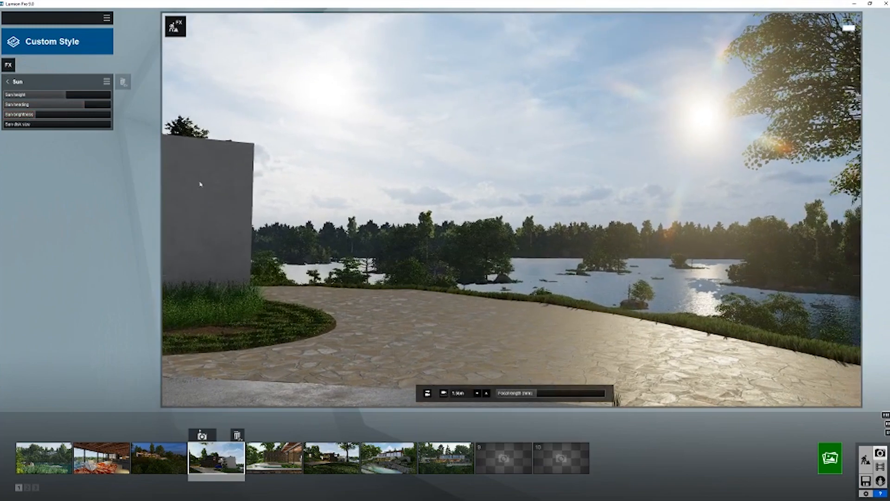
click(16, 86)
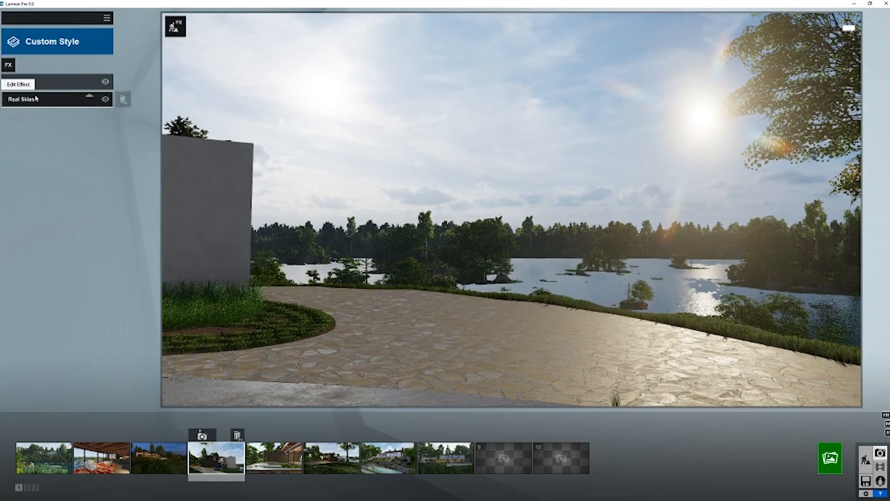
Step: Change the Real Skies image to Evening 6 and lower its heading slightly
click(36, 99)
click(34, 98)
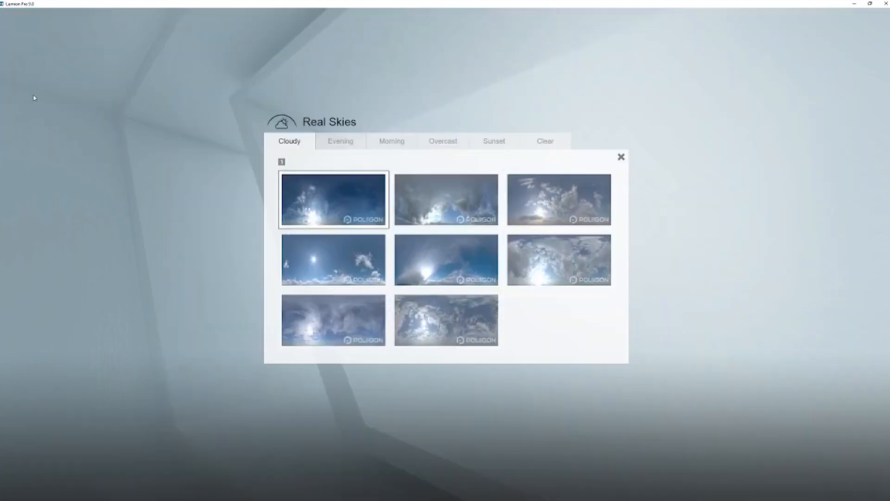
click(345, 148)
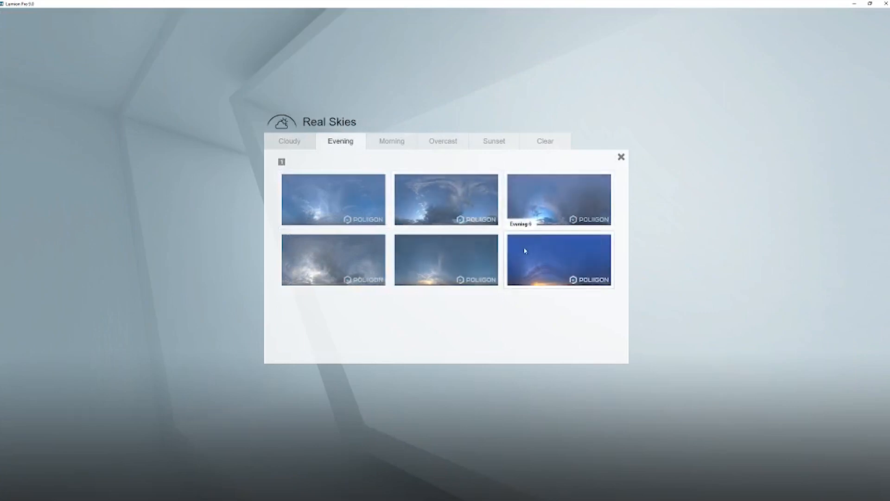
click(542, 256)
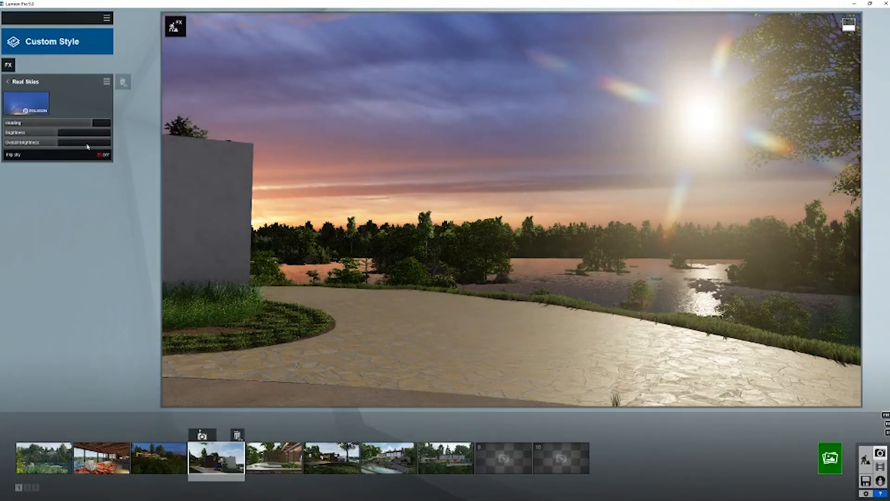
drag(89, 123, 86, 128)
Step: Switch Real Skies to Evening 5 and increase its heading until the setting sun sits over the lake
click(42, 109)
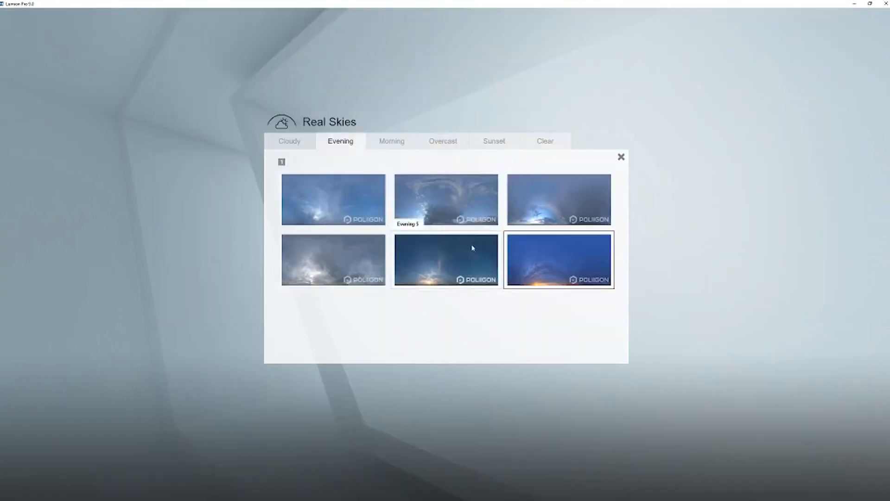
click(451, 256)
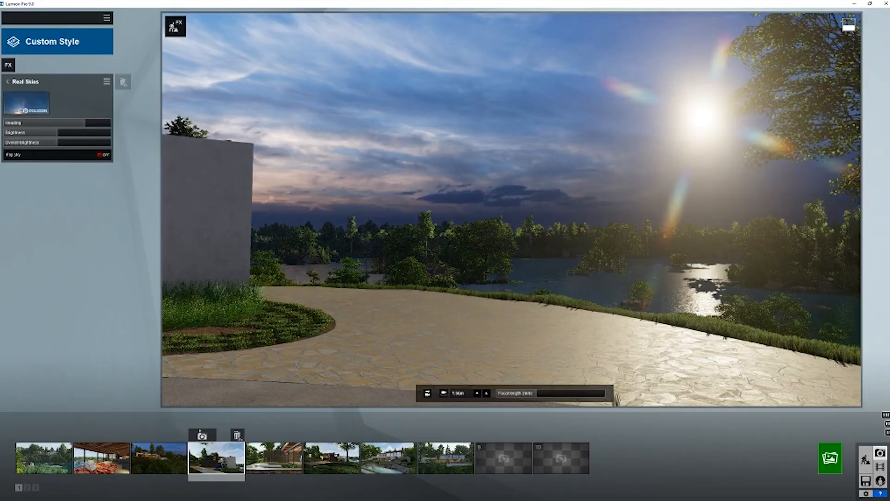
right_drag(464, 231, 418, 232)
drag(78, 126, 98, 130)
right_drag(563, 195, 534, 214)
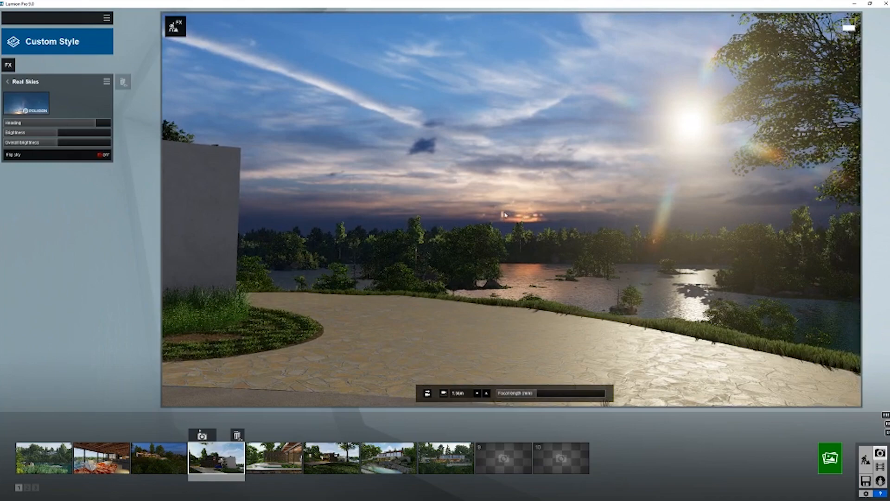
right_drag(505, 212, 504, 191)
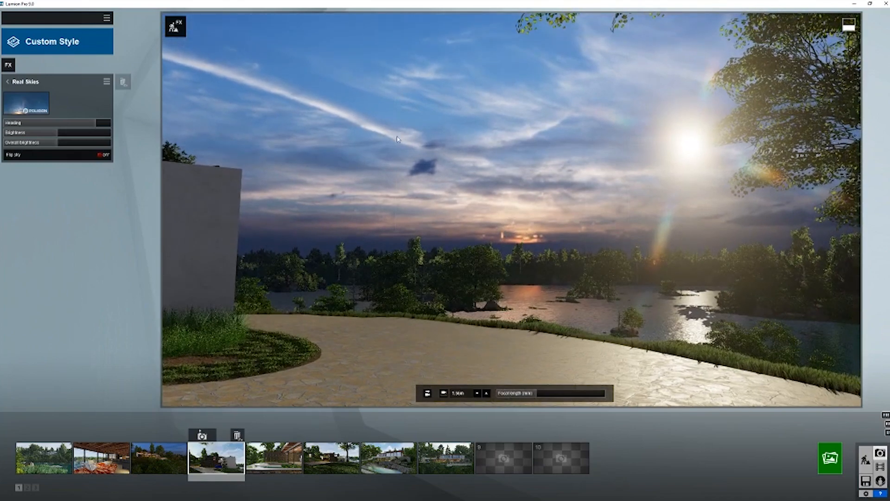
Step: Lower the Real Skies heading slightly and set the Sun effect's heading to 0.0
drag(92, 126, 90, 126)
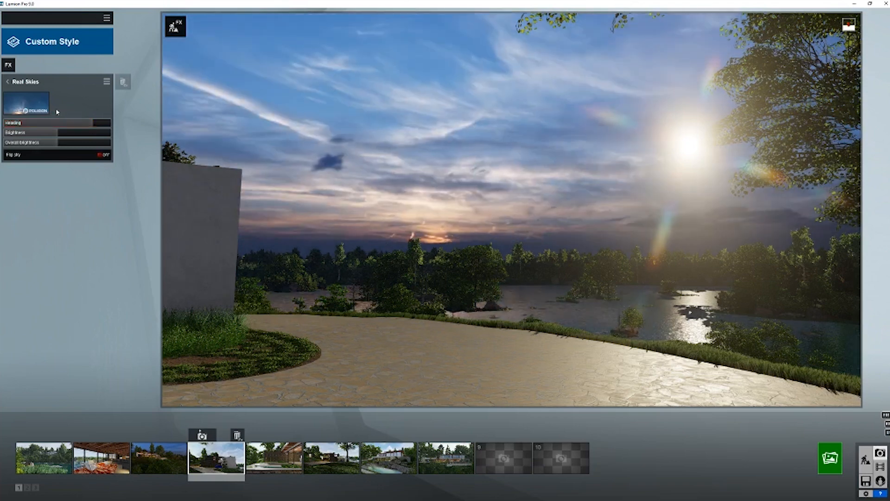
click(7, 81)
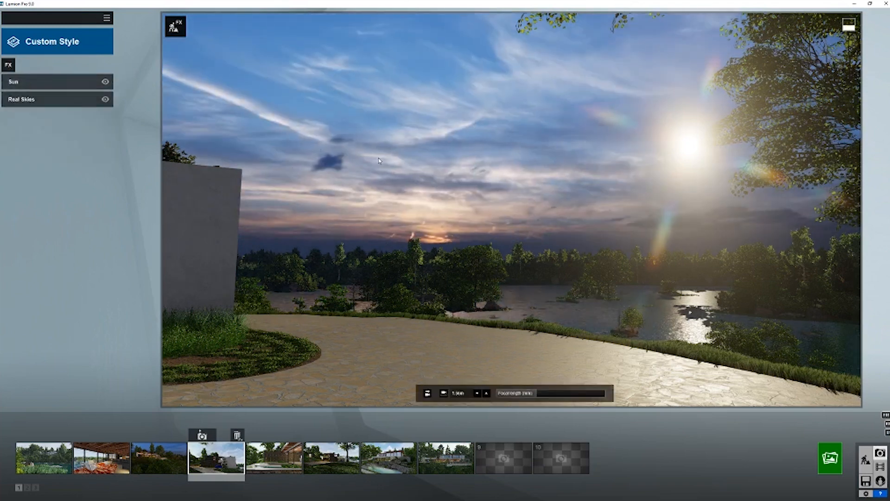
click(66, 85)
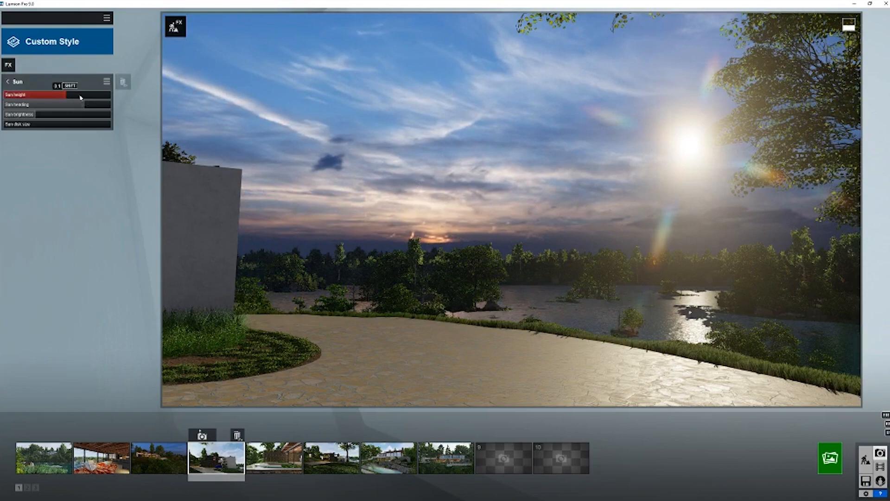
drag(68, 96, 79, 109)
right_drag(408, 230, 400, 232)
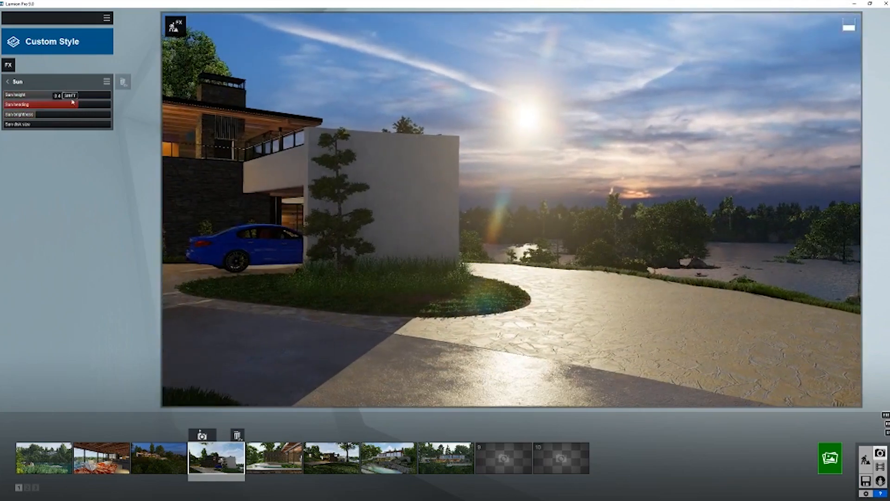
right_drag(201, 151, 208, 150)
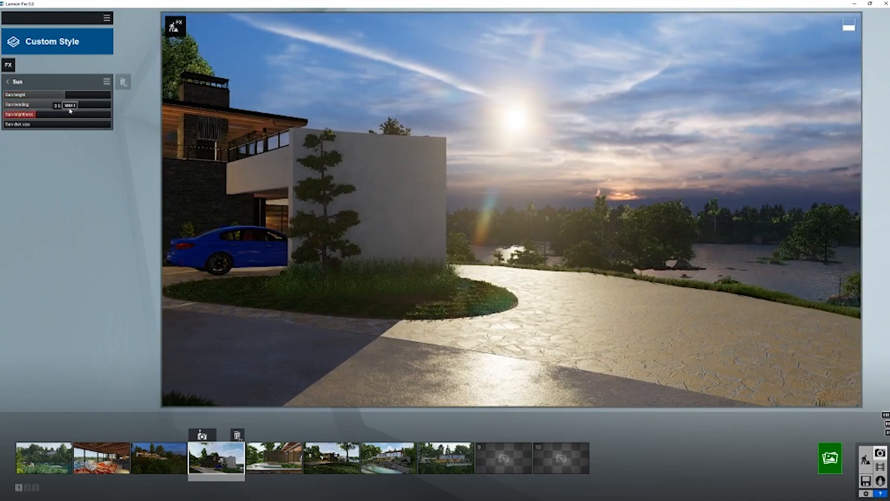
drag(72, 108, 56, 109)
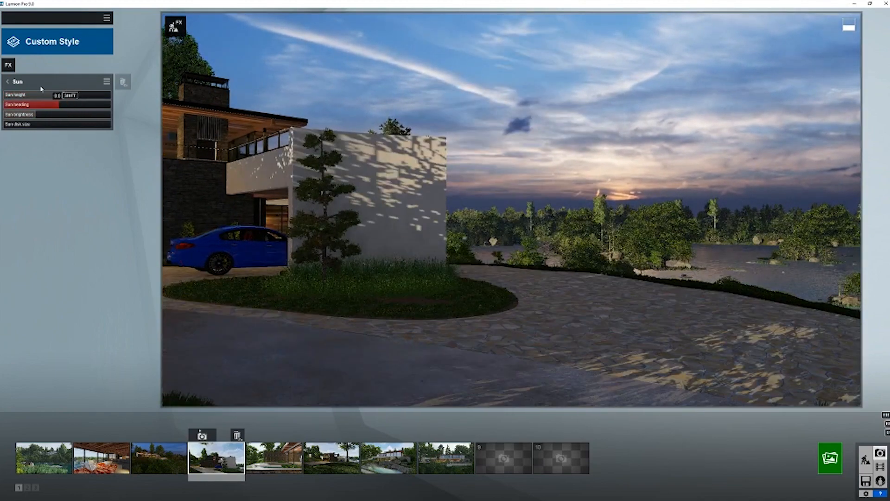
Step: Lower the Real Skies heading until the darker part of the evening sky sits over the lake, and return to the effect list
click(27, 87)
click(38, 96)
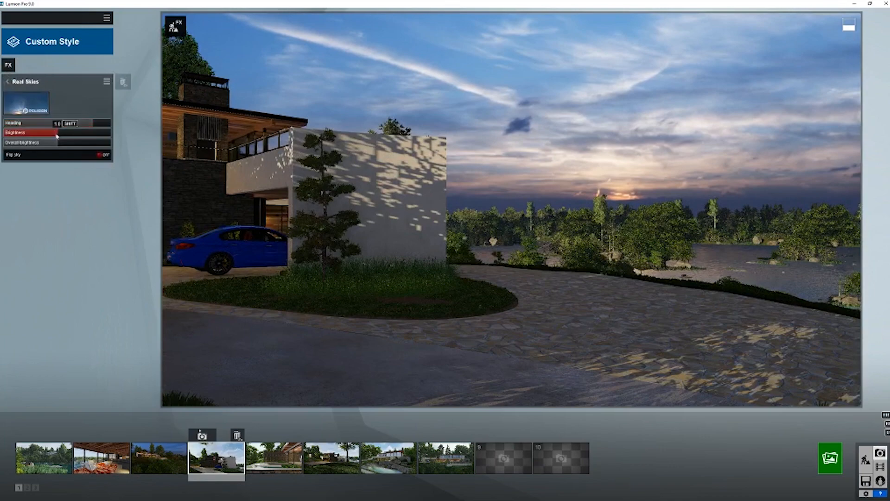
drag(76, 123, 66, 123)
right_drag(453, 250, 458, 250)
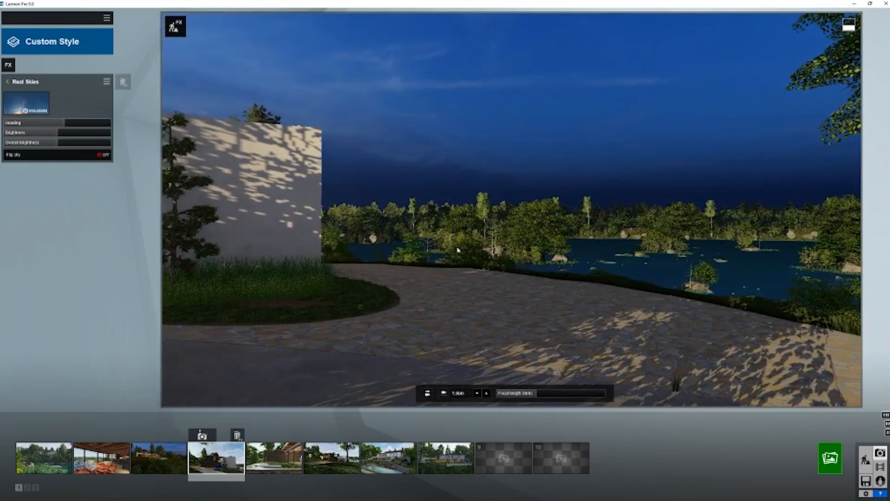
key(q)
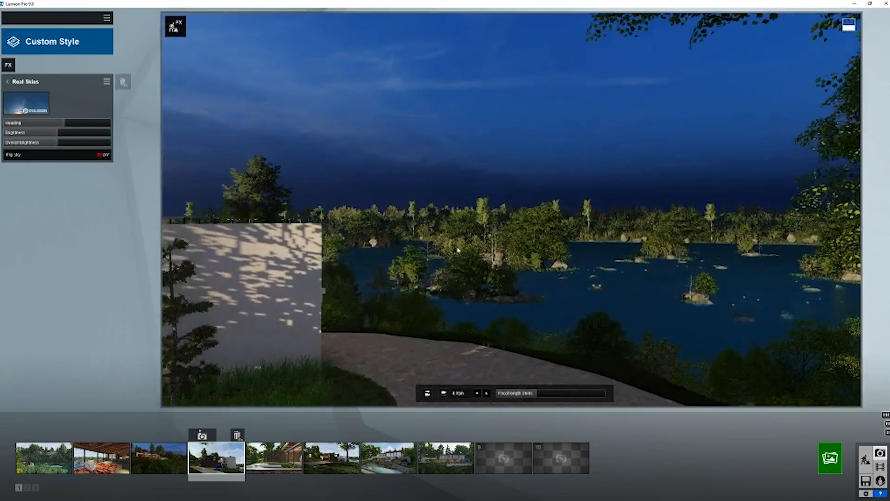
right_drag(457, 249, 352, 227)
click(27, 83)
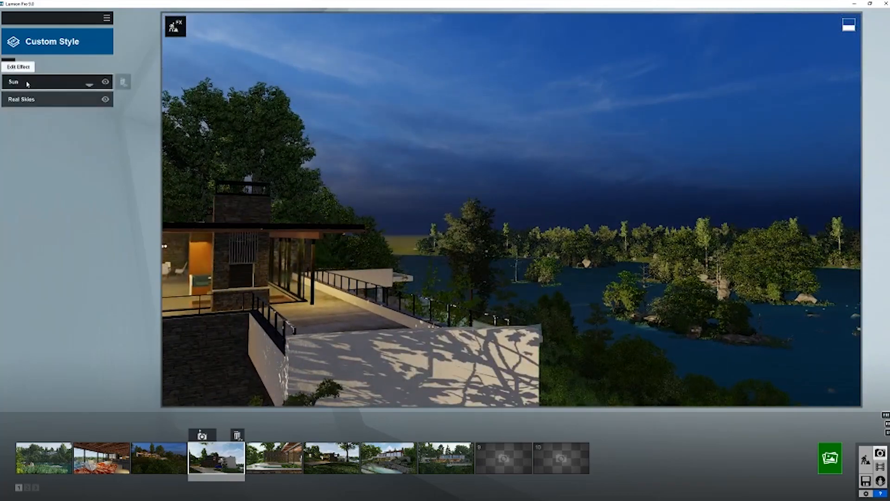
Step: Fine-tune the Sun effect's heading and check the tree shadows on the white wall and driveway
click(47, 80)
drag(75, 97, 67, 99)
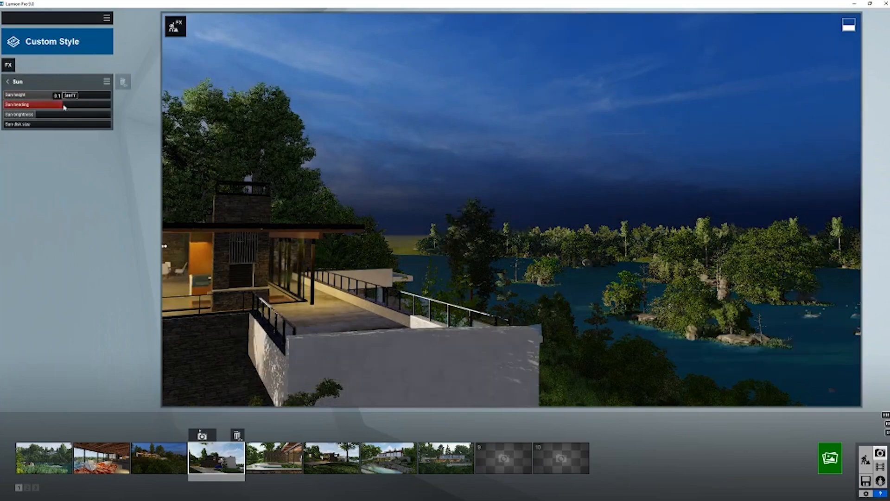
key(e)
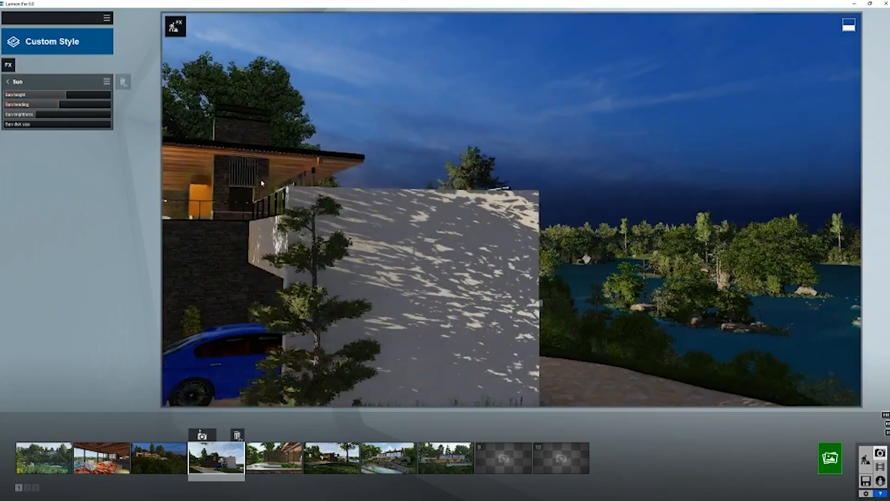
key(s)
key(e)
right_drag(511, 209, 457, 253)
key(a)
key(q)
key(s)
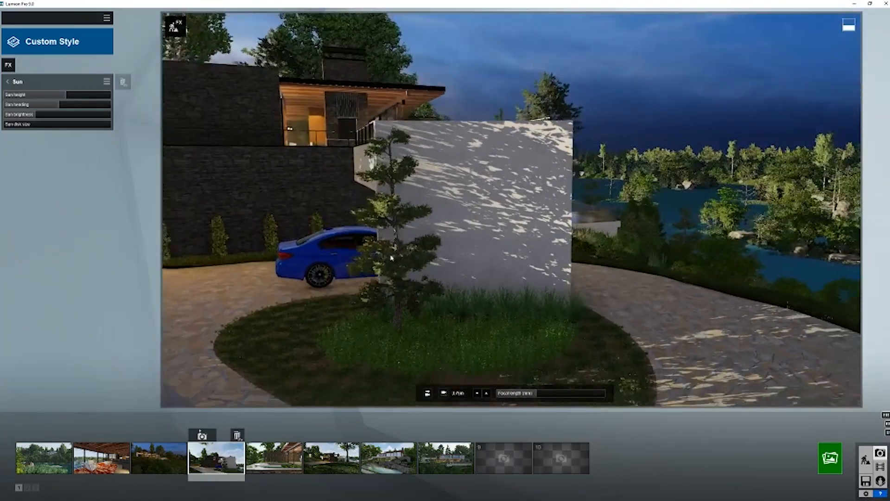
click(8, 59)
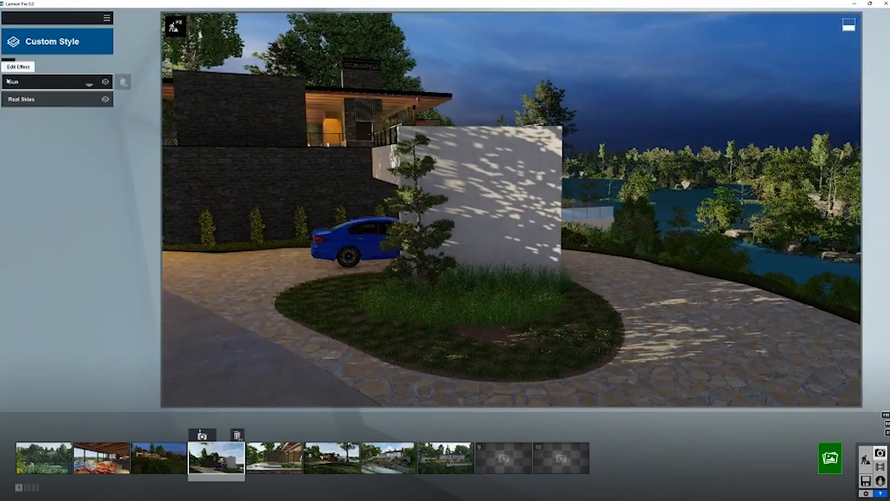
Step: Delete the Sun effect and change the Real Skies image to Cloudy 5
right_drag(466, 258, 474, 254)
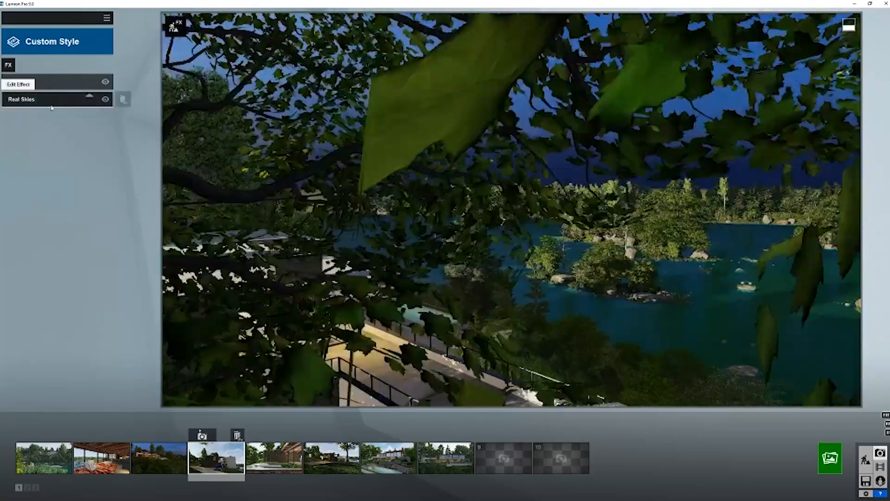
click(121, 82)
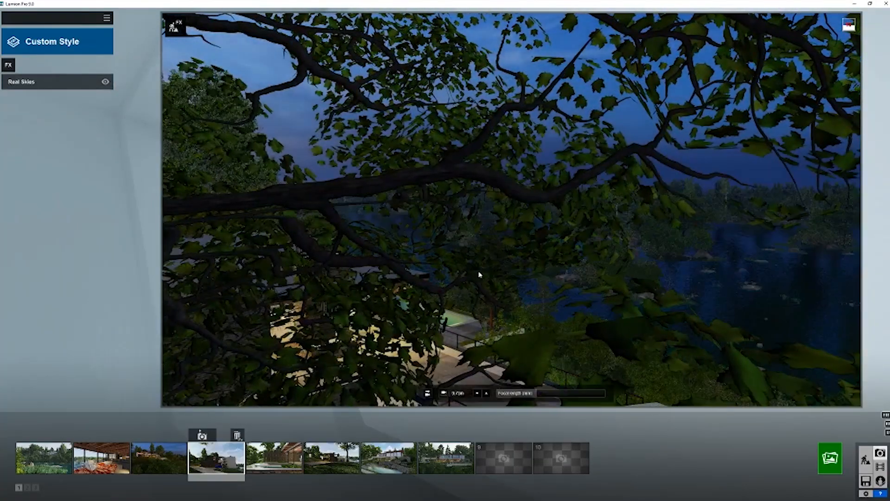
click(70, 82)
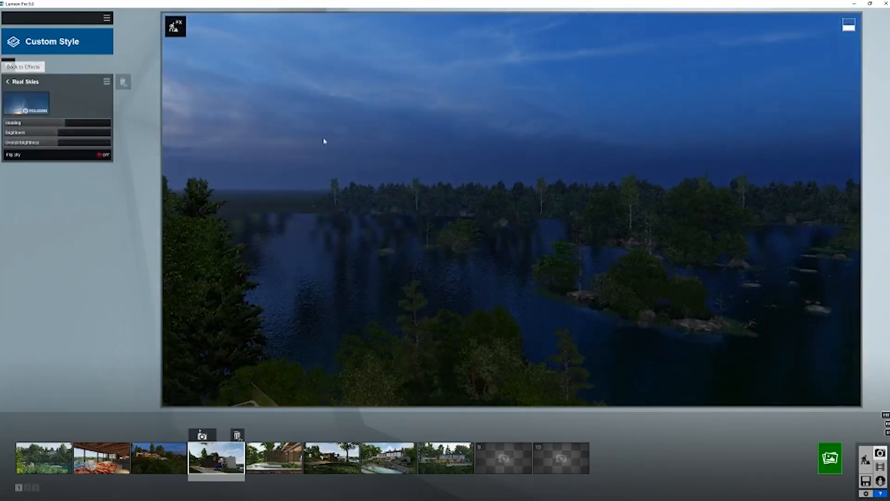
click(27, 102)
click(290, 141)
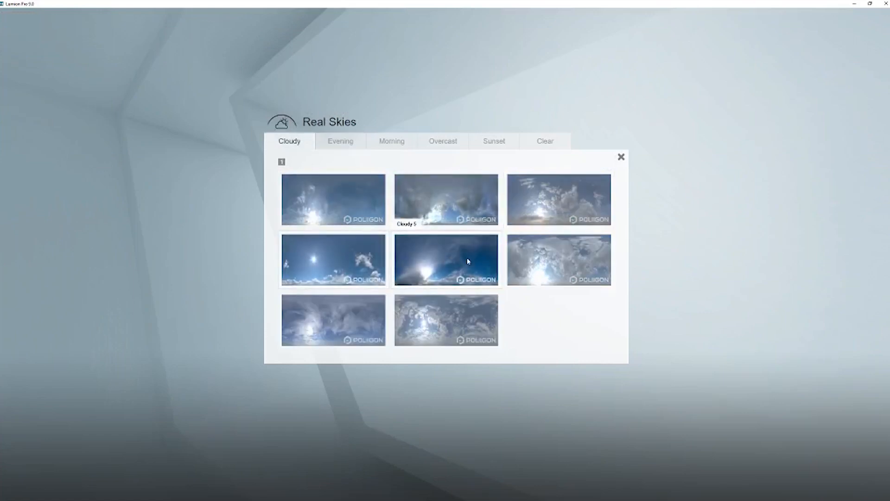
click(437, 261)
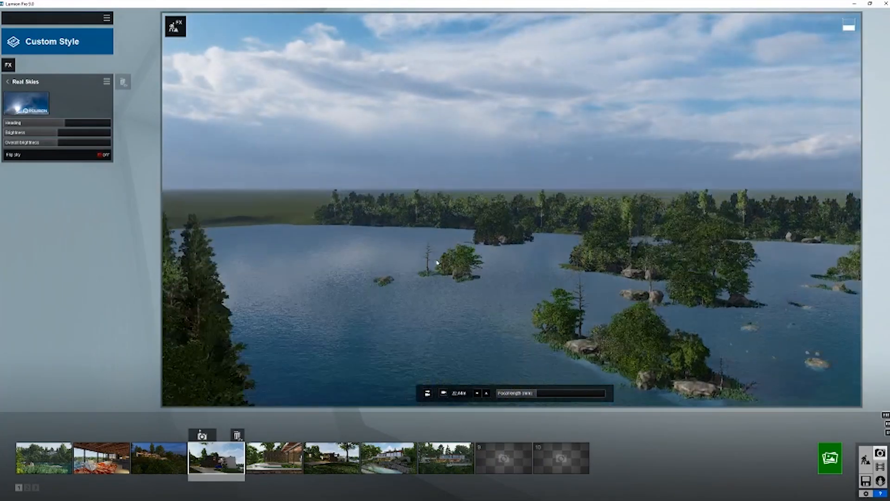
Step: Fly over the lake and examine the horizon where the bare terrain meets the cloudy sky
key(w)
right_drag(369, 236, 626, 213)
right_drag(512, 209, 603, 209)
key(q)
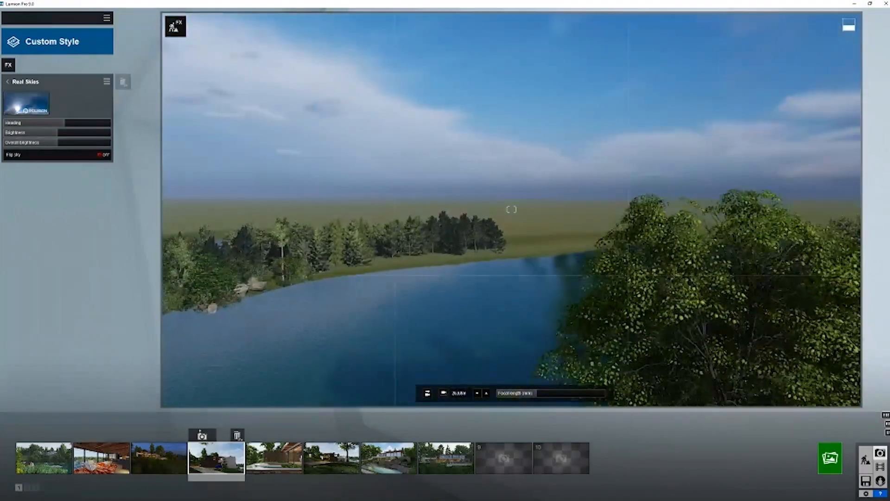
key(e)
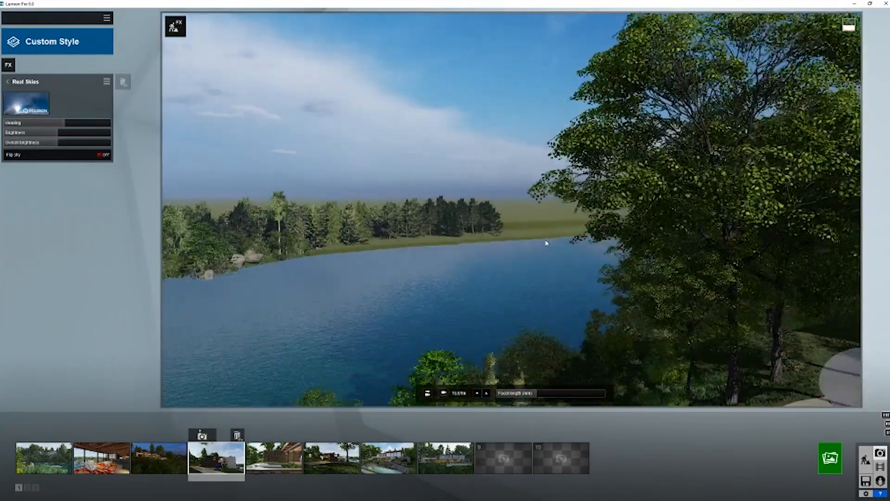
key(q)
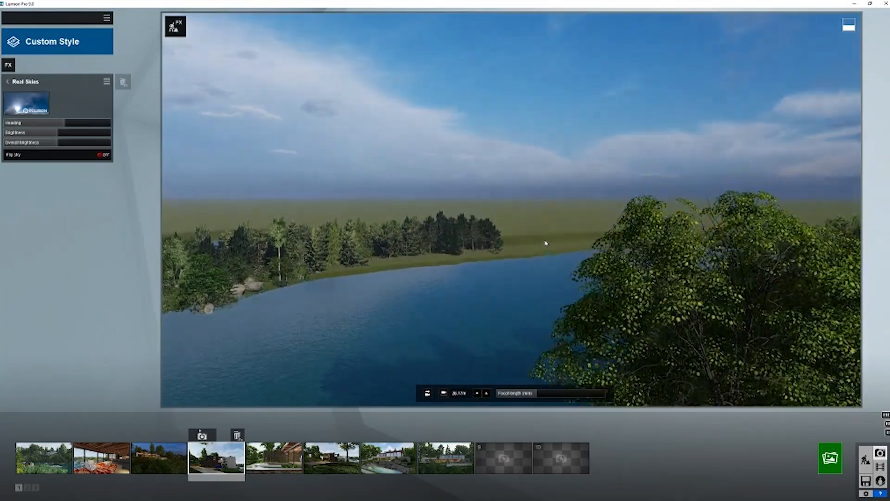
right_drag(545, 243, 483, 244)
right_drag(457, 203, 423, 201)
right_drag(512, 209, 478, 191)
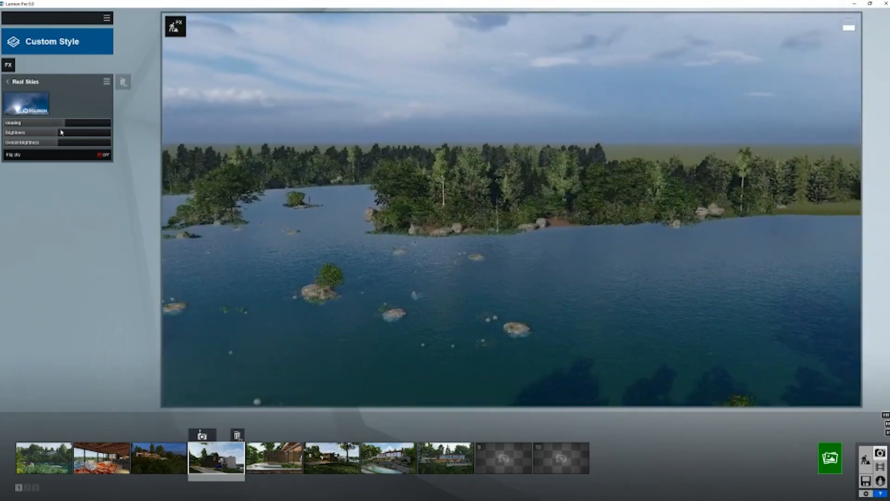
Step: Add a Fog effect to the photo and set its fog density to about 1.2
click(18, 87)
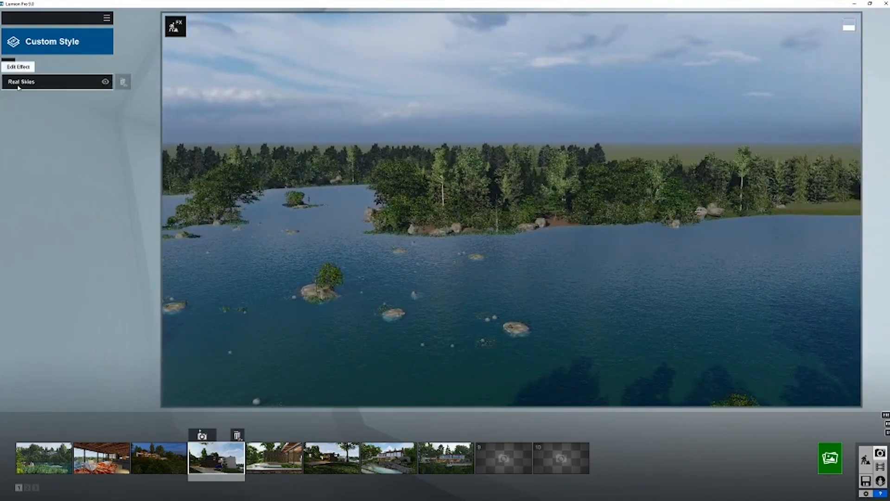
click(6, 71)
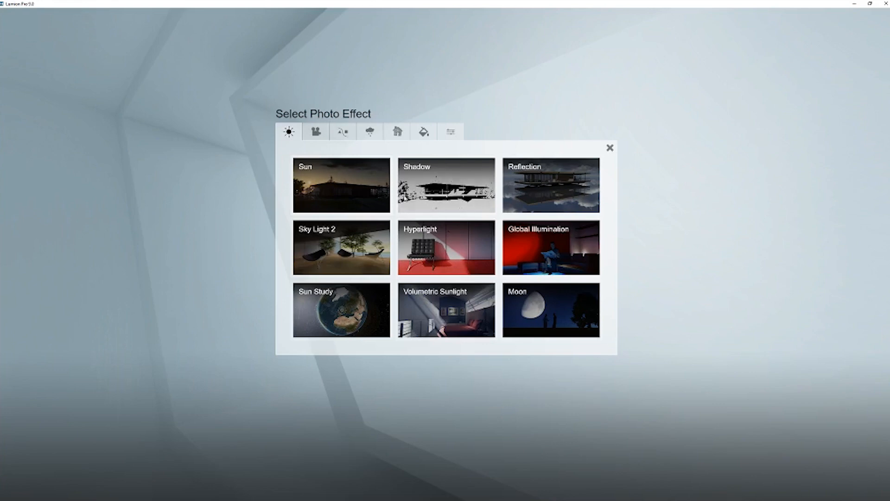
click(366, 133)
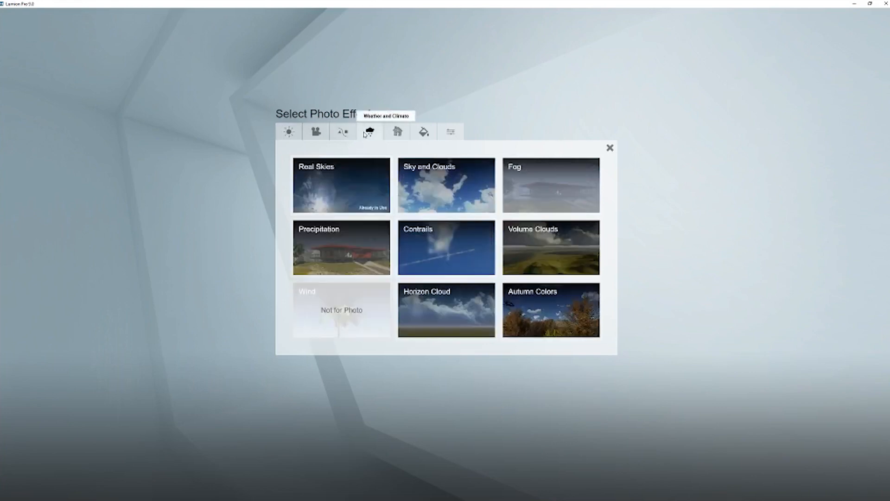
click(565, 188)
right_drag(396, 189, 385, 180)
drag(33, 94, 47, 106)
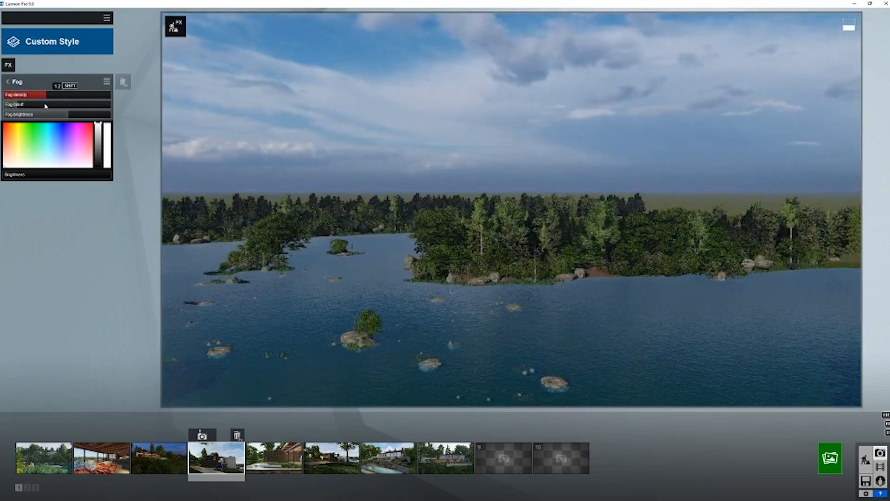
right_drag(443, 223, 391, 215)
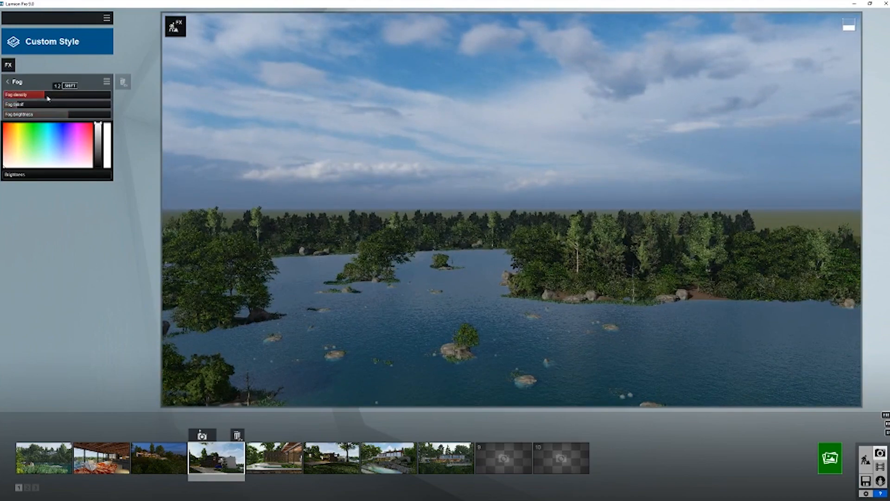
Step: Compare the lake horizon at zero and 1.2 fog density, and settle on a slightly lower density
drag(46, 96, 26, 106)
right_drag(300, 184, 190, 186)
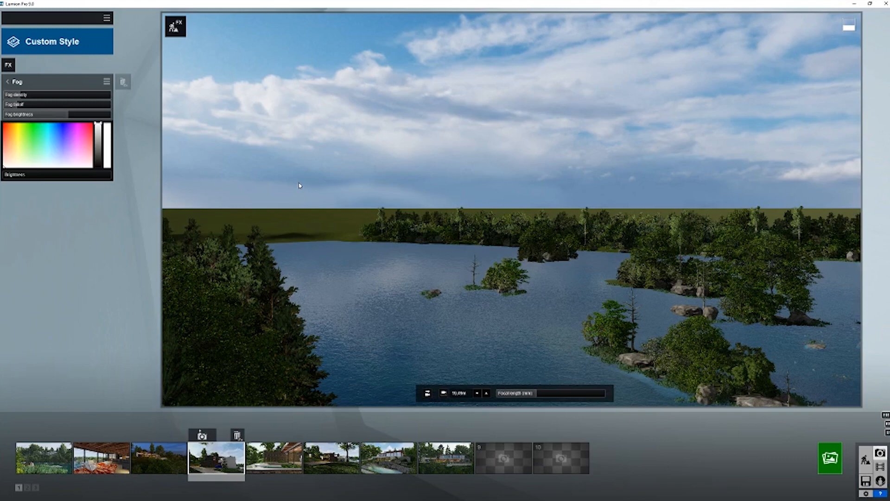
drag(33, 103, 45, 108)
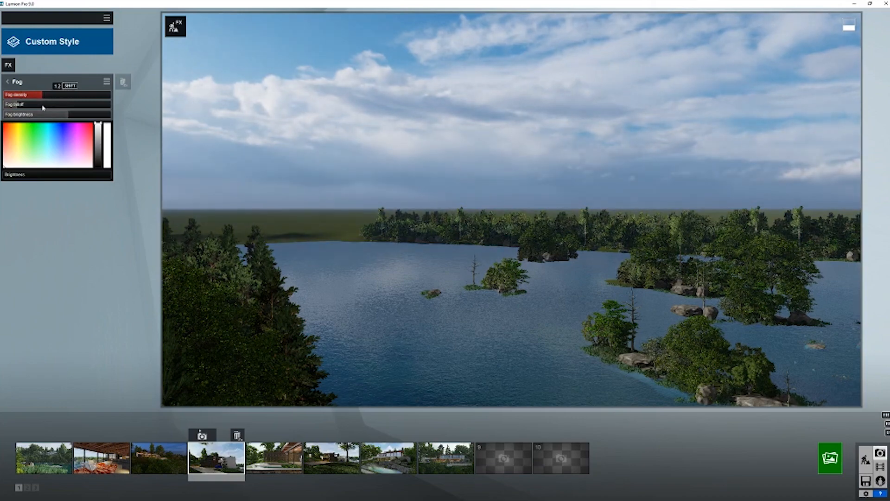
right_drag(222, 218, 344, 221)
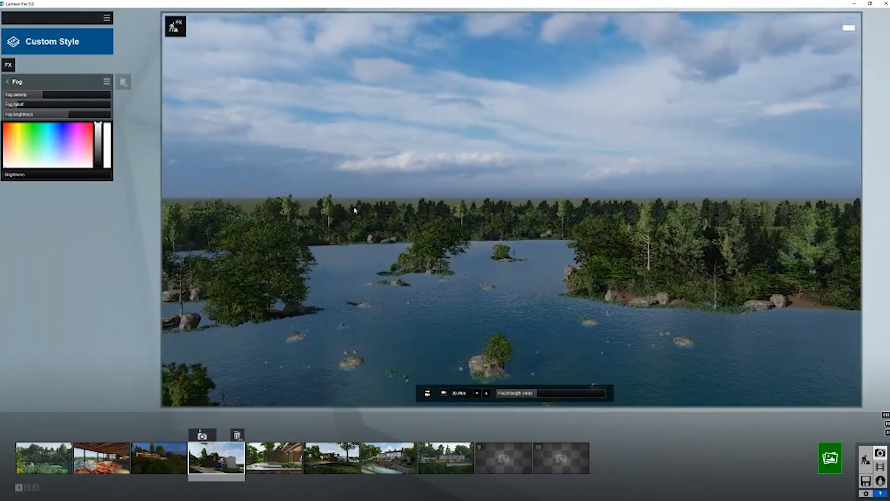
mouse_move(42, 96)
mouse_down()
mouse_move(15, 105)
mouse_move(35, 95)
mouse_up()
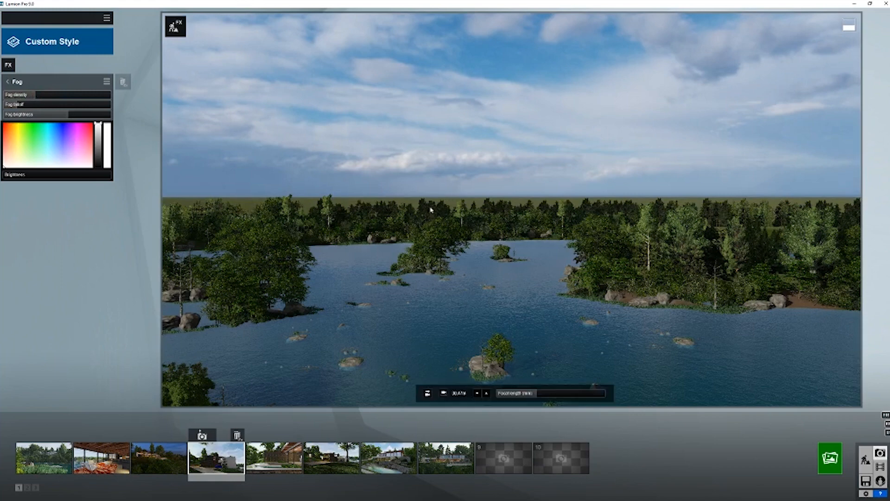
click(7, 82)
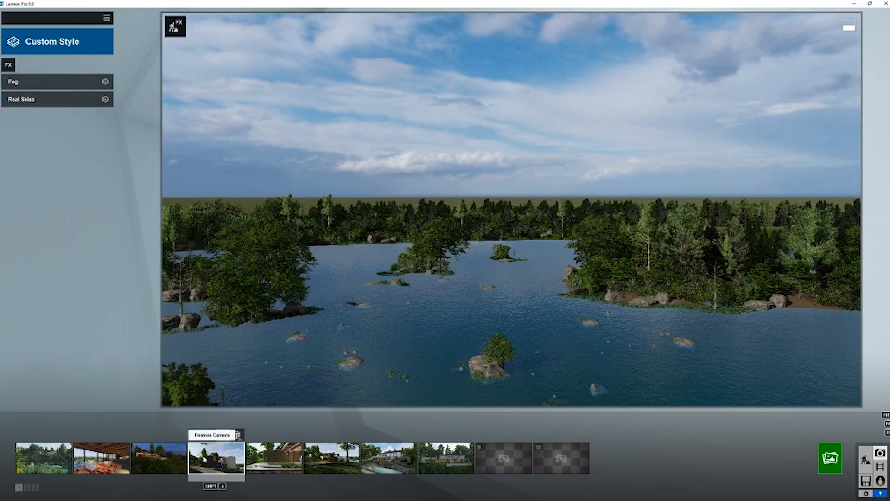
Step: Return to the first photo, the house seen across the lake, and apply the Realistic style to it
click(44, 457)
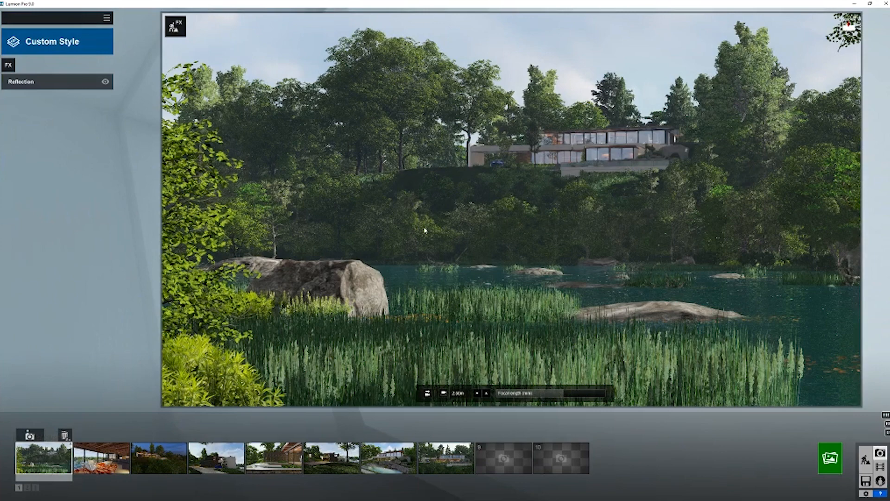
click(103, 472)
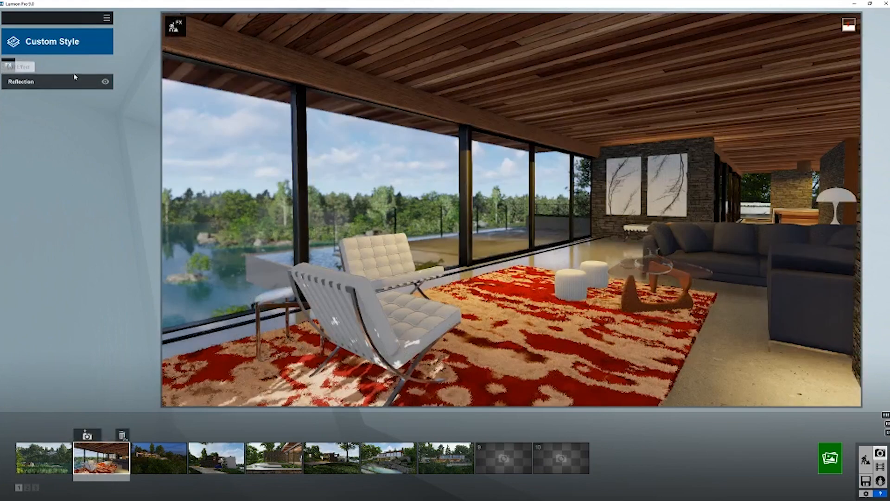
click(43, 459)
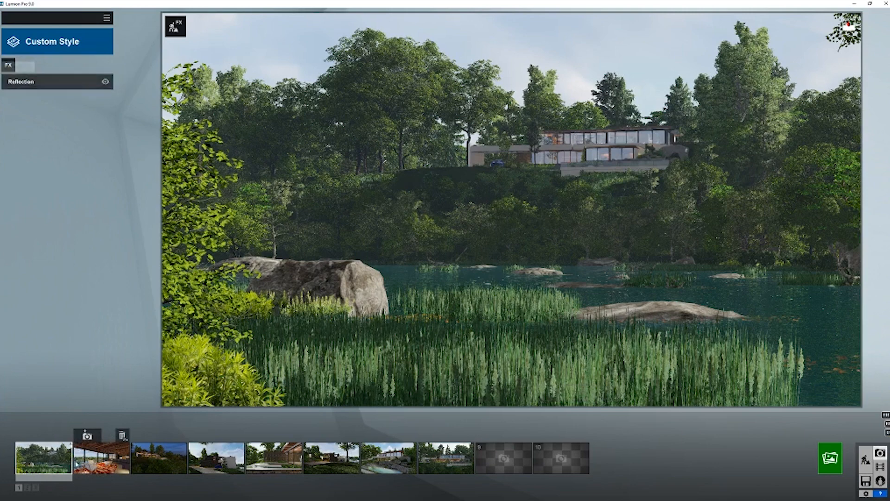
click(62, 38)
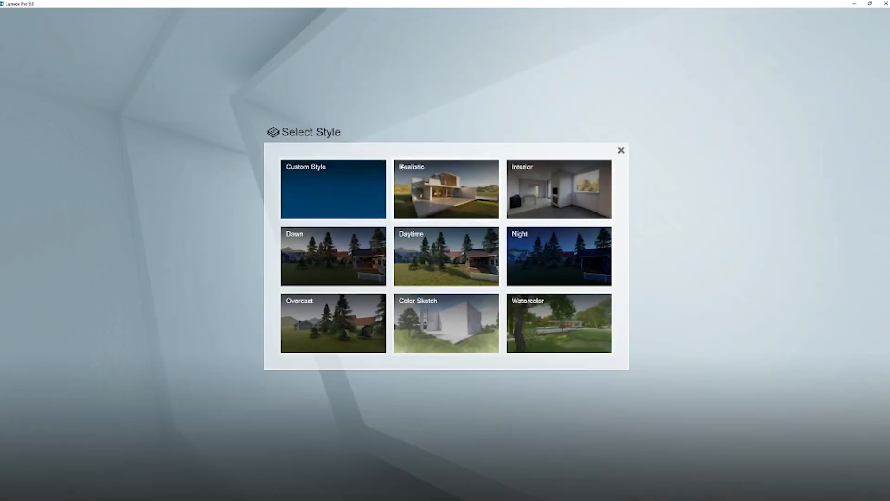
click(413, 181)
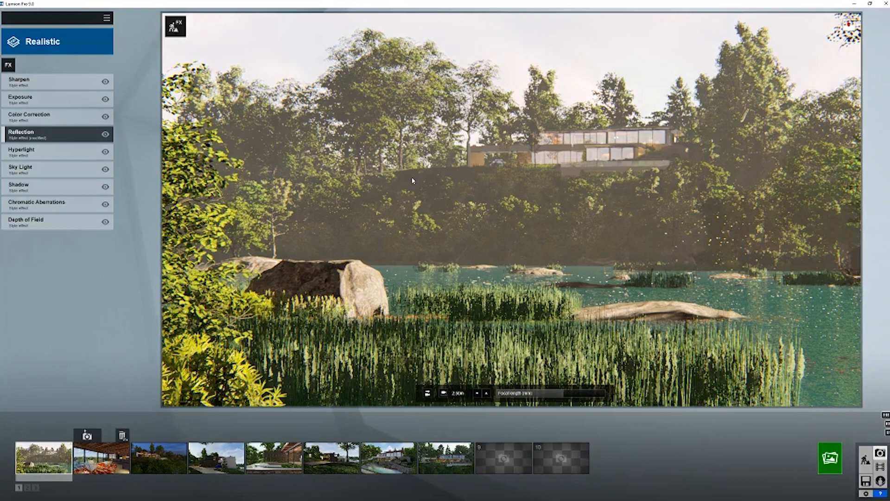
Step: Add a Real Skies effect to the lakeside photo and rotate the sky's heading to redirect the sunlight
click(8, 64)
click(329, 189)
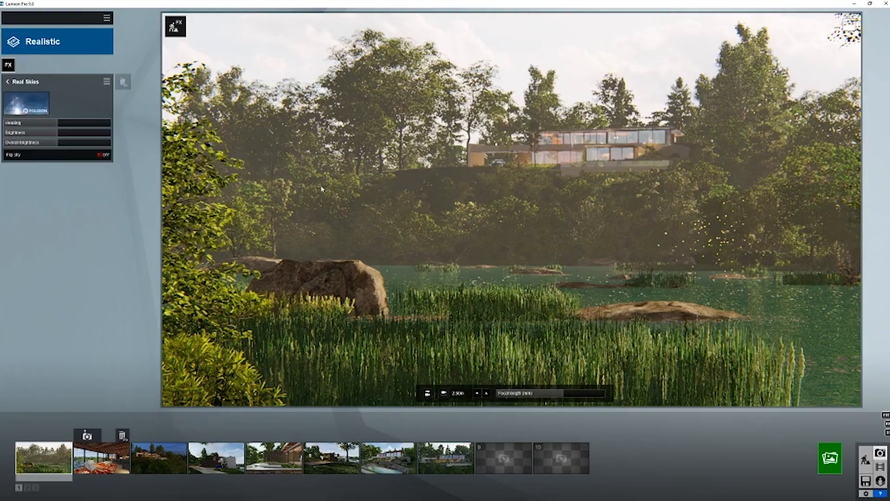
click(79, 123)
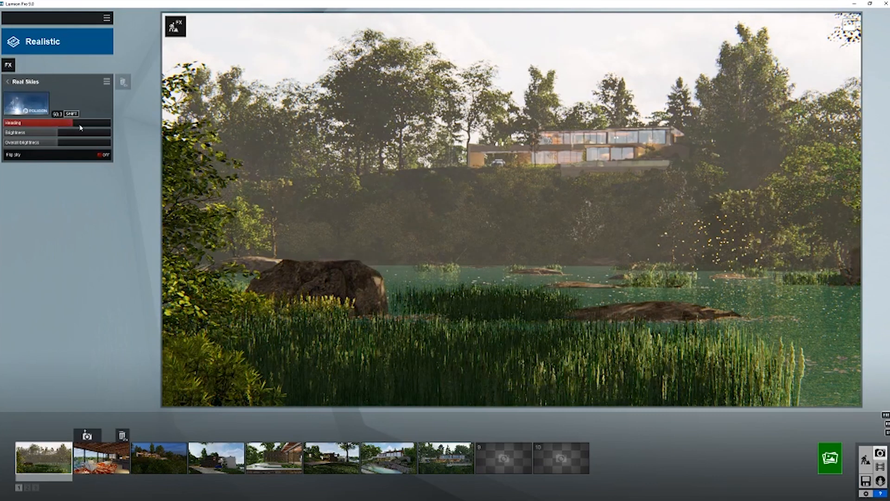
Step: Browse the sky categories and change the lakeside photo's Real Skies image to the first Sunset sky
click(16, 101)
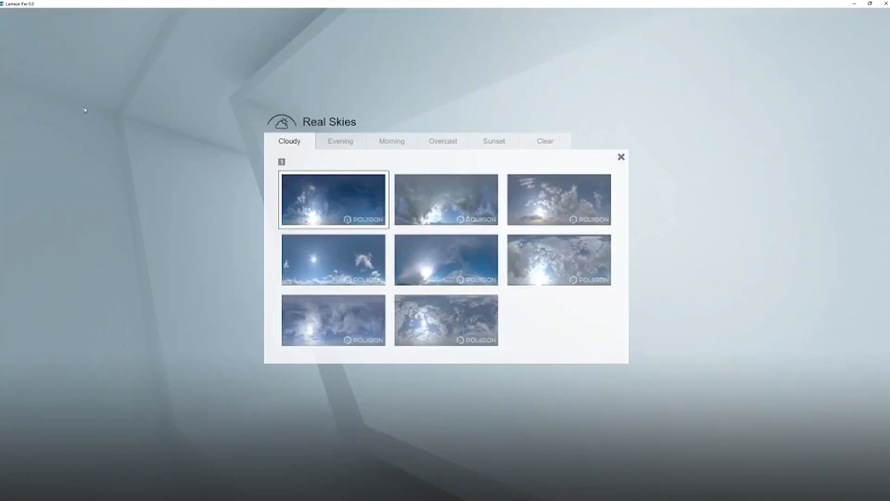
click(391, 143)
click(427, 144)
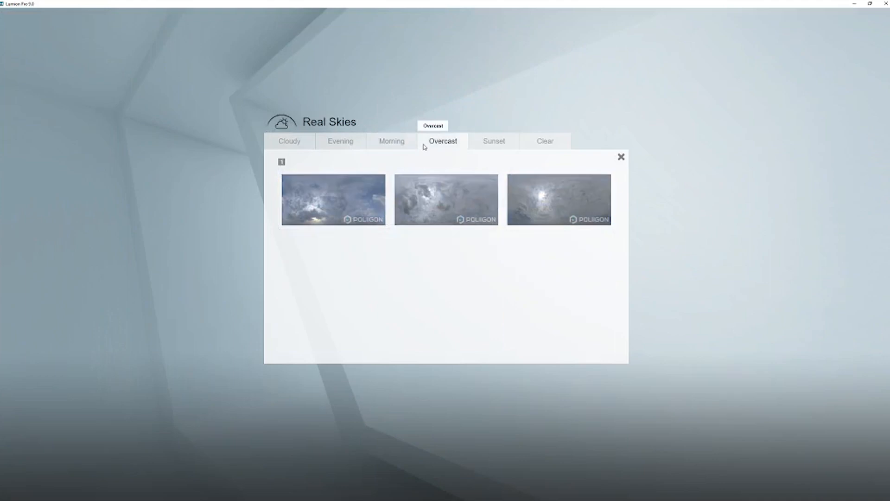
click(493, 141)
click(338, 203)
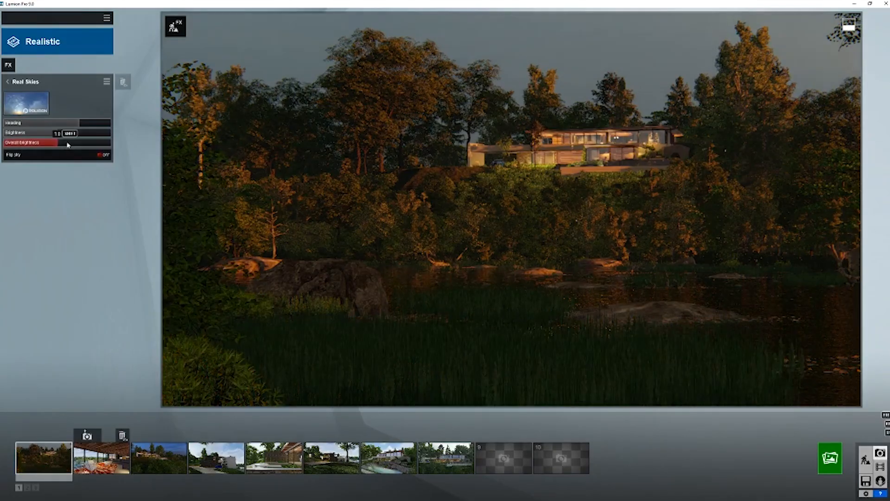
Step: Adjust the sunset sky's heading so warm light falls on the house, and raise overall brightness to about 1.8
drag(74, 123, 30, 124)
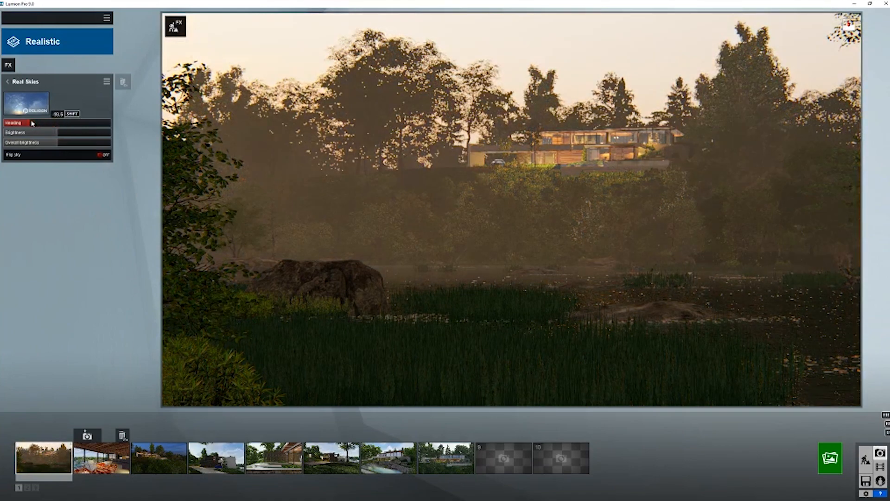
click(84, 123)
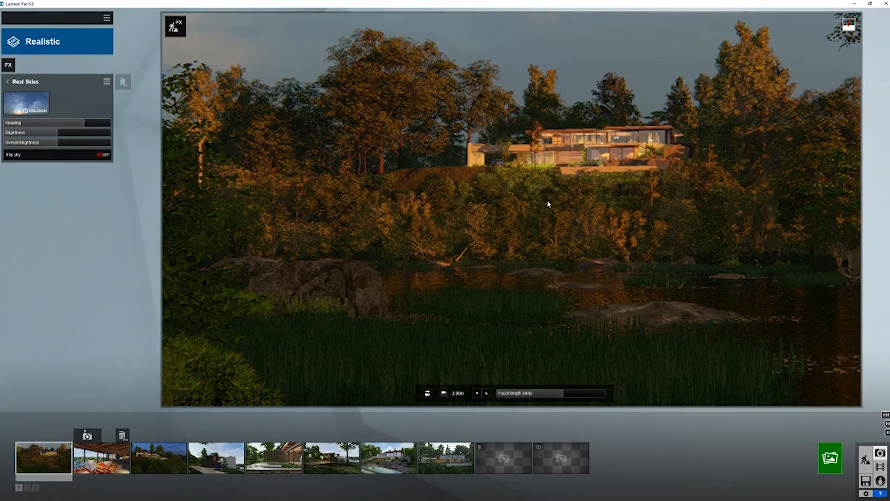
click(96, 128)
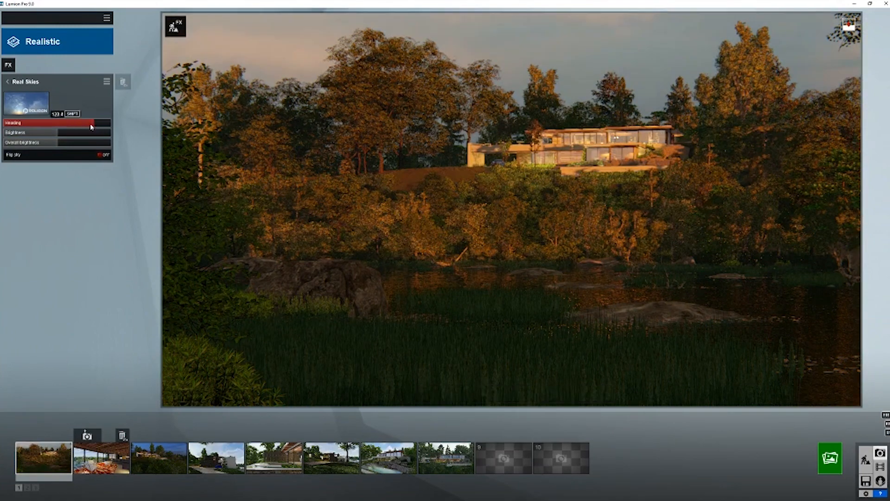
click(82, 126)
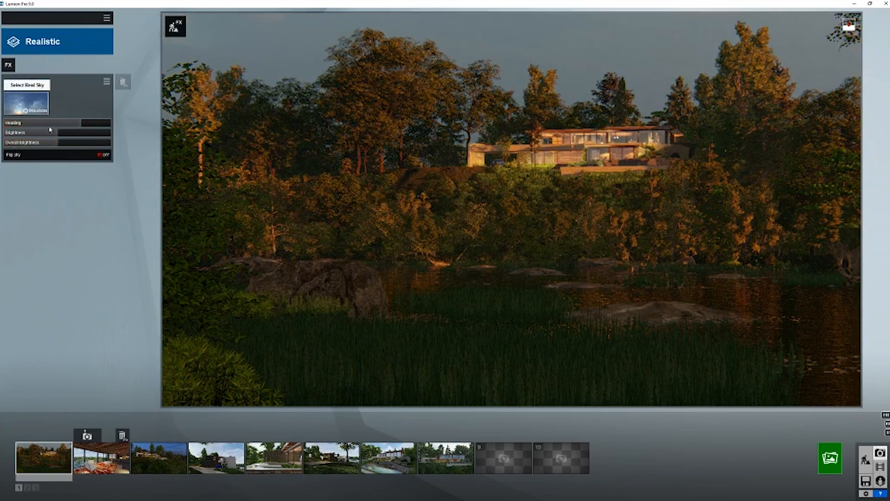
click(93, 146)
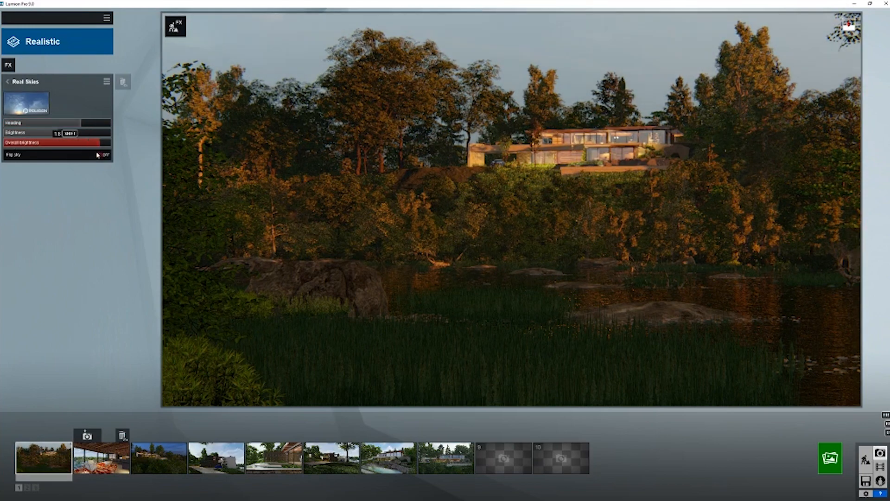
Step: Open the second photo, the living room, and apply the Interior style to it
click(119, 448)
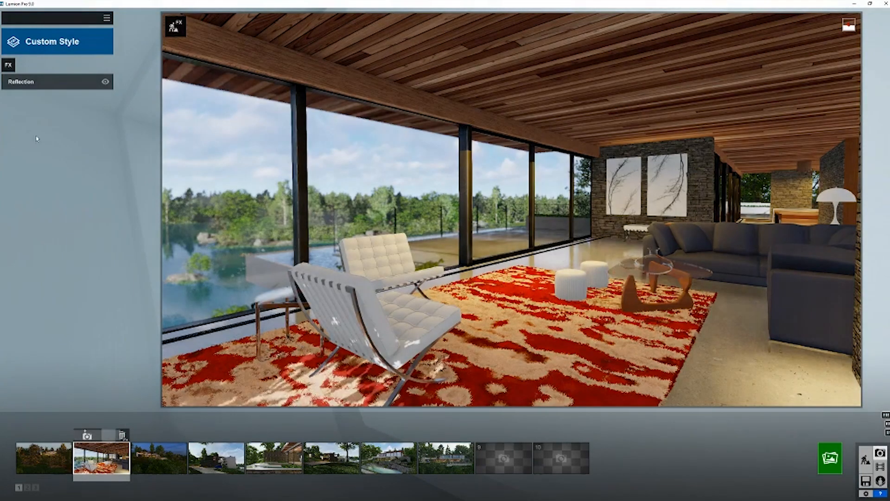
click(16, 69)
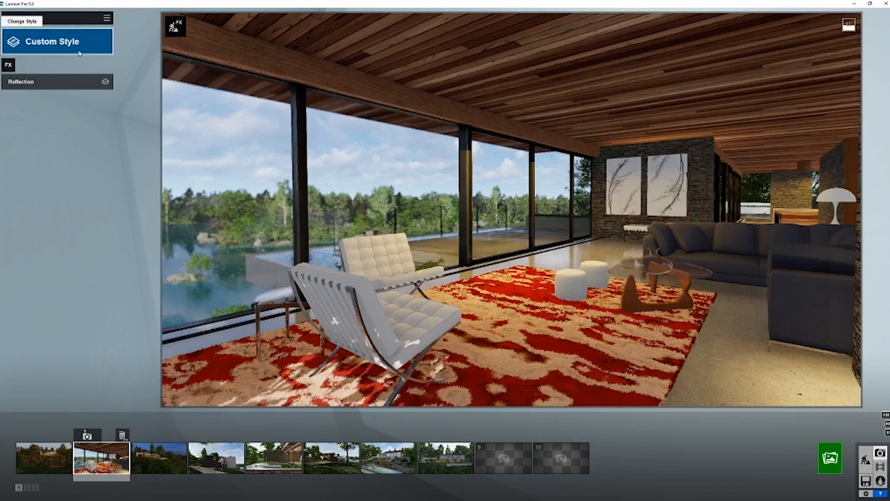
click(79, 52)
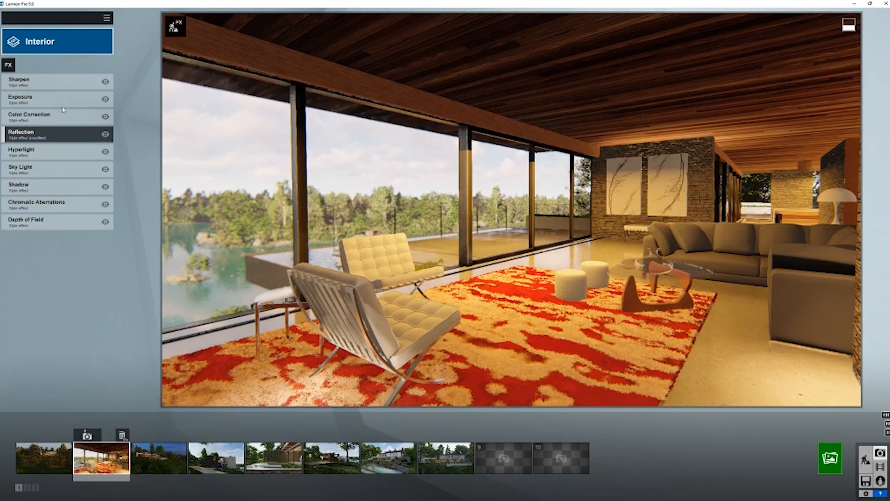
Step: Add a Real Skies effect to the living room photo and choose the fourth Sunset sky
click(13, 66)
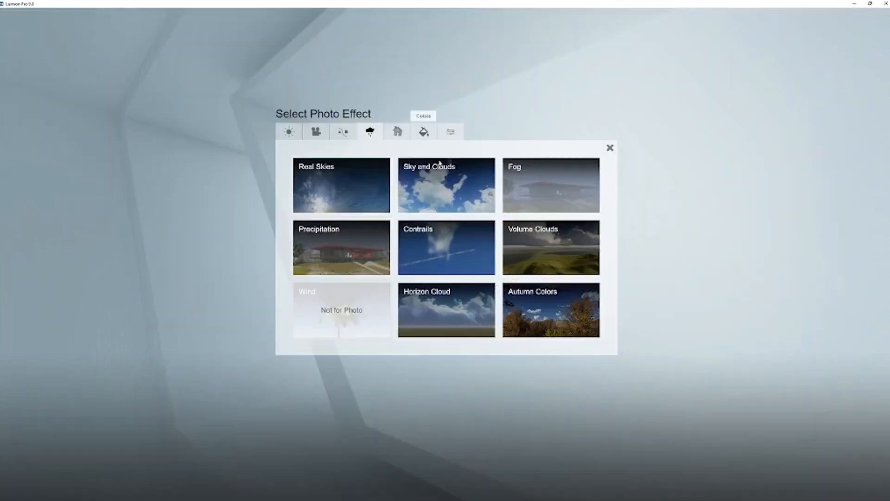
click(363, 193)
click(40, 99)
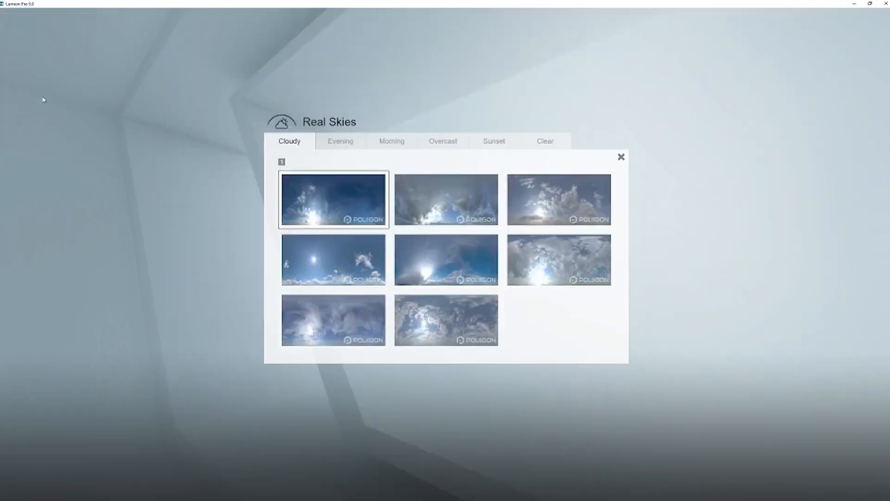
click(438, 142)
click(470, 141)
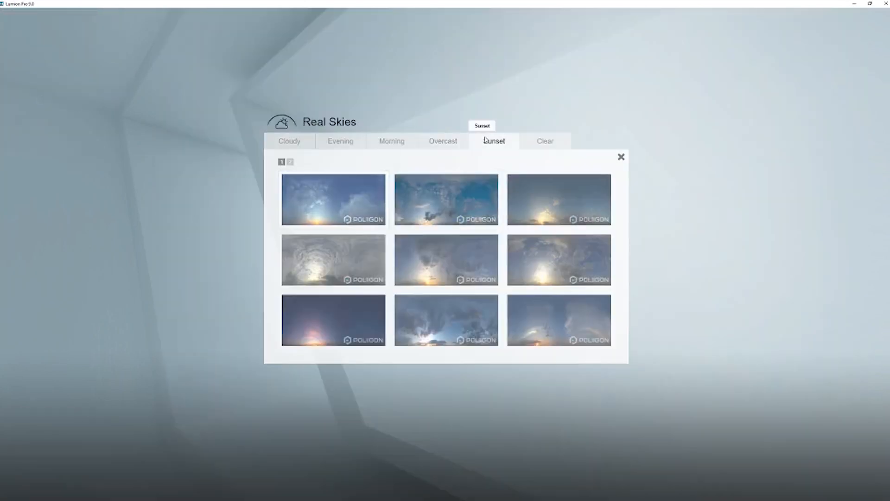
click(354, 252)
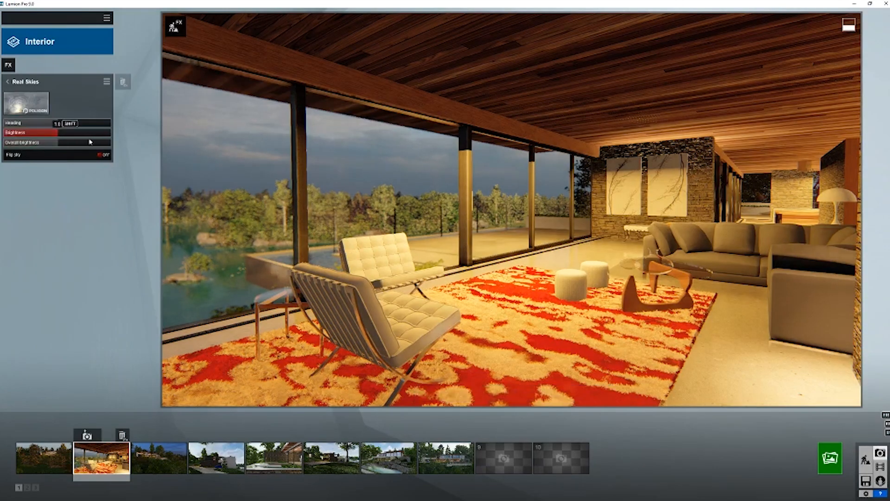
Step: Set the living room sky's brightness to about 1.9, overall brightness to about 1.8 and heading to about 110
click(107, 133)
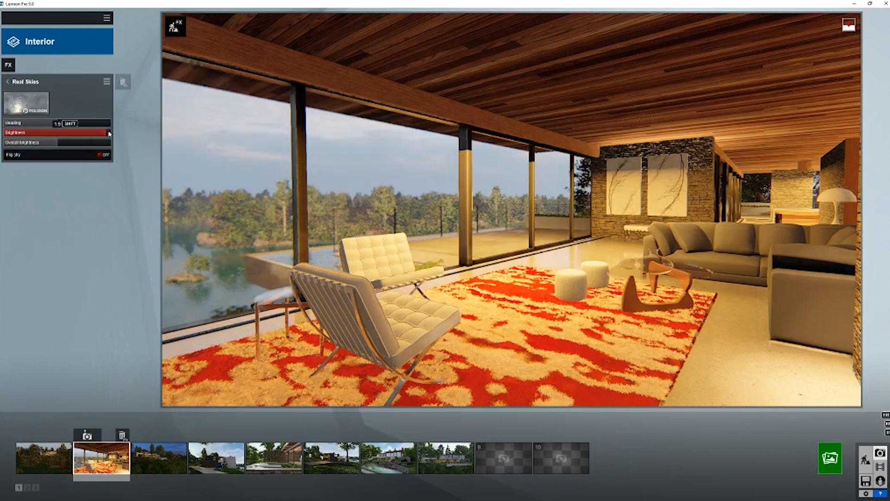
click(98, 145)
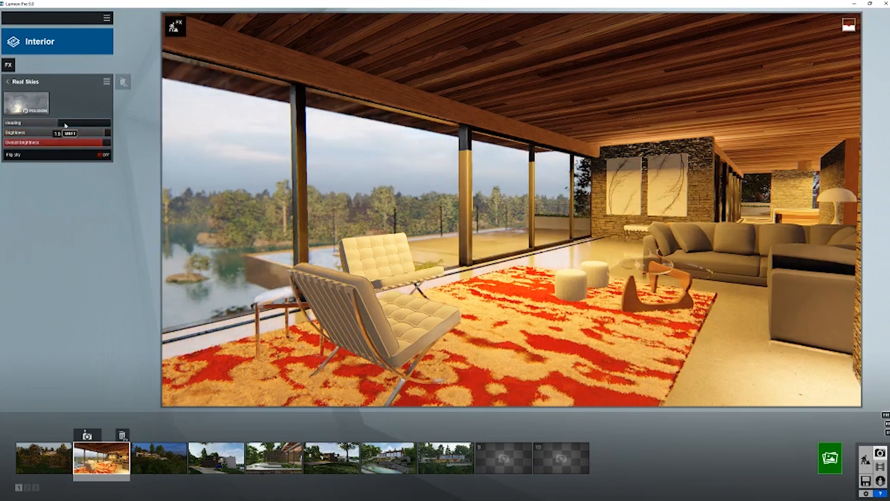
click(91, 124)
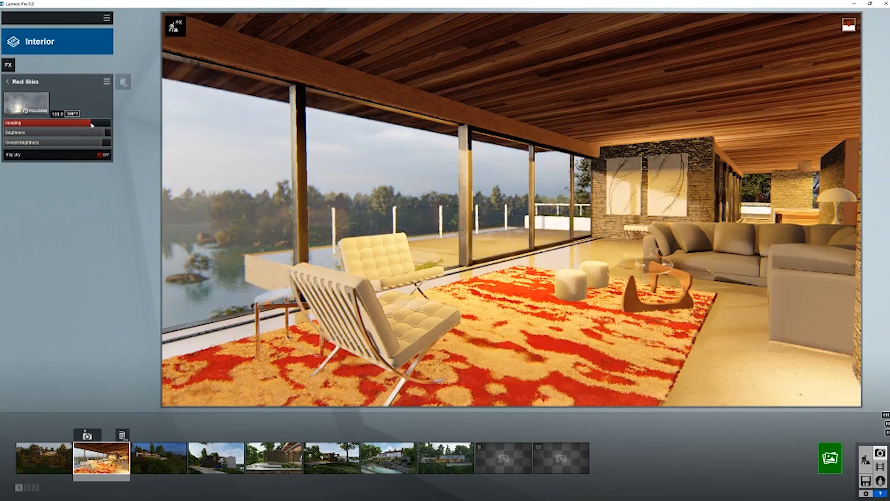
Step: Change the living room's Real Skies image to the ninth Sunset sky and turn on Flip sky
click(30, 109)
click(545, 331)
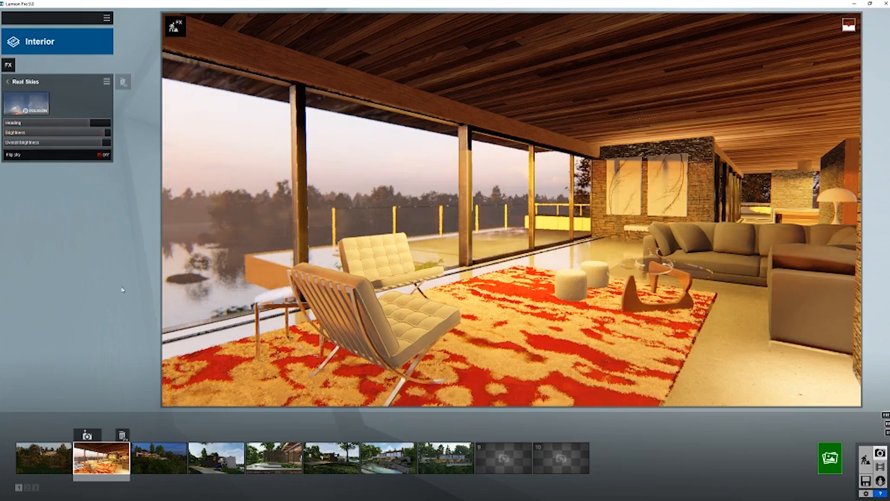
click(105, 156)
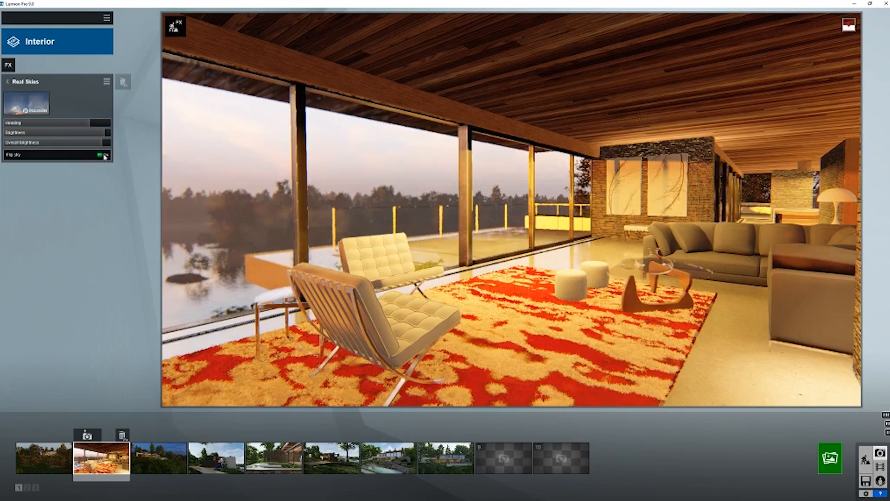
Step: Open the third photo, the hillside house, and change its Real Skies image to the fifth Evening sky
click(151, 462)
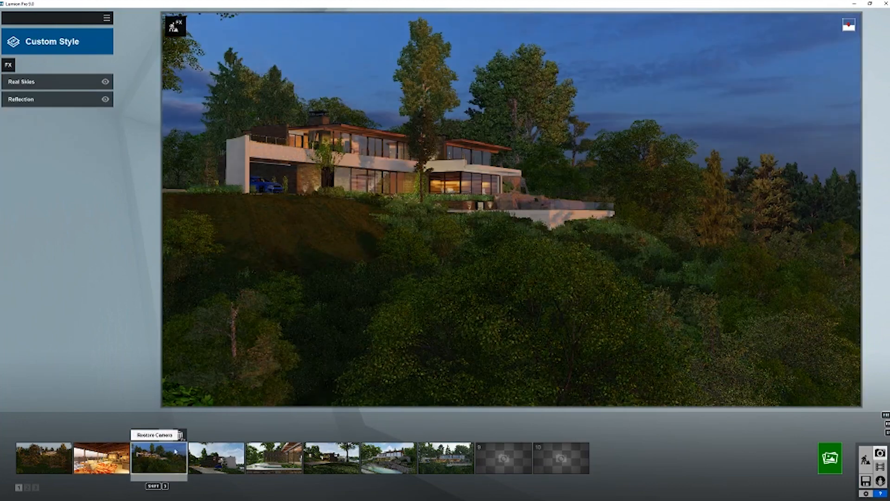
click(51, 82)
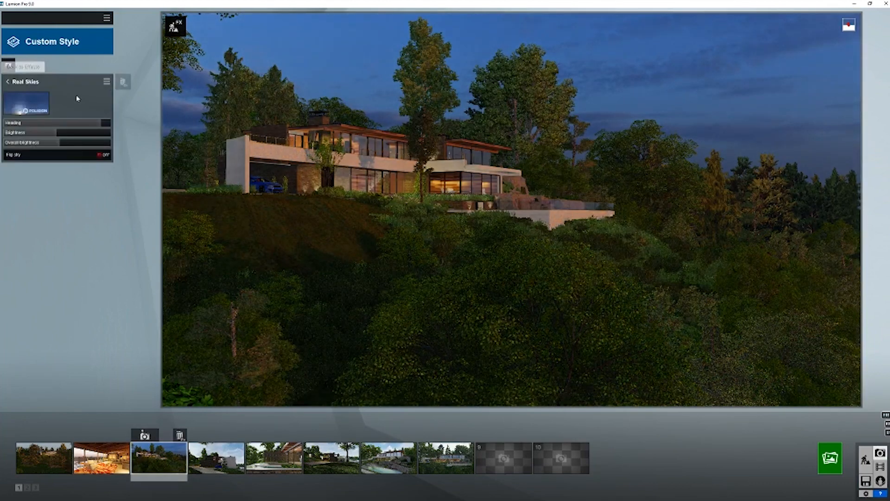
click(26, 102)
click(500, 141)
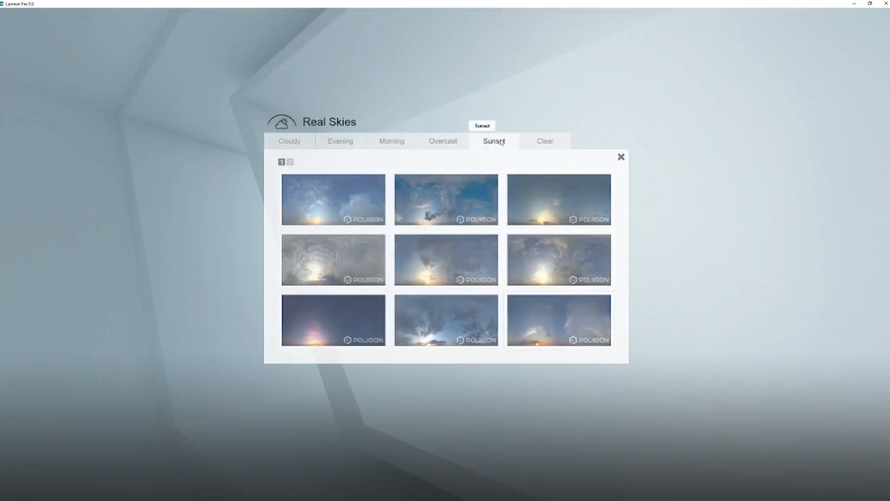
click(341, 141)
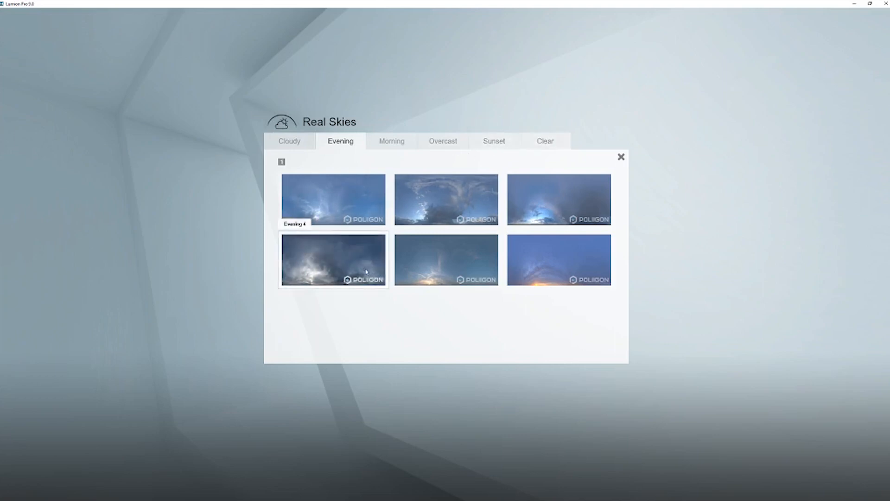
click(448, 260)
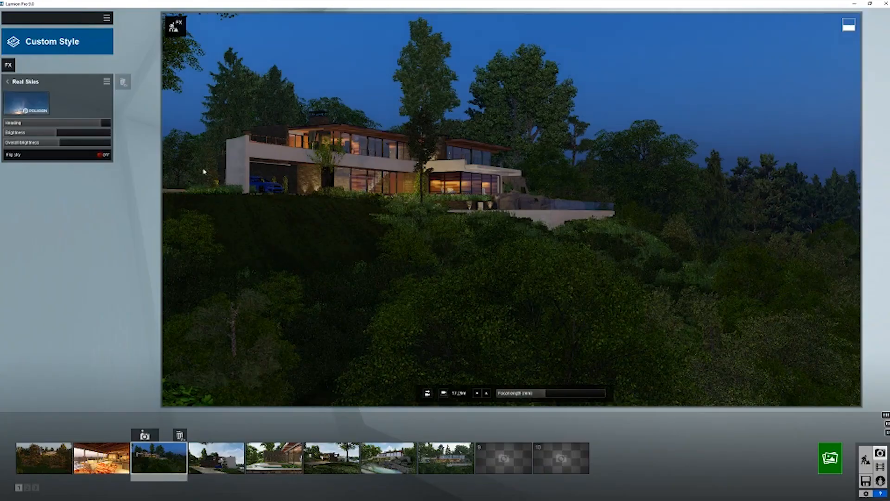
Step: Rotate the evening sky's heading to bring clouds behind the house, set overall brightness to about 1.6 and turn on Flip sky
drag(78, 126, 71, 124)
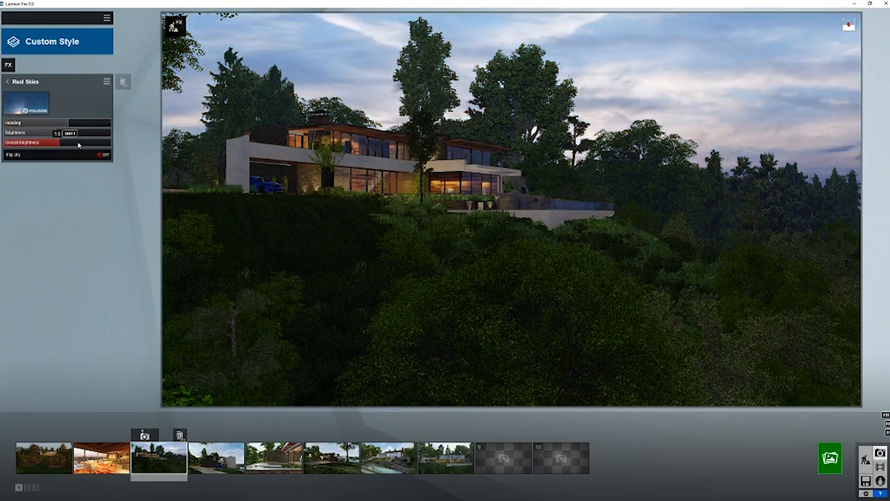
click(93, 147)
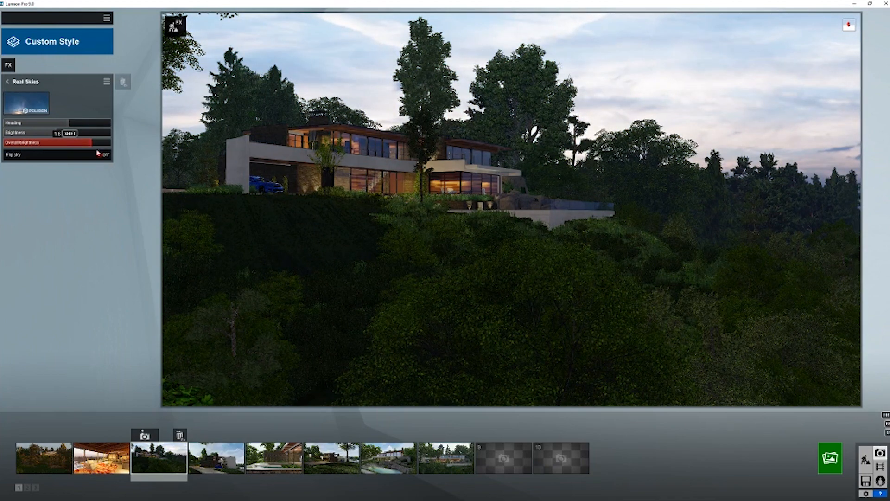
click(101, 155)
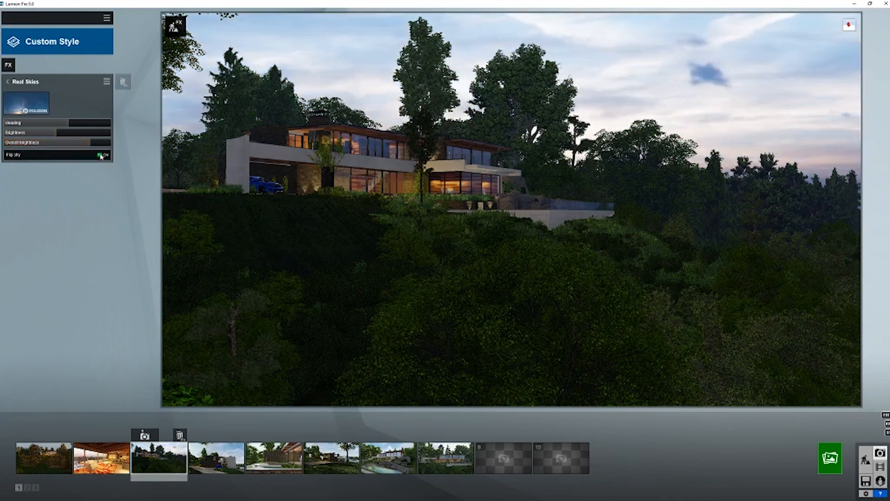
Step: Turn off Flip sky for the hillside house photo and apply the Realistic style to it
click(102, 155)
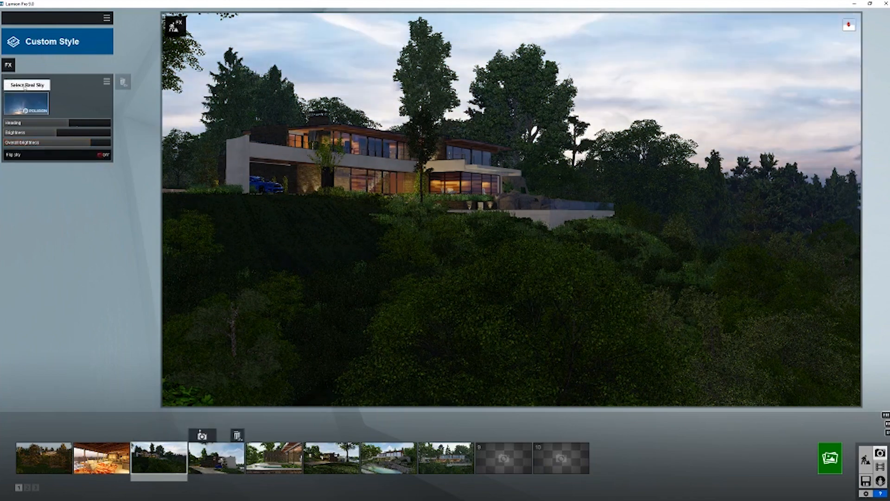
click(12, 84)
click(10, 70)
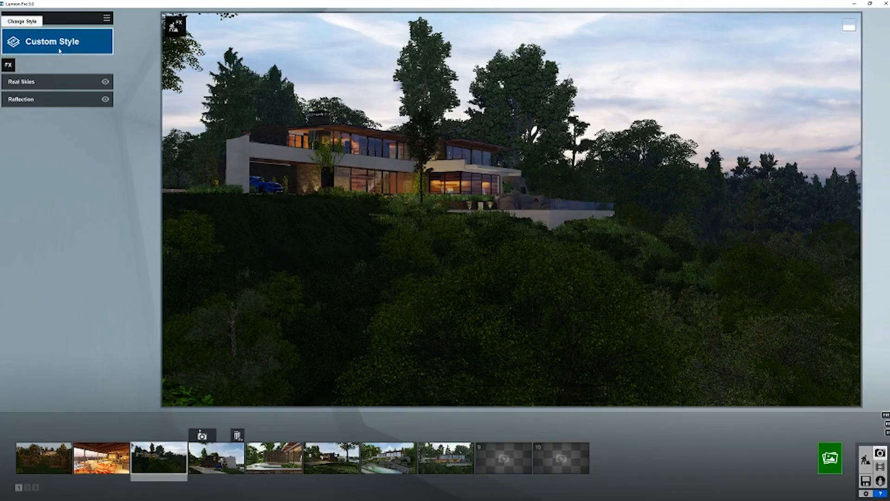
click(60, 51)
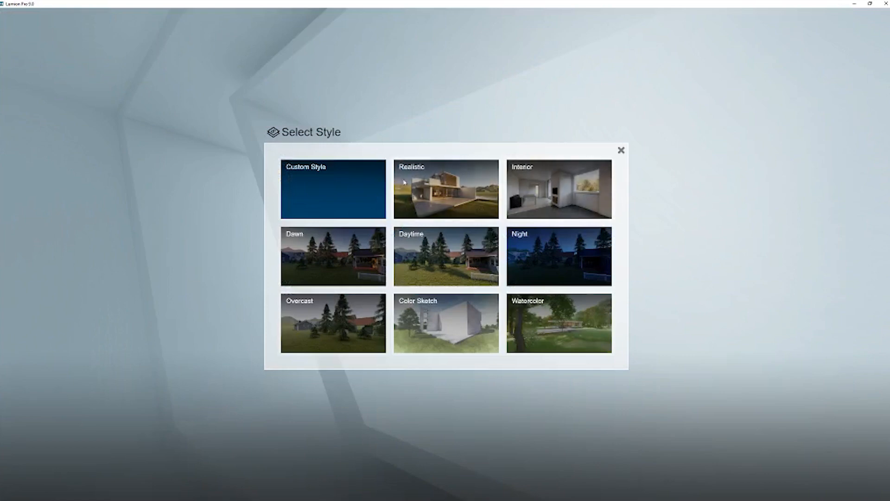
click(437, 195)
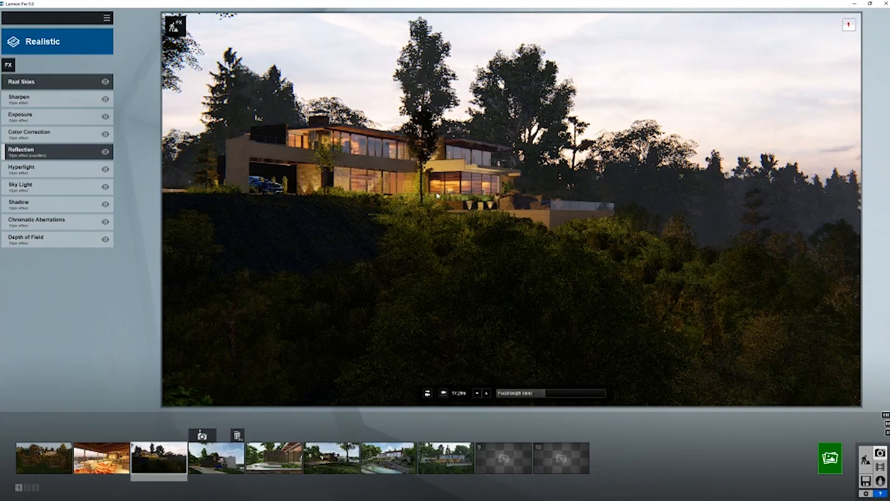
Step: Open the fourth photo, the driveway with the blue car, and apply the Realistic style to it
click(216, 458)
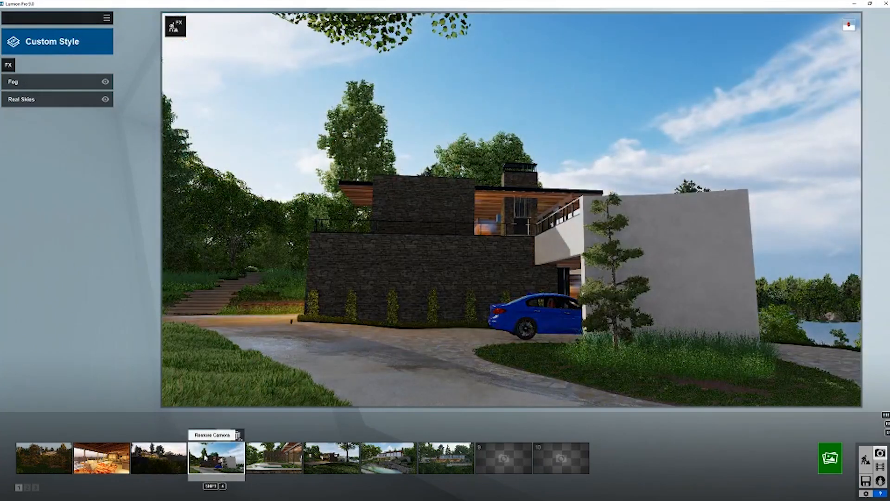
click(6, 69)
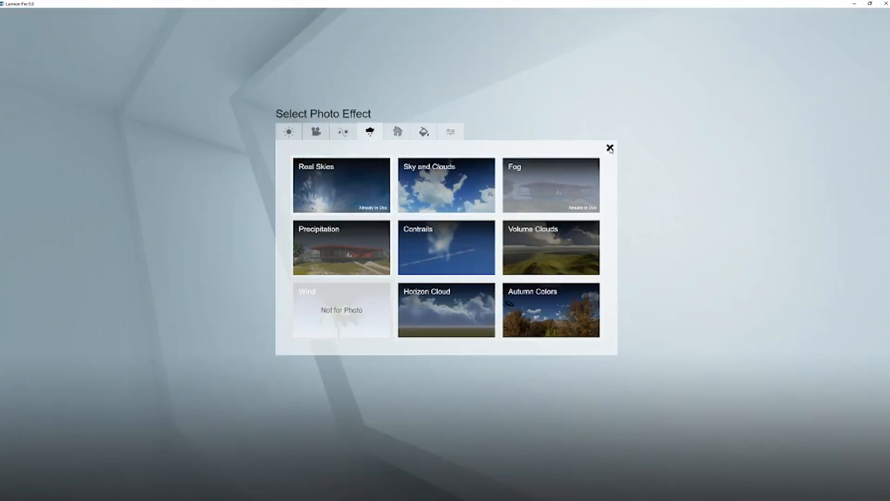
click(610, 148)
click(106, 40)
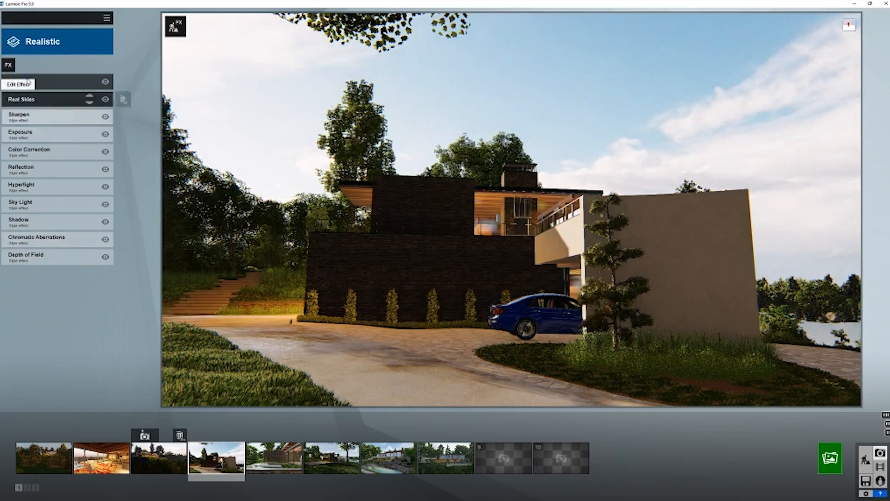
Step: Change the driveway photo's Real Skies image to the first Overcast sky, lower the heading, and raise brightness and overall brightness
click(21, 99)
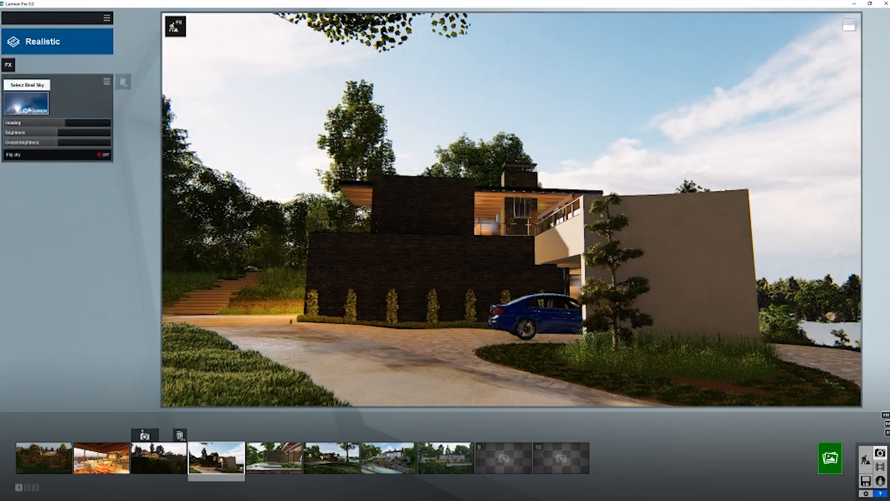
click(27, 110)
click(442, 143)
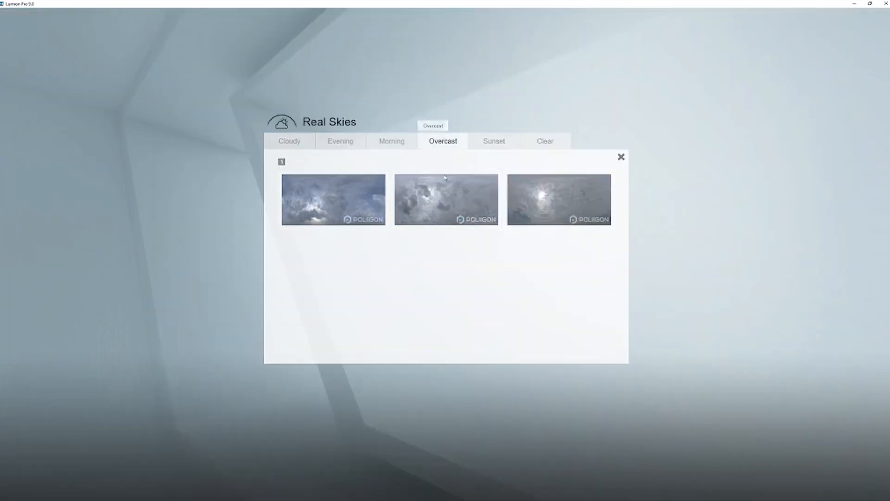
click(381, 208)
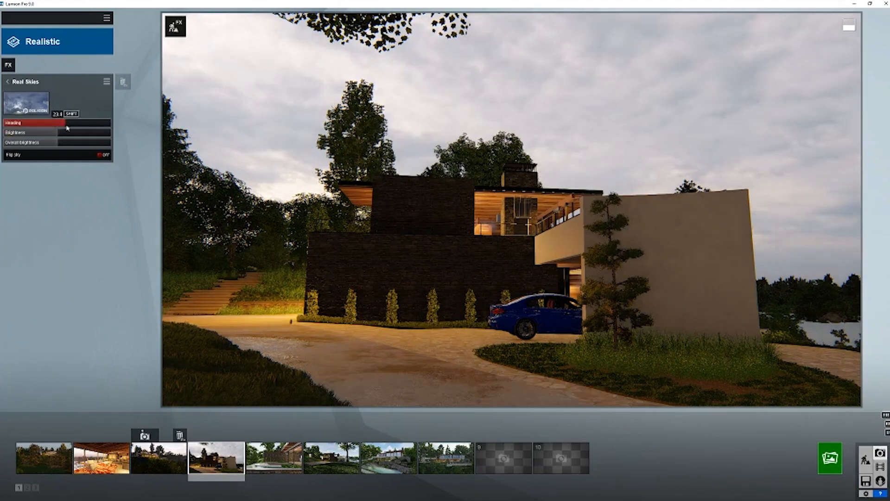
drag(66, 144, 55, 130)
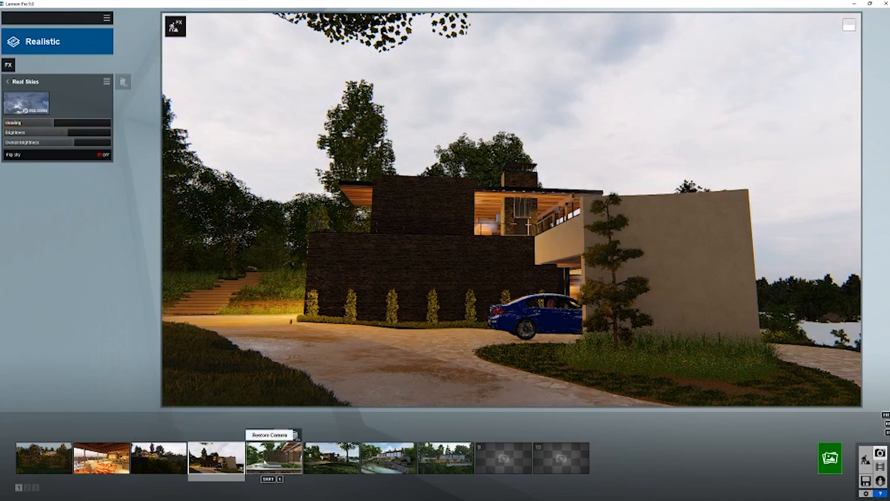
Step: Open the fifth photo, the terrace with the stone wall, apply the Realistic style and add the Real Skies effect
click(265, 462)
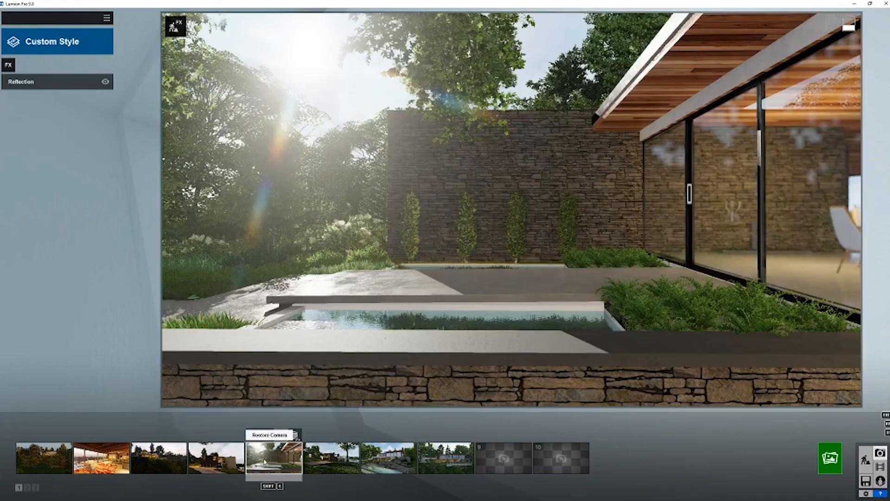
click(33, 51)
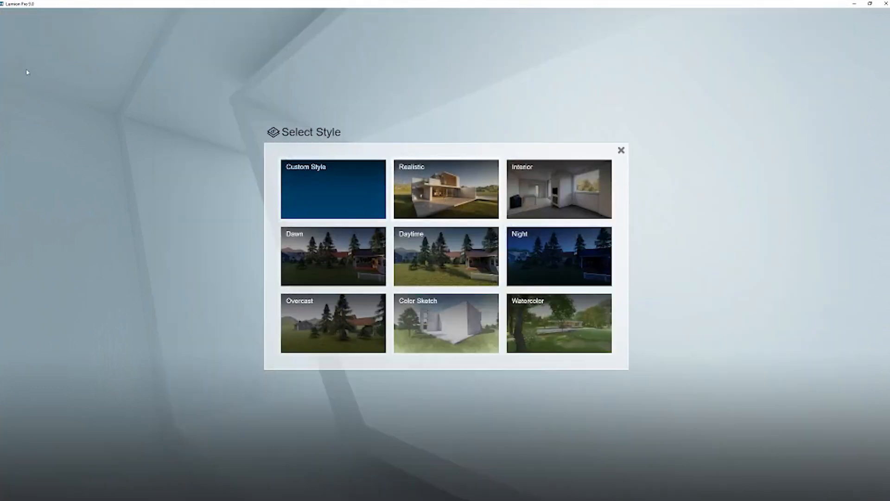
click(450, 196)
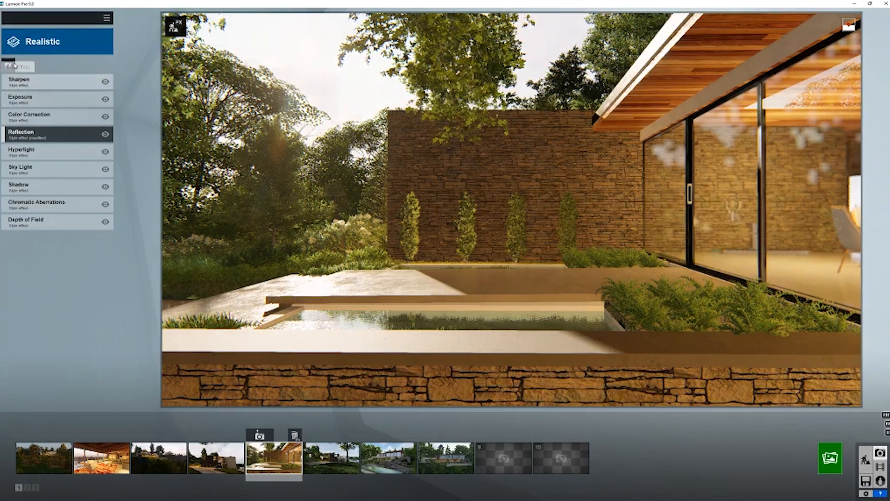
click(12, 66)
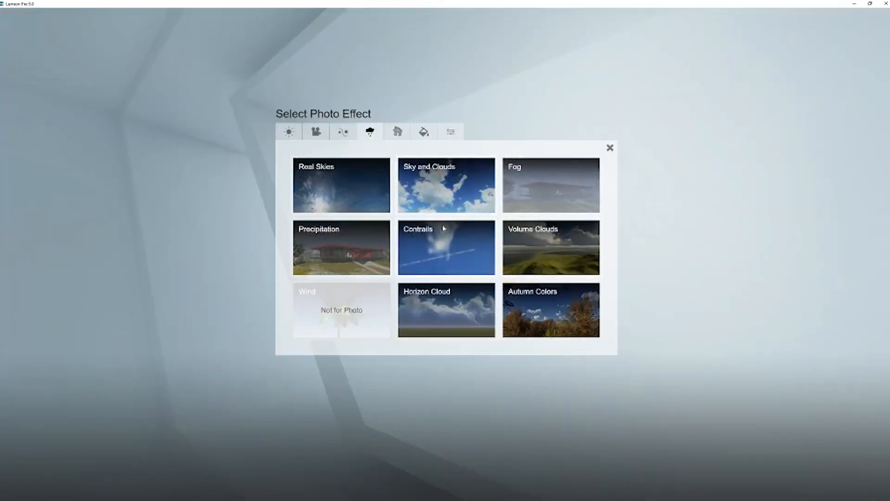
click(398, 135)
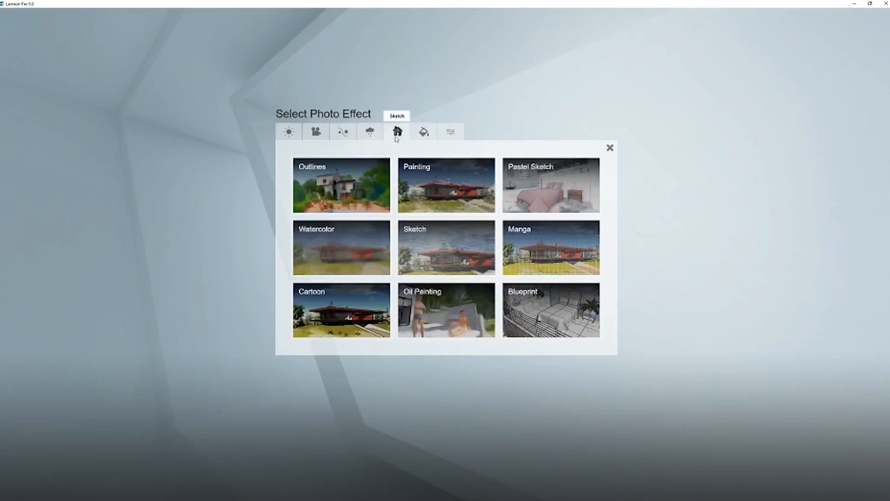
click(365, 136)
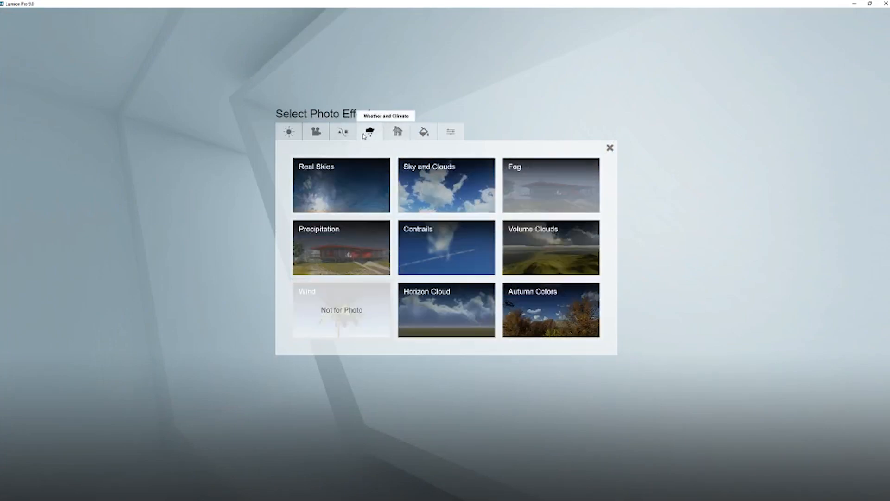
click(334, 166)
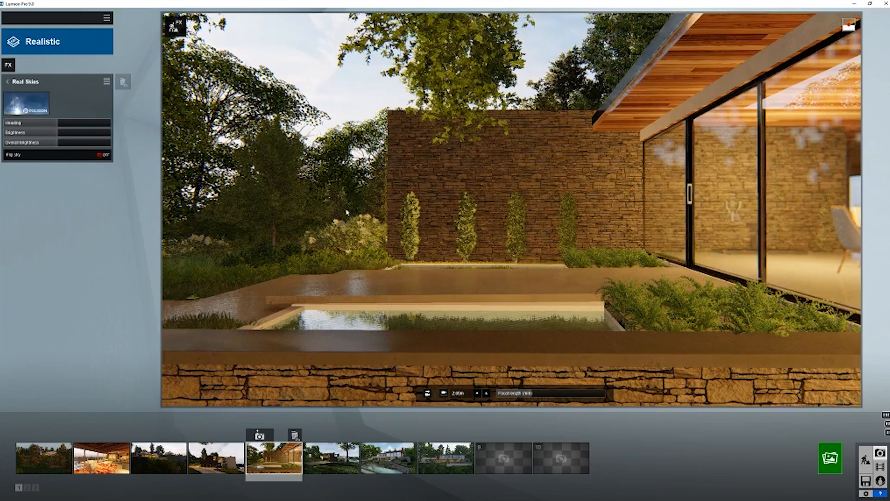
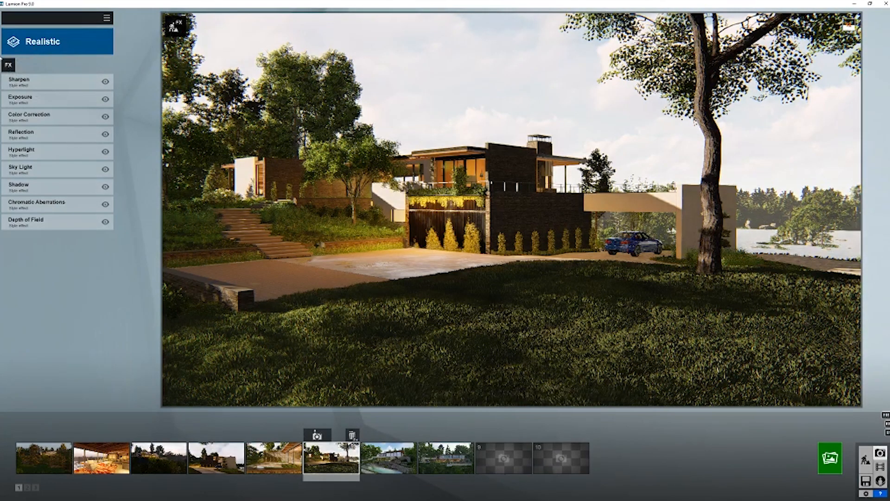
Step: Add the Real Skies effect to the sixth photo, the house seen from the lawn, and set its heading to 109.9
click(10, 68)
click(338, 172)
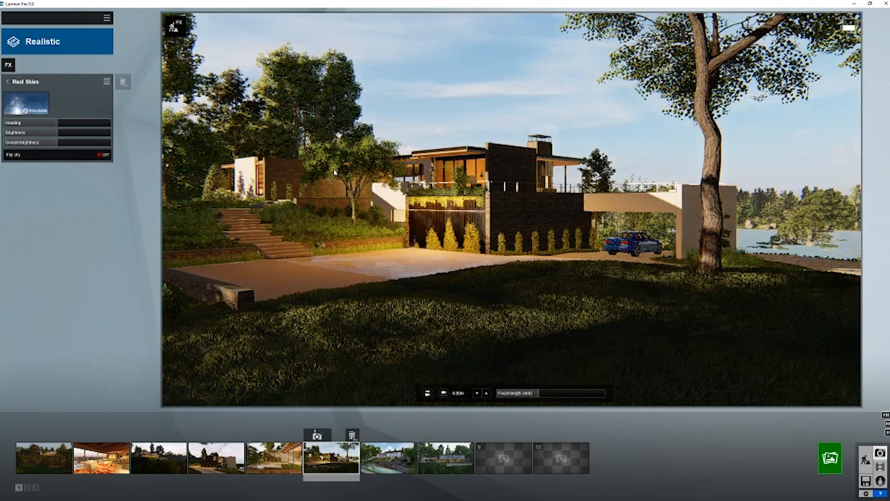
drag(56, 123, 92, 125)
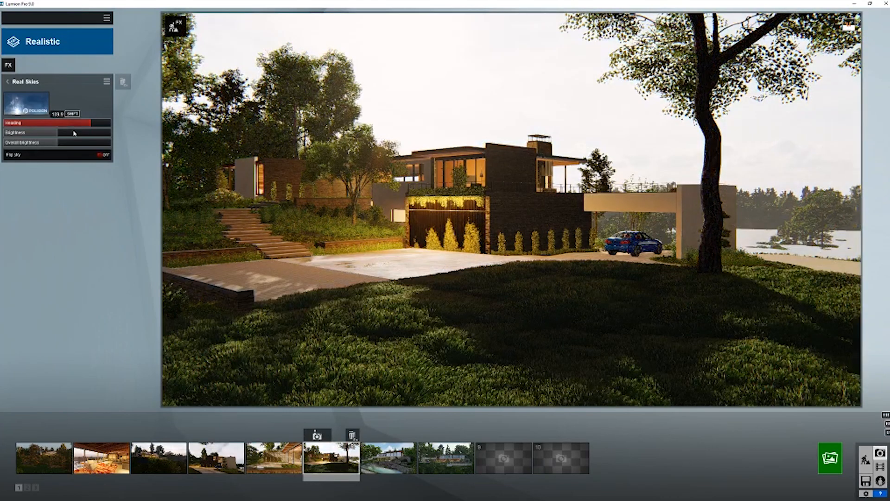
Step: Change the lawn photo's Real Skies image to the second Clear sky
click(26, 103)
click(341, 141)
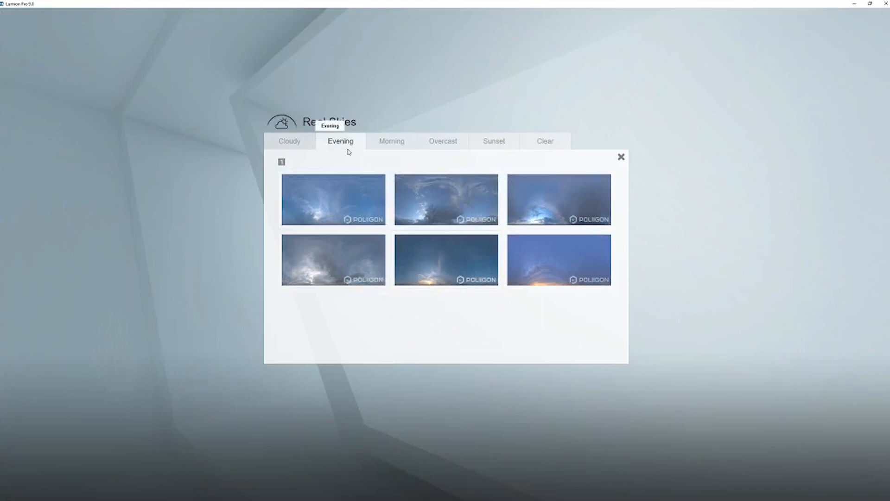
click(513, 143)
click(543, 142)
click(441, 199)
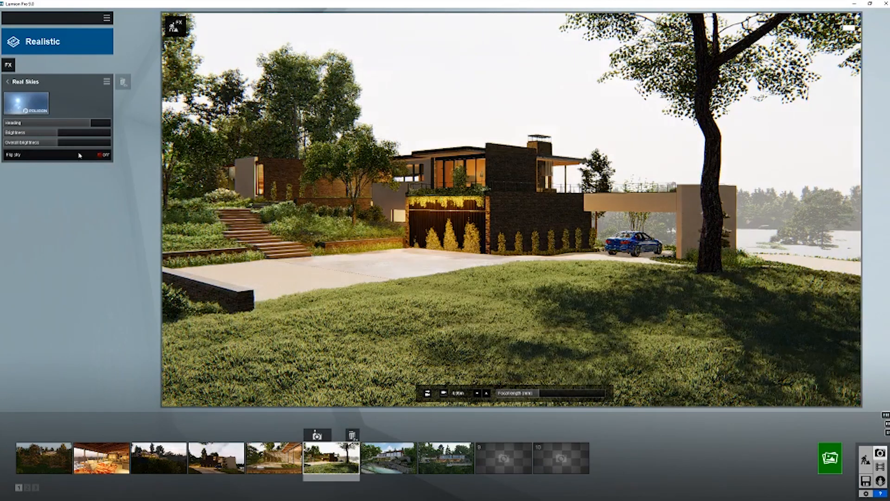
Step: Set the clear sky's heading to about -81, leave its brightness at about 1.0 and raise its overall brightness
click(34, 126)
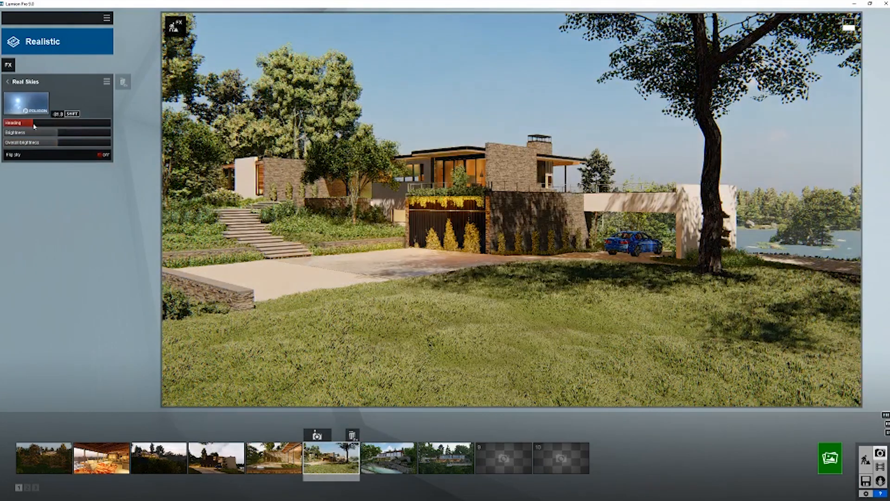
click(84, 135)
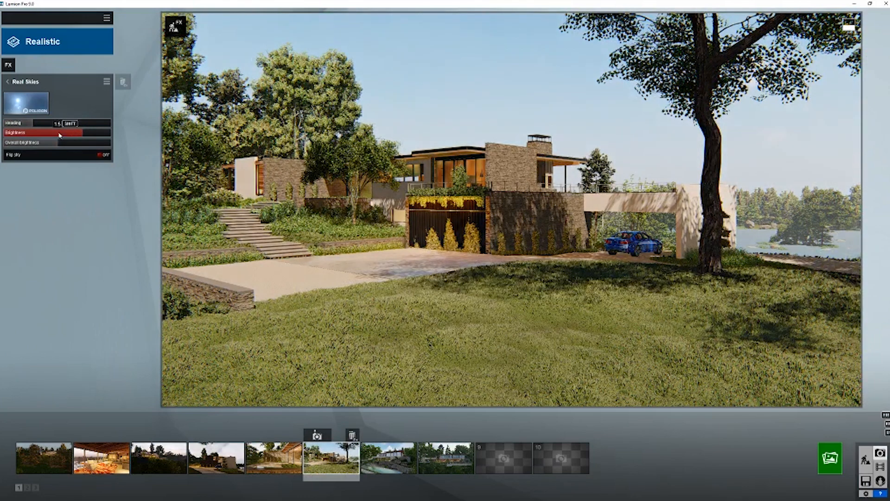
click(58, 134)
click(77, 142)
Step: Open the seventh photo, the house above the swimming pool, apply the Realistic style and add the Real Skies effect
click(377, 446)
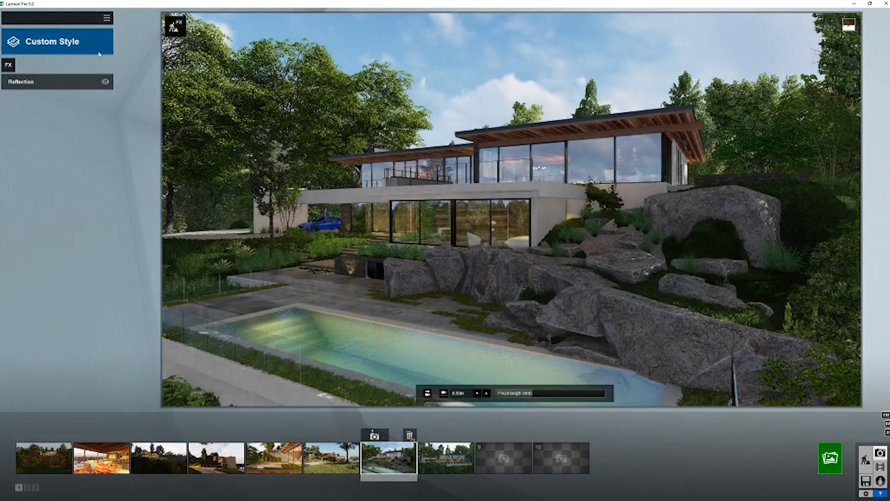
click(49, 43)
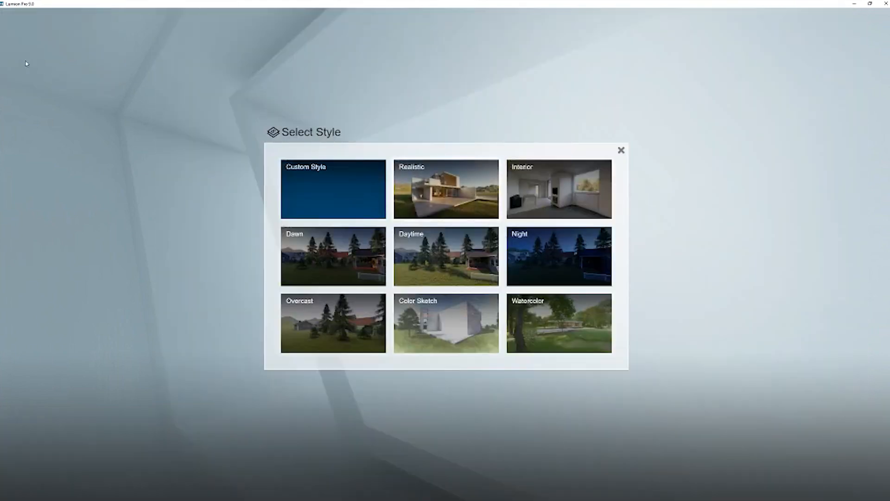
click(448, 195)
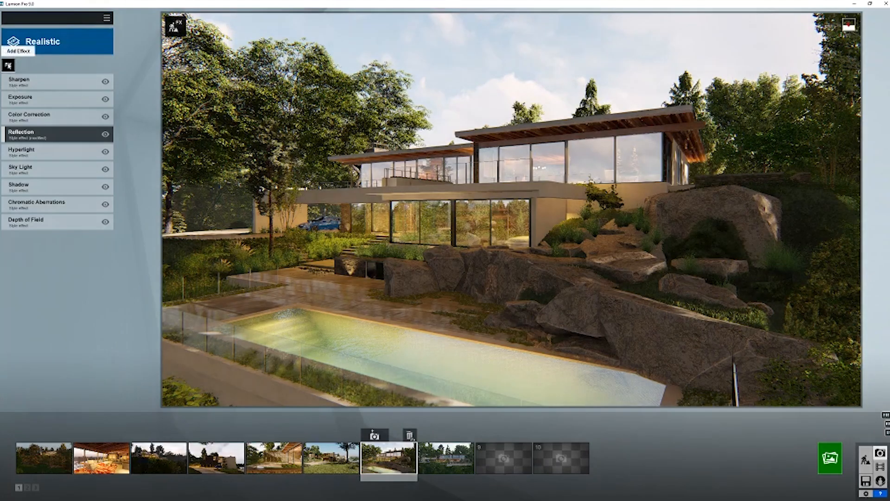
click(8, 66)
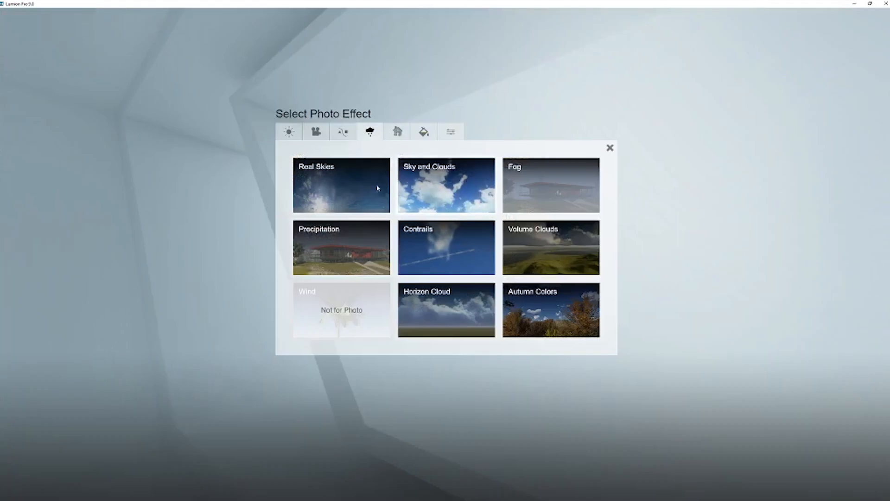
click(357, 180)
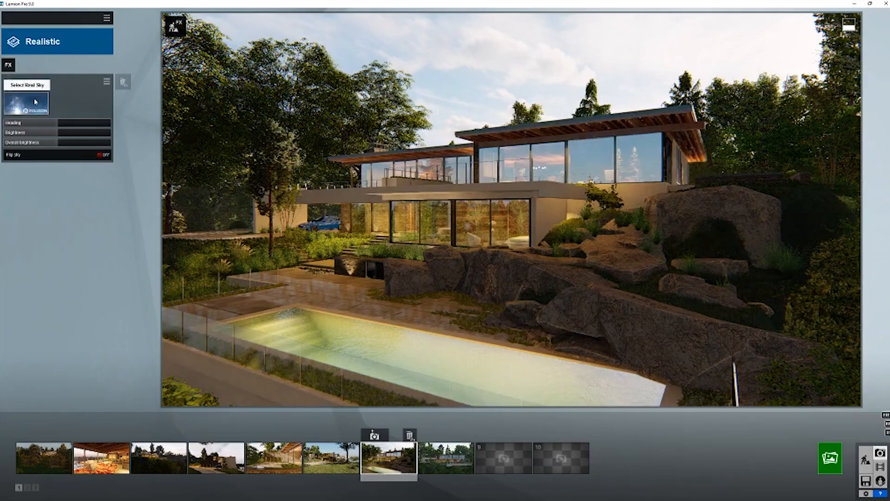
Step: Change the pool photo's Real Skies image to the seventh sky shown and set its heading to 111.0
click(35, 99)
click(348, 308)
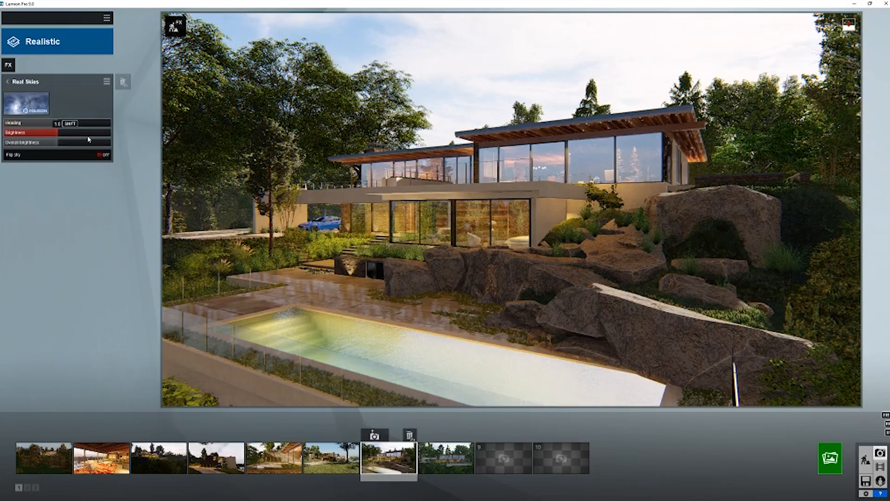
click(92, 123)
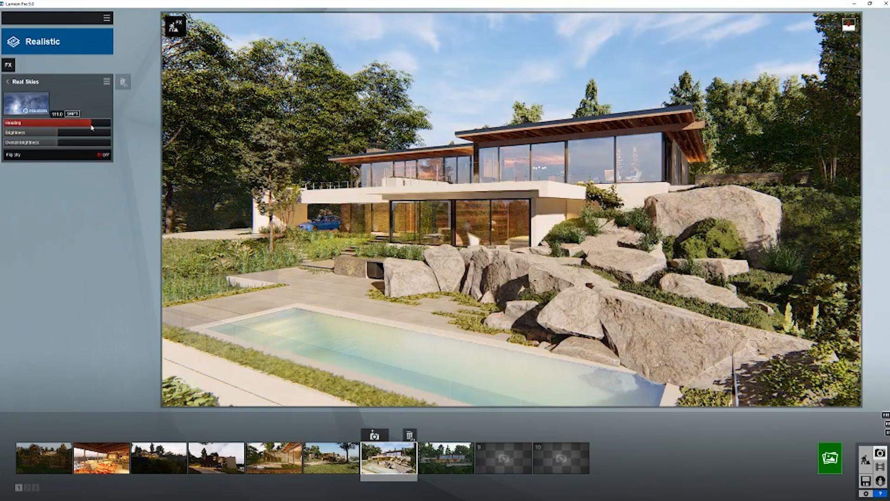
Step: Open the eighth photo, the front view with the blue car, and change its Real Skies image to a Sunset sky
click(446, 458)
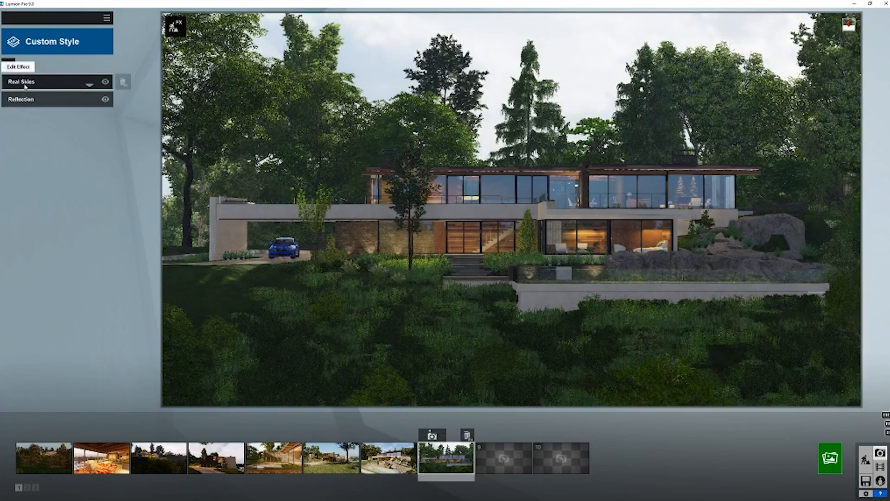
click(25, 87)
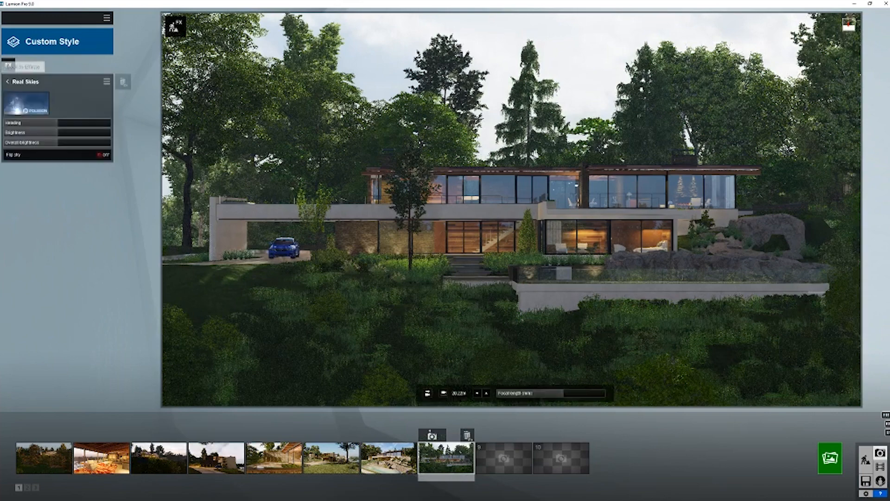
click(32, 99)
click(441, 147)
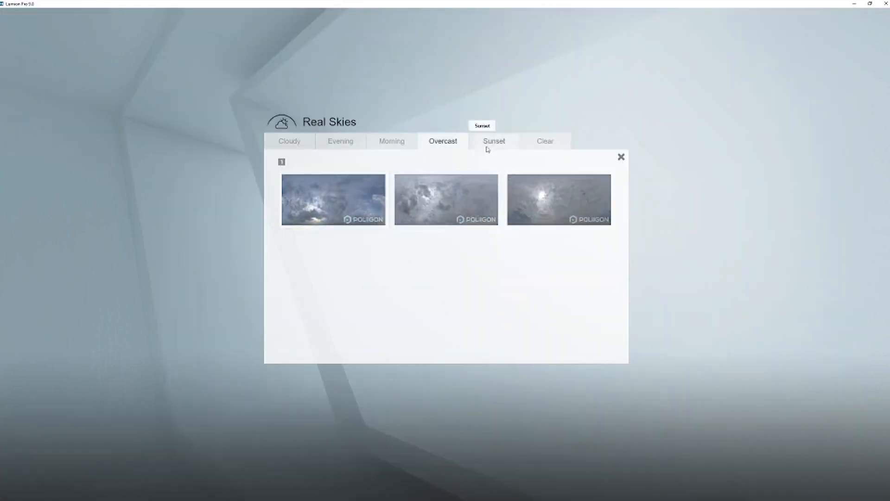
click(492, 142)
click(341, 305)
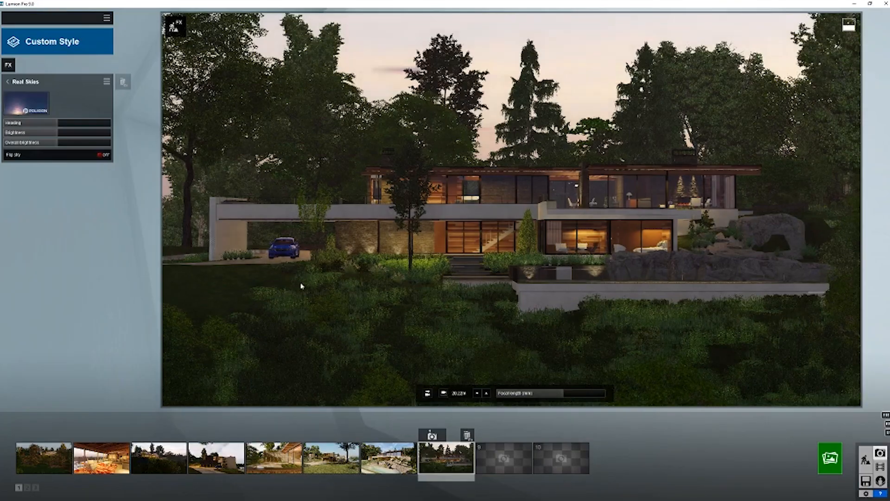
Step: Set the sunset sky's heading to about 100, its overall brightness to about 1.6 and its brightness to about 0.6
mouse_move(86, 126)
mouse_down()
mouse_move(28, 123)
mouse_move(90, 127)
mouse_up()
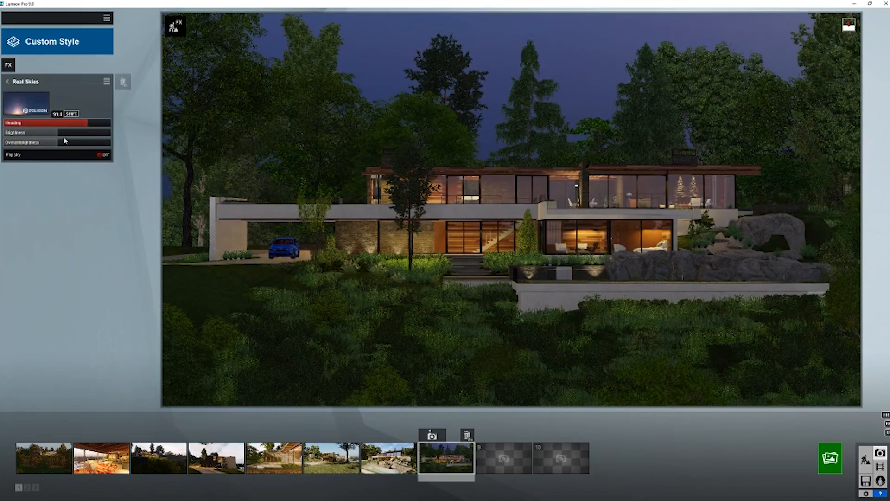
drag(83, 143, 102, 144)
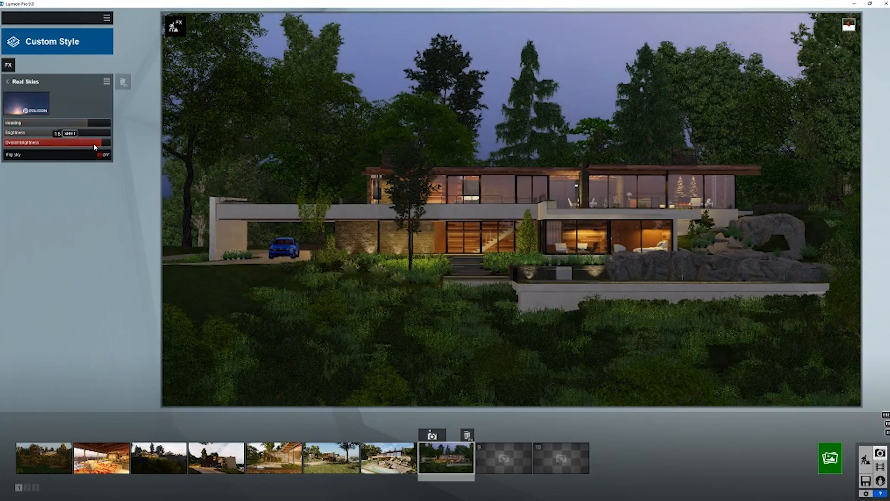
click(35, 134)
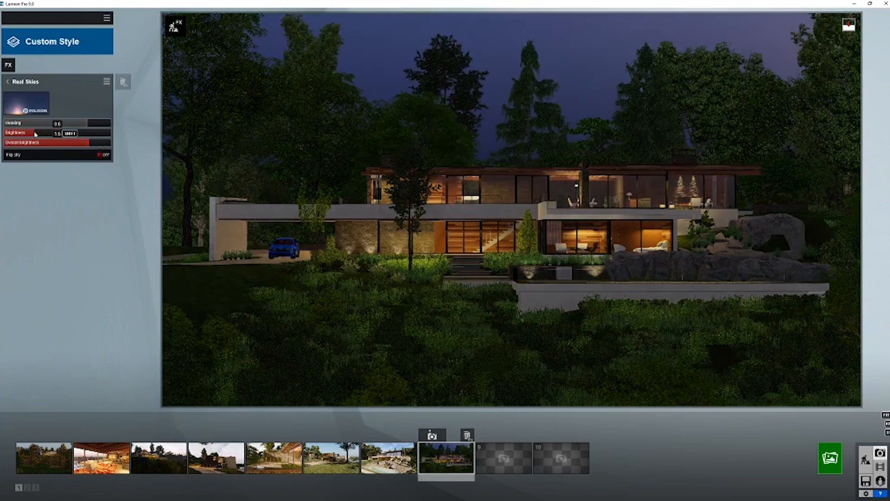
click(48, 135)
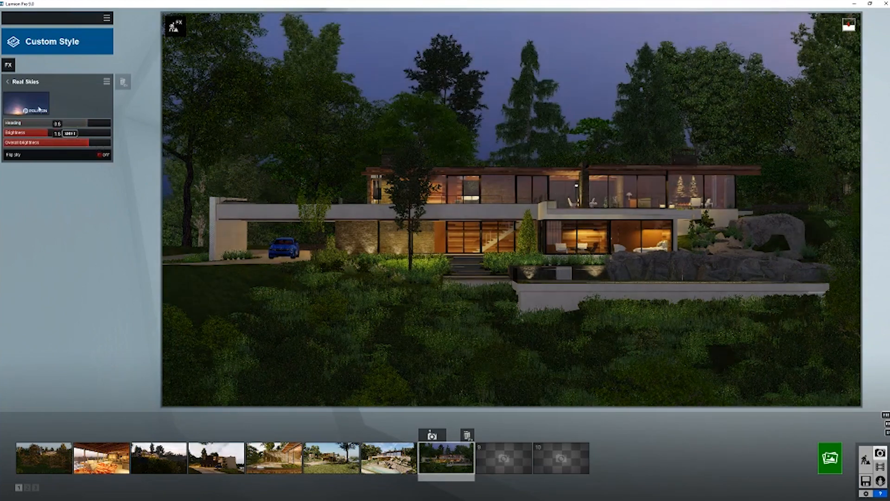
click(37, 133)
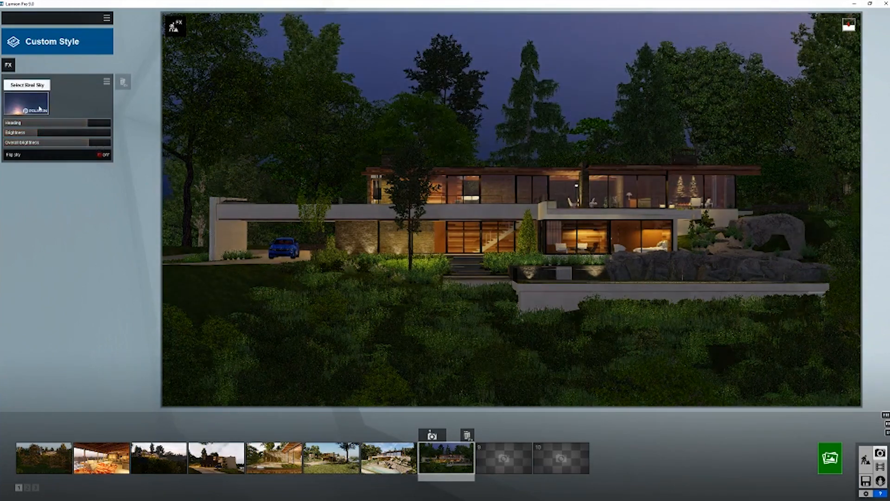
Step: Replace the eighth photo's Real Skies image with a cloudier, warmer dusk sky and set its brightness to about 0.7
click(40, 109)
click(536, 331)
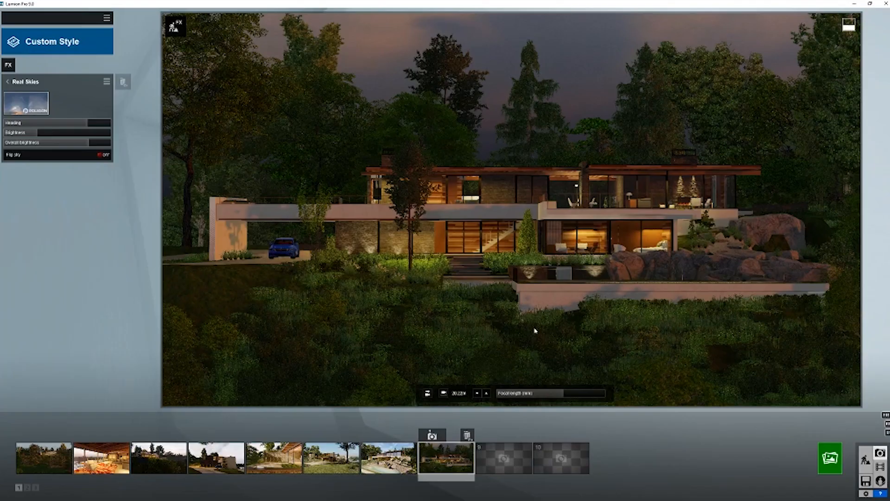
click(60, 133)
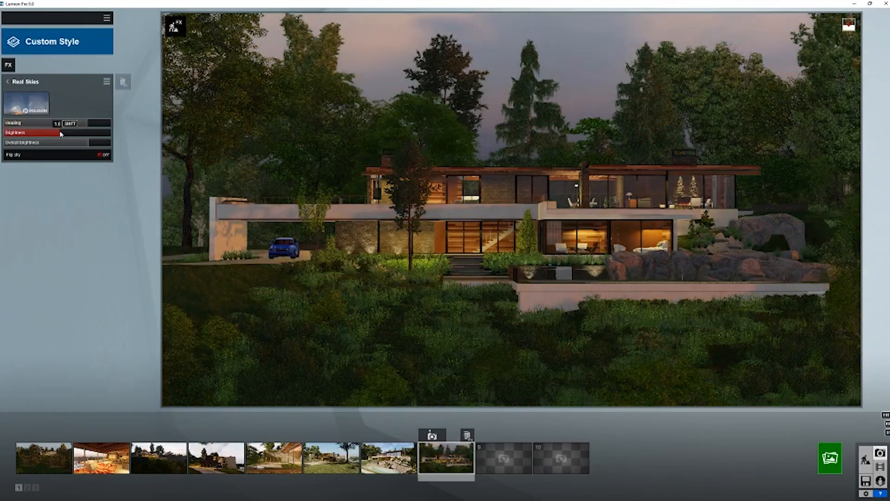
click(54, 133)
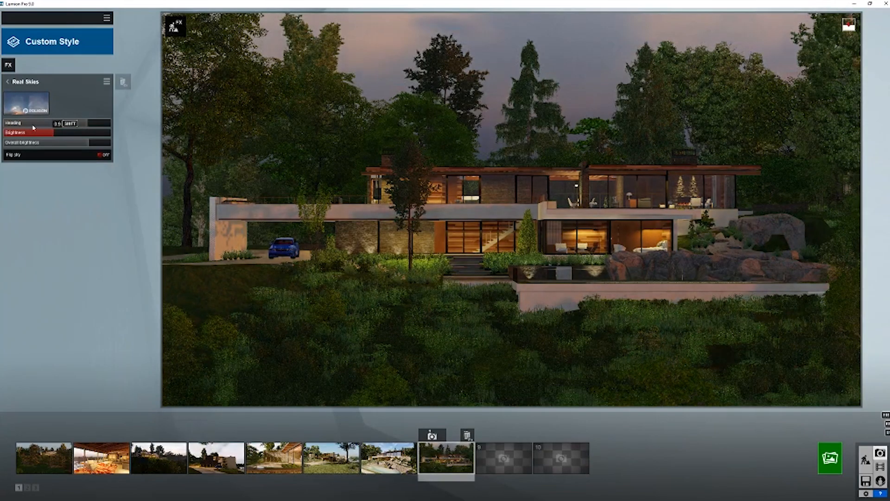
click(35, 132)
drag(40, 129, 45, 131)
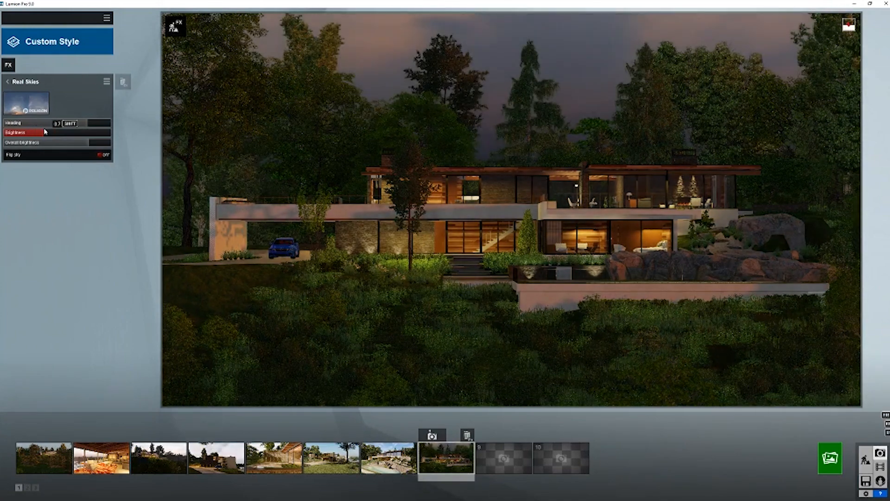
Step: Select all eight photos in the photo set and render them at Desktop size, 1920x1080
click(827, 461)
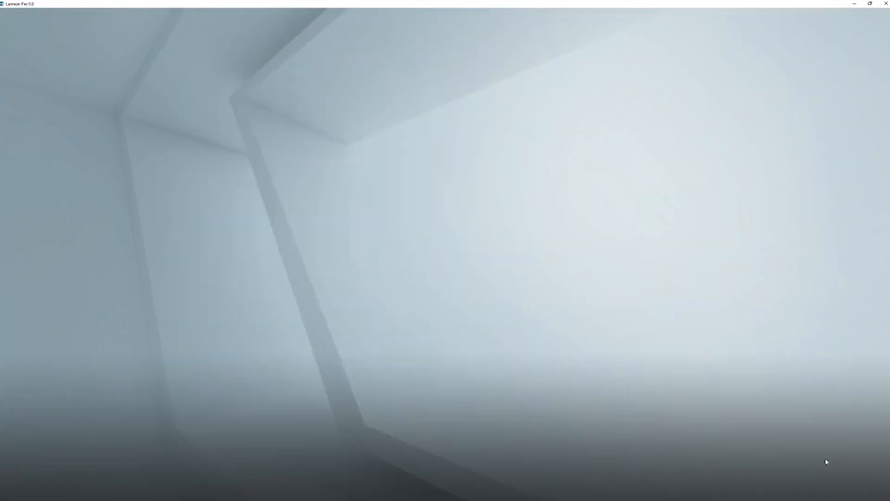
click(350, 133)
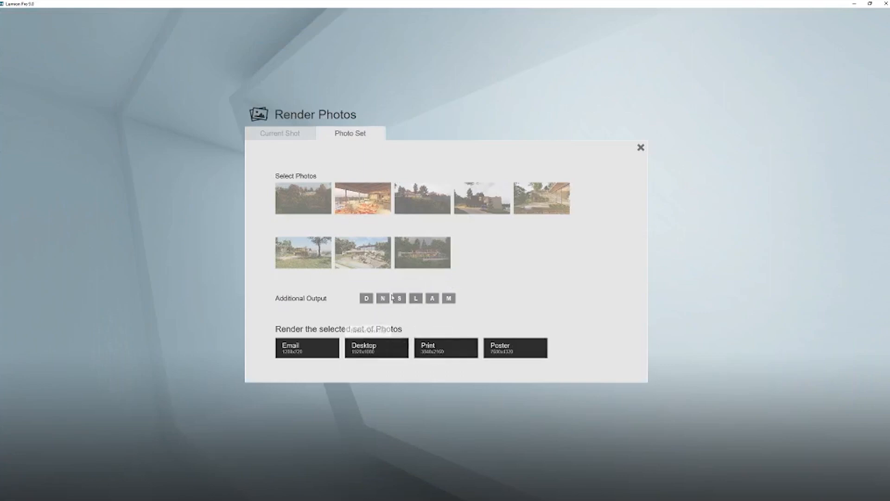
click(373, 251)
click(306, 253)
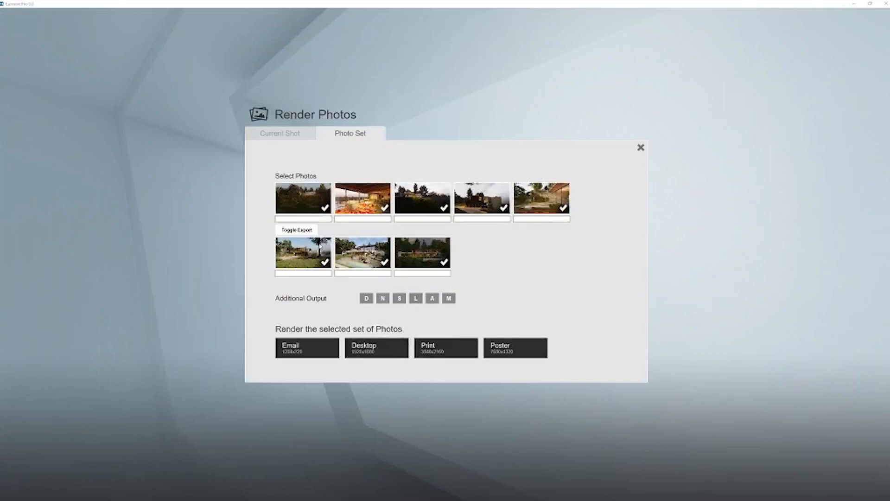
click(371, 355)
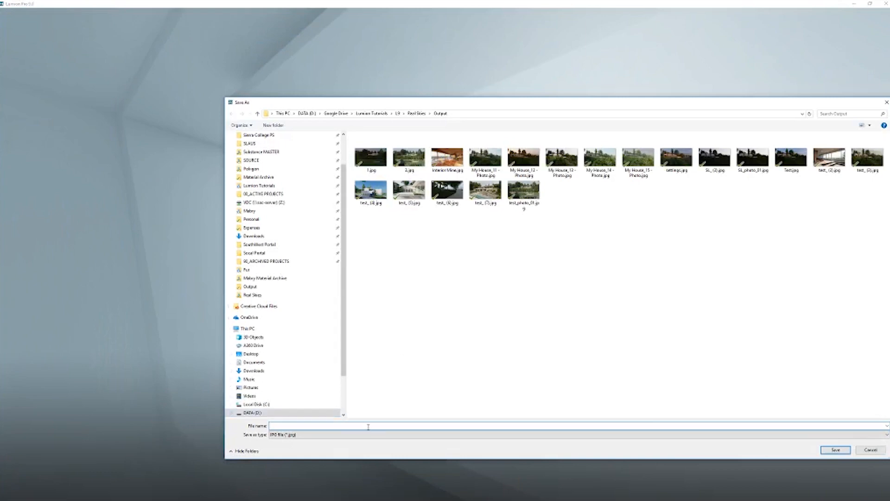
Step: Create a folder named Lighting inside the Output folder and save the rendered photo set there as JPG files
right_click(475, 294)
mouse_move(453, 366)
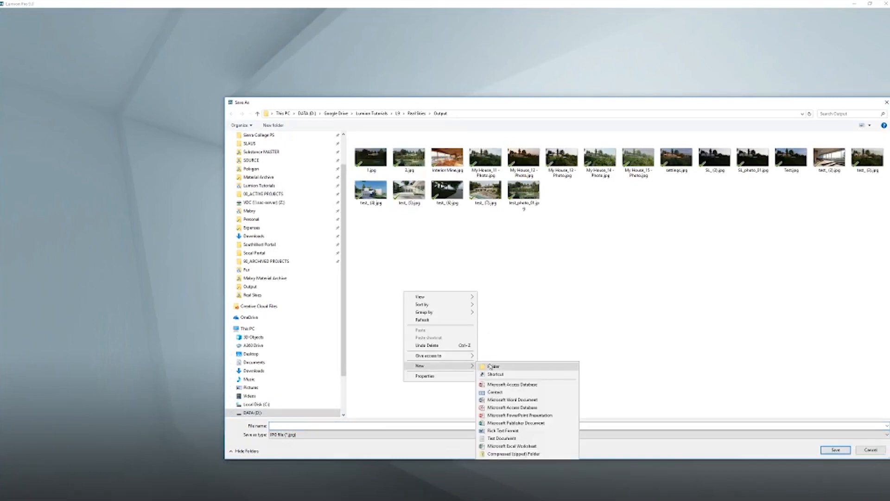
click(492, 367)
text(Lighting)
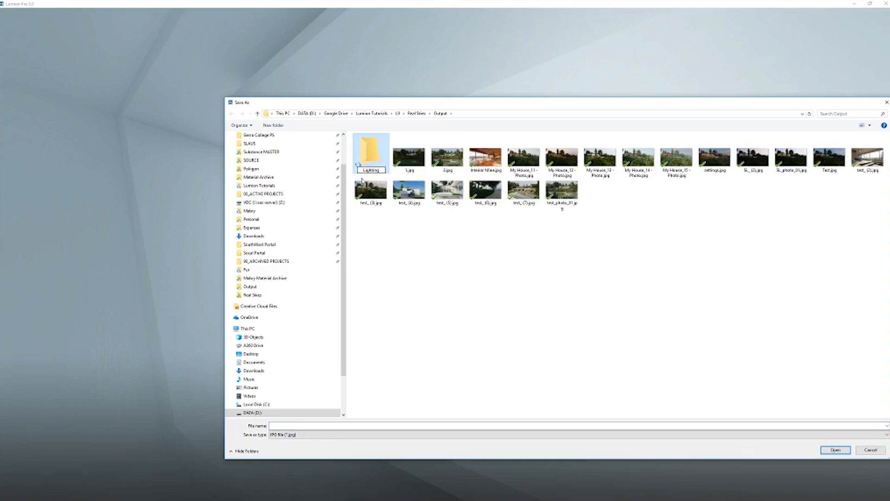
double_click(380, 152)
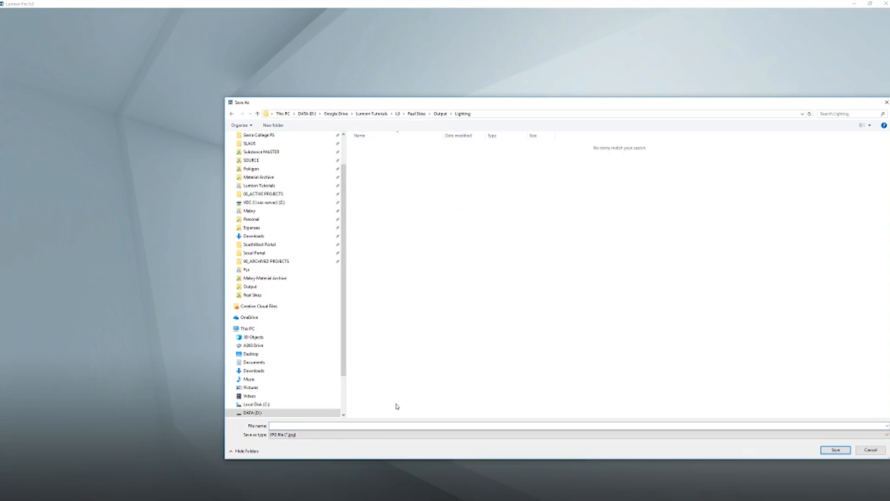
click(403, 425)
key(Return)
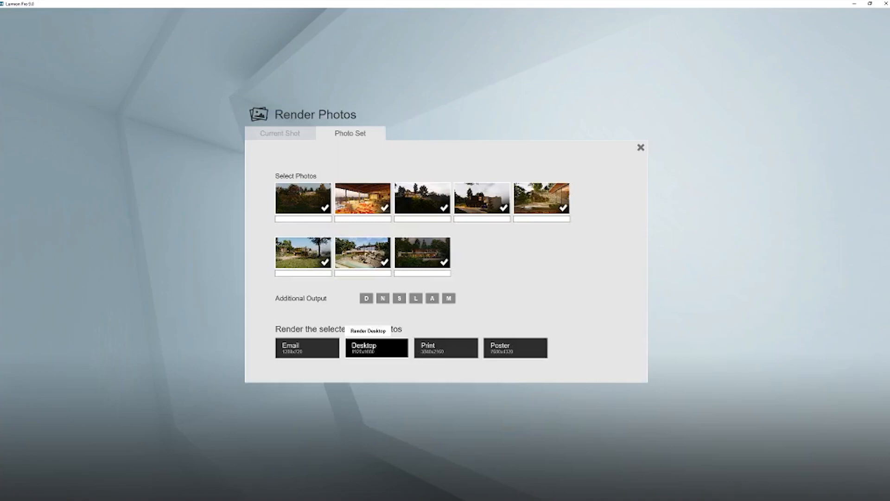